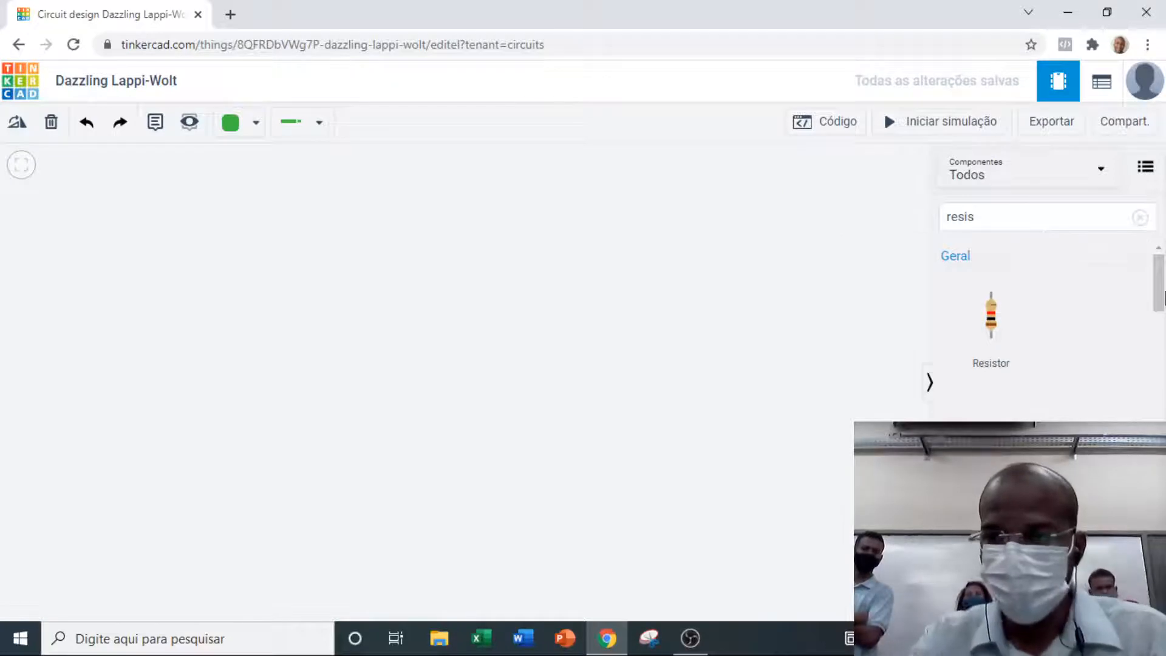
# Step: Look through the component results for "resis", clear the search and examine the input sensors in the full component list
pyautogui.scroll(-2, 1164, 294)
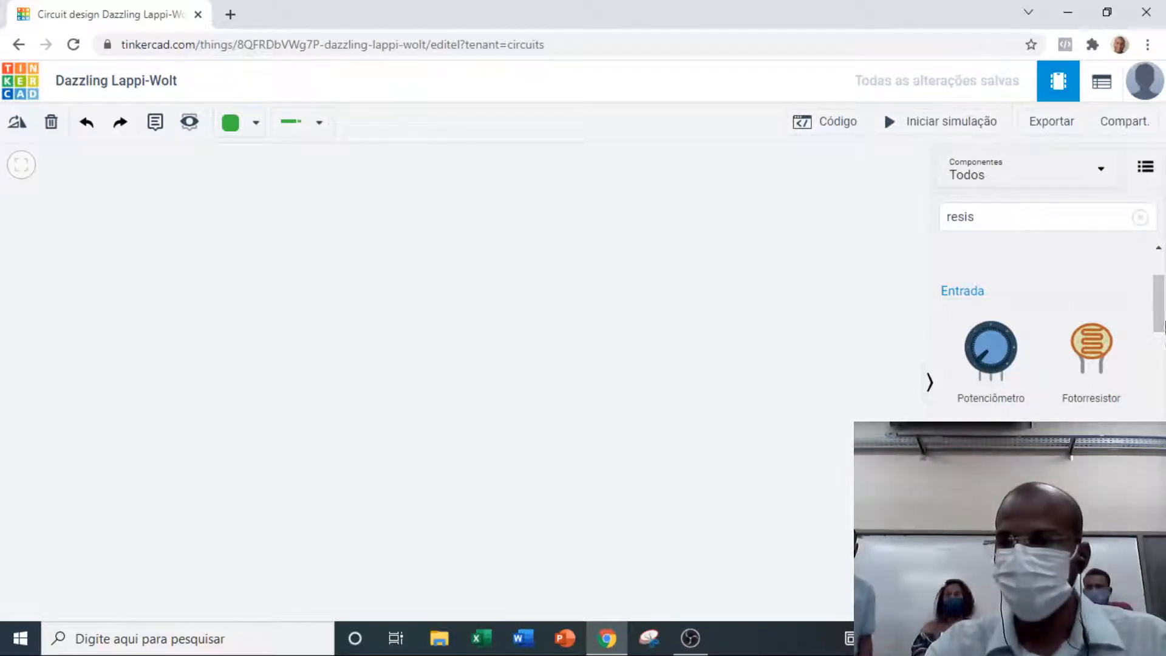
pyautogui.scroll(-2, 1032, 334)
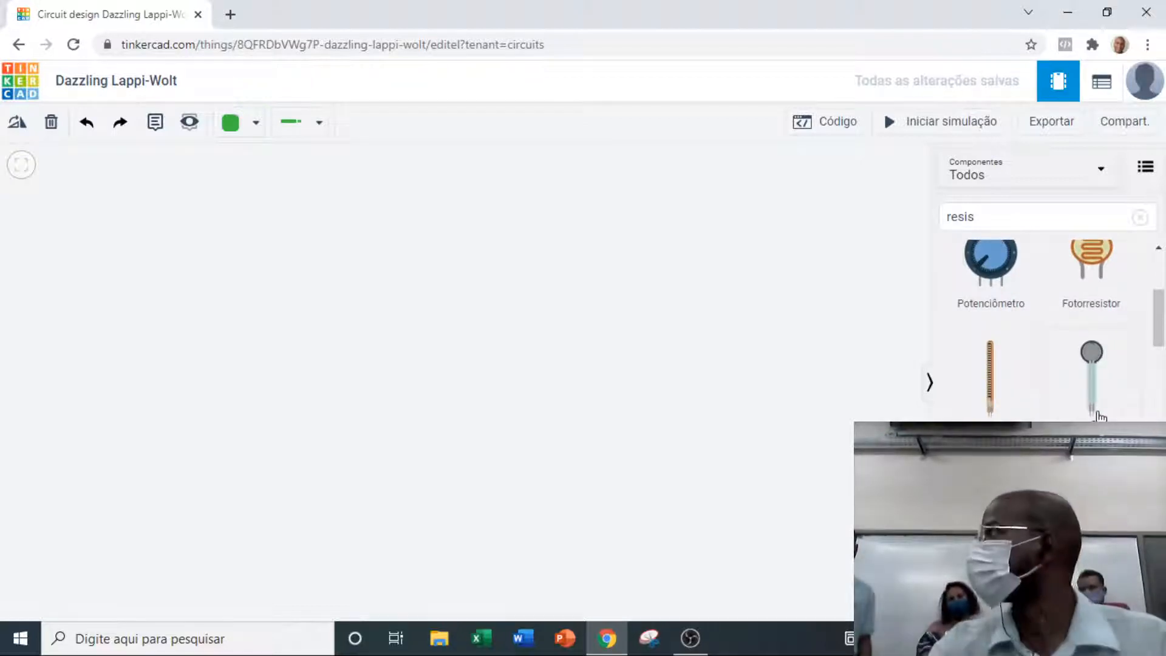
pyautogui.moveTo(1159, 315); pyautogui.dragTo(1160, 437)
pyautogui.moveTo(997, 211); pyautogui.dragTo(932, 220)
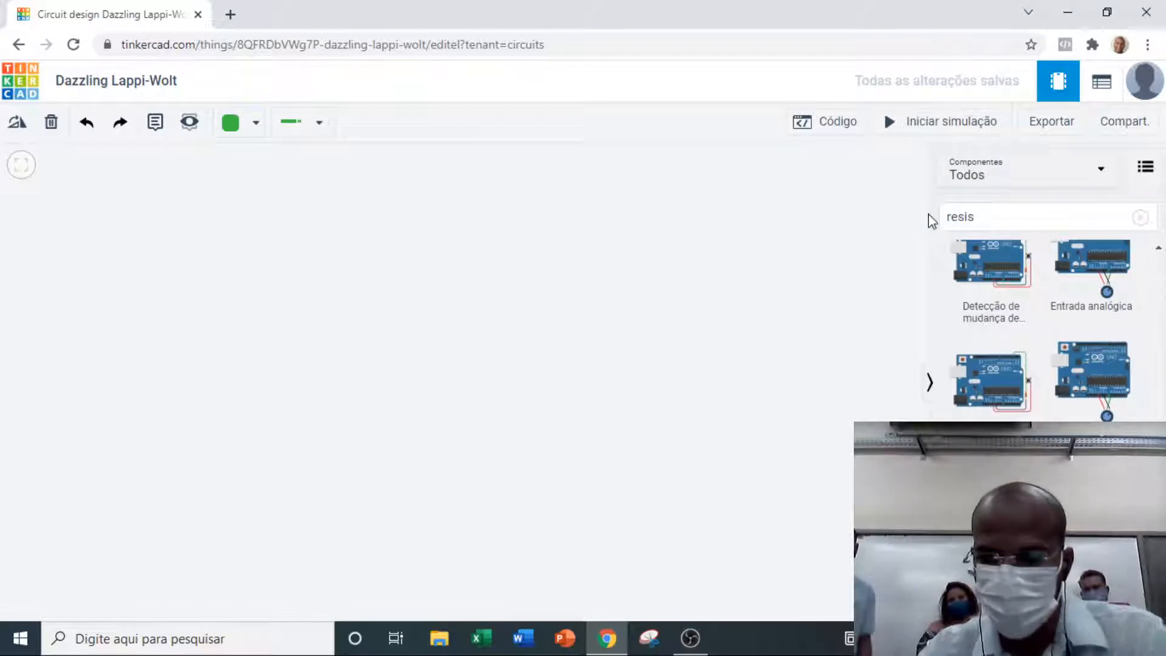
pyautogui.click(988, 217)
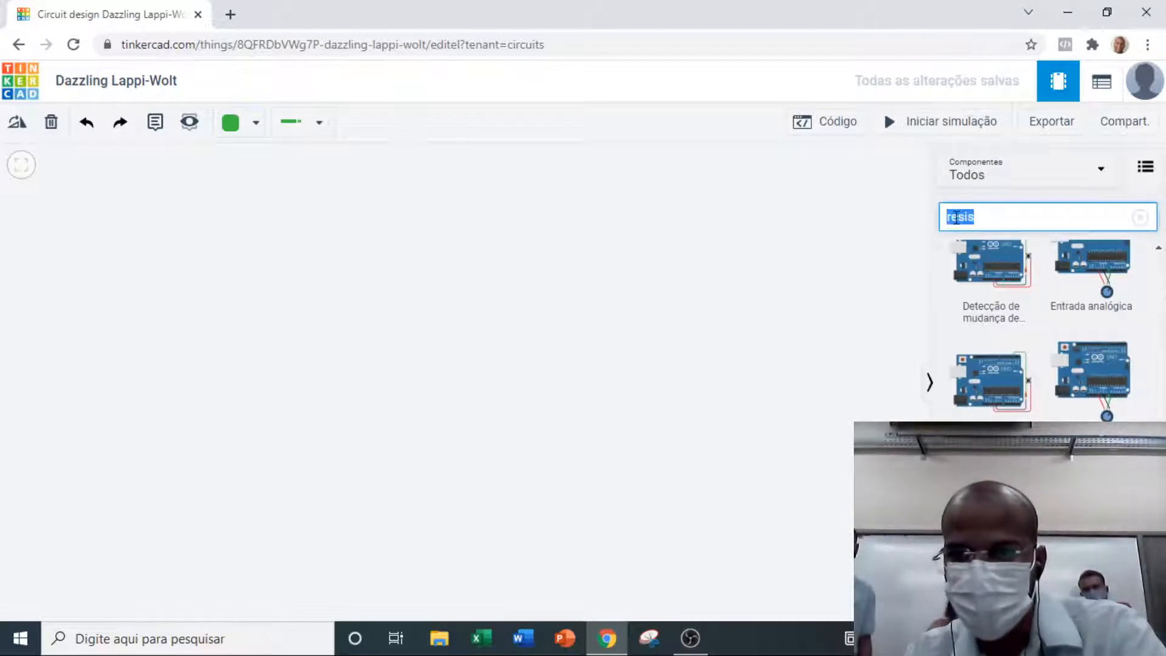
pyautogui.press('BackSpace')
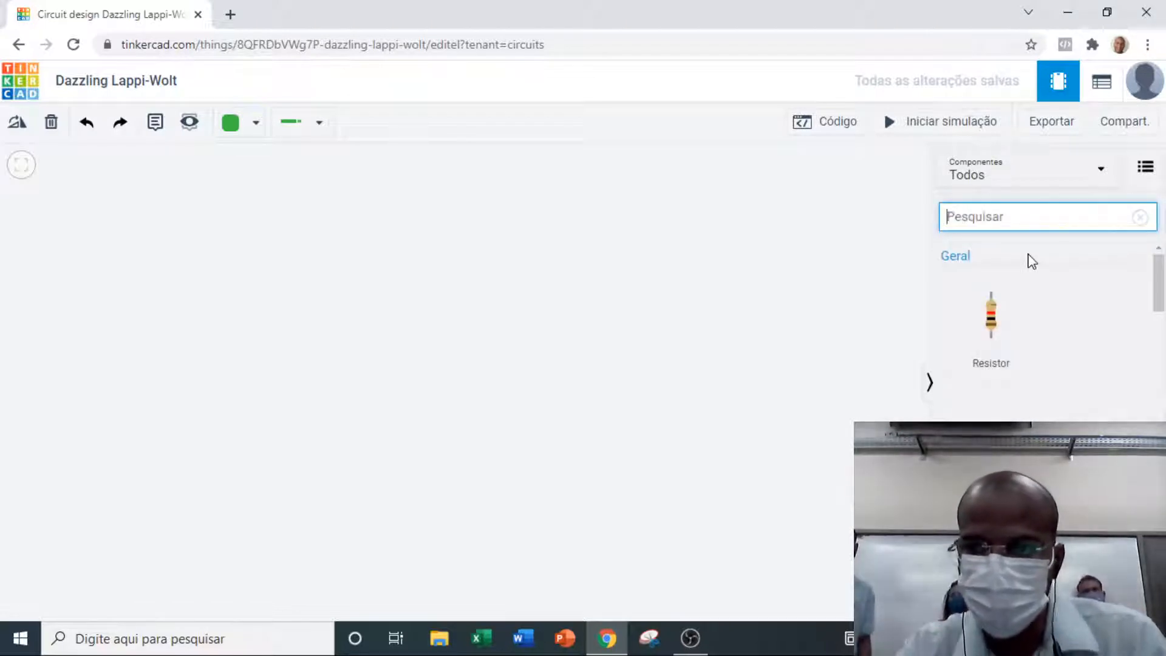
pyautogui.moveTo(1159, 267); pyautogui.dragTo(1154, 307)
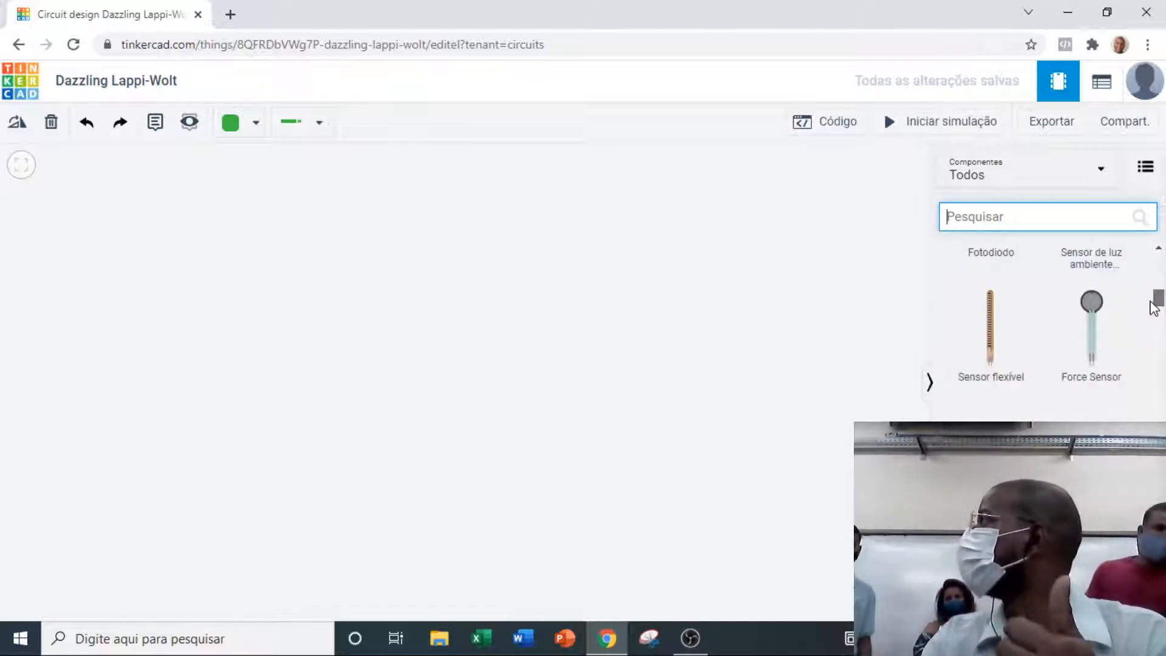
pyautogui.moveTo(1152, 305); pyautogui.dragTo(1149, 313)
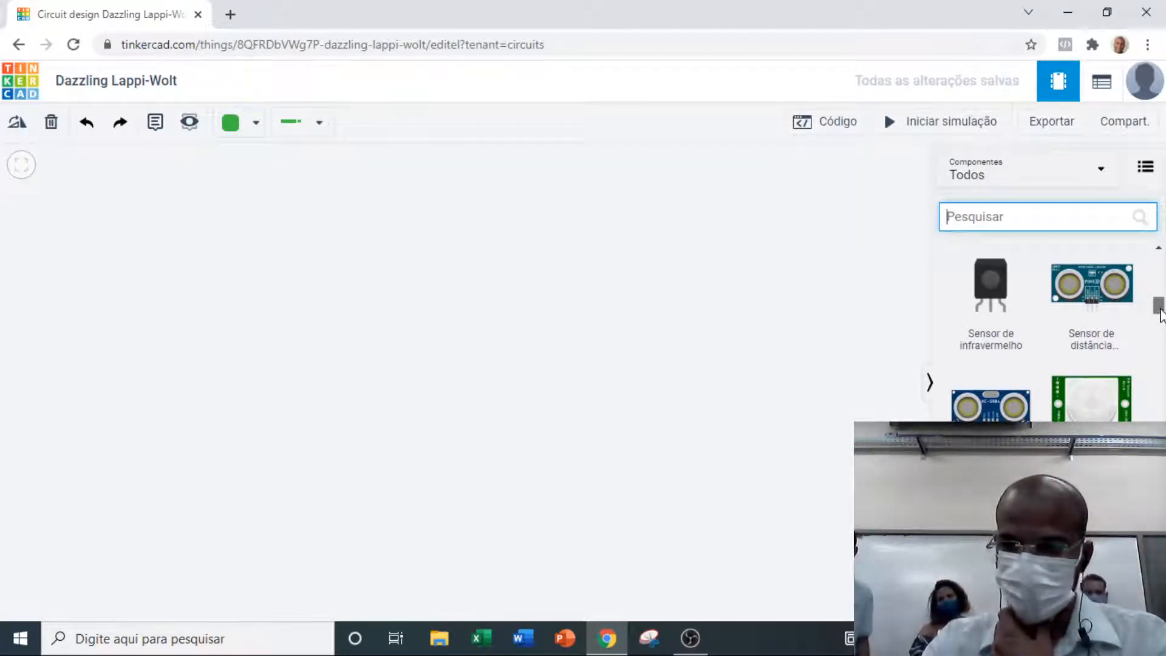
pyautogui.moveTo(1158, 307); pyautogui.dragTo(1160, 322)
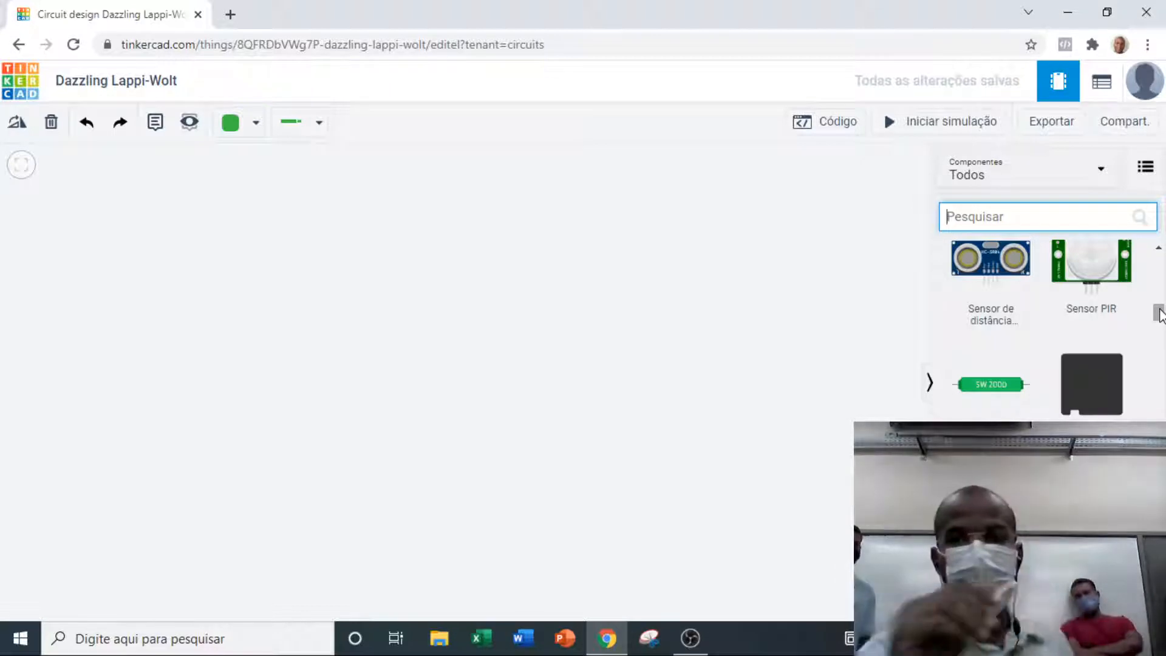
pyautogui.moveTo(1159, 315); pyautogui.dragTo(1160, 283)
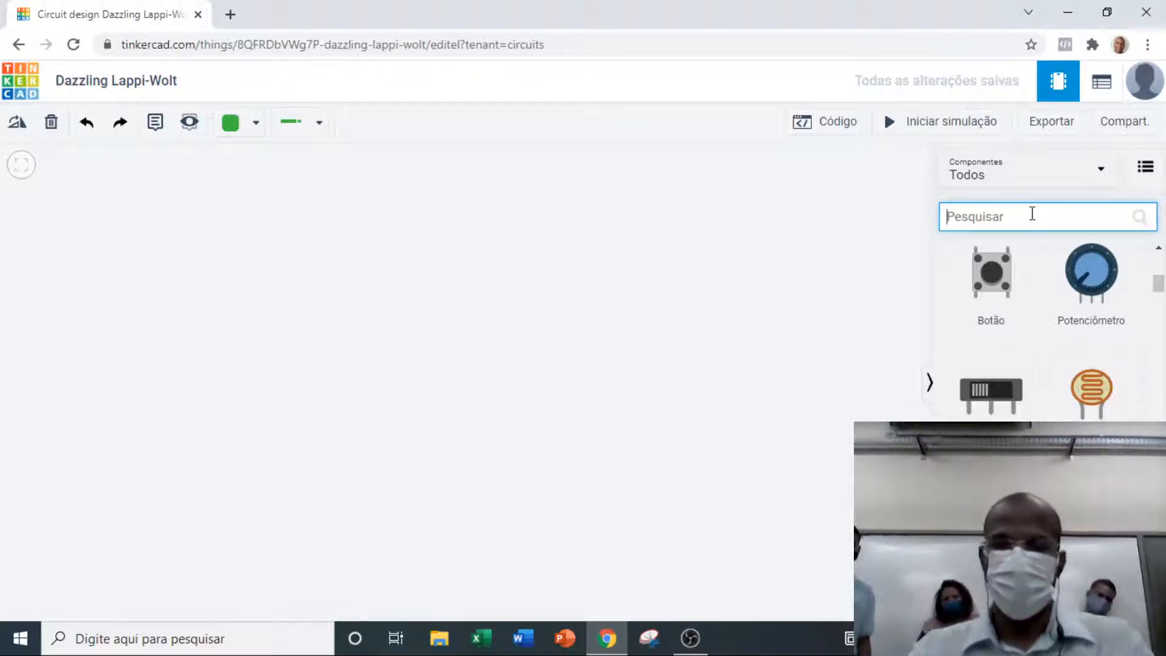
# Step: Search the components for "arduin", place an Arduino Uno R3 on the empty workplane and fit it in view
pyautogui.write('arduin')
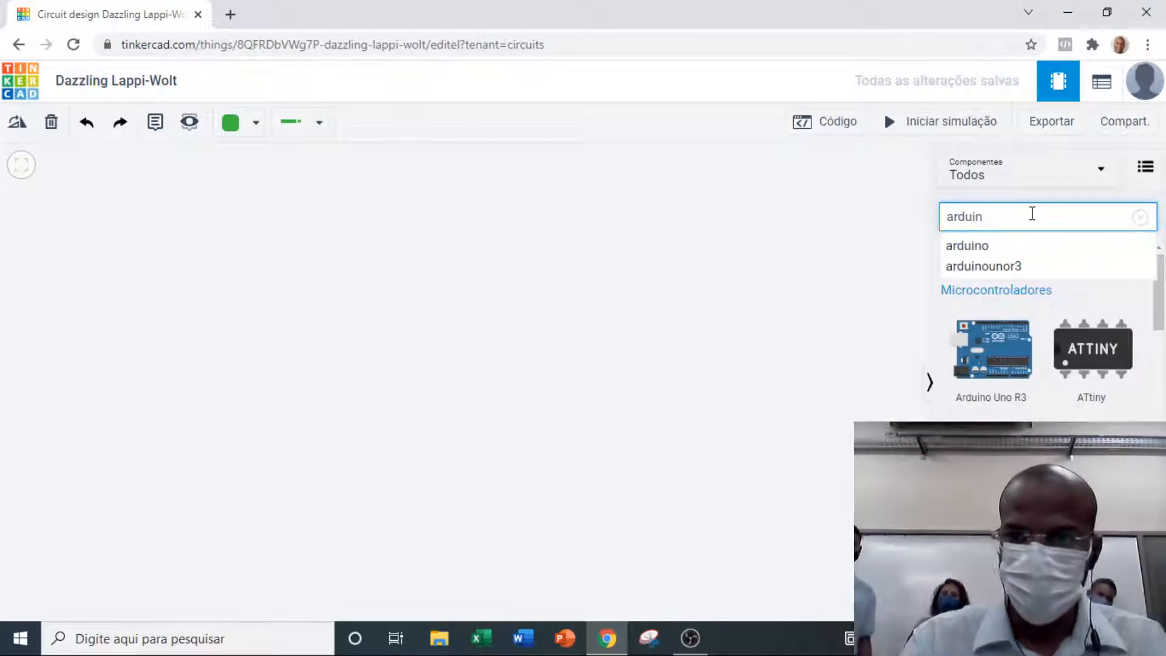
pyautogui.click(317, 351)
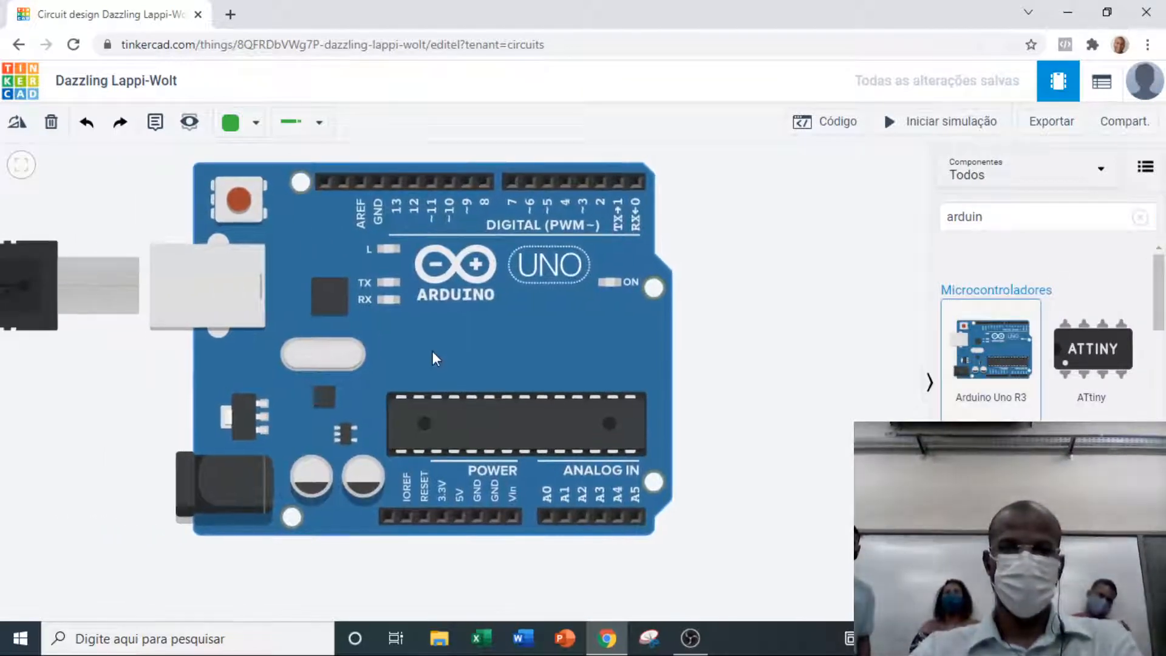
pyautogui.click(729, 338)
pyautogui.scroll(-1, 727, 312)
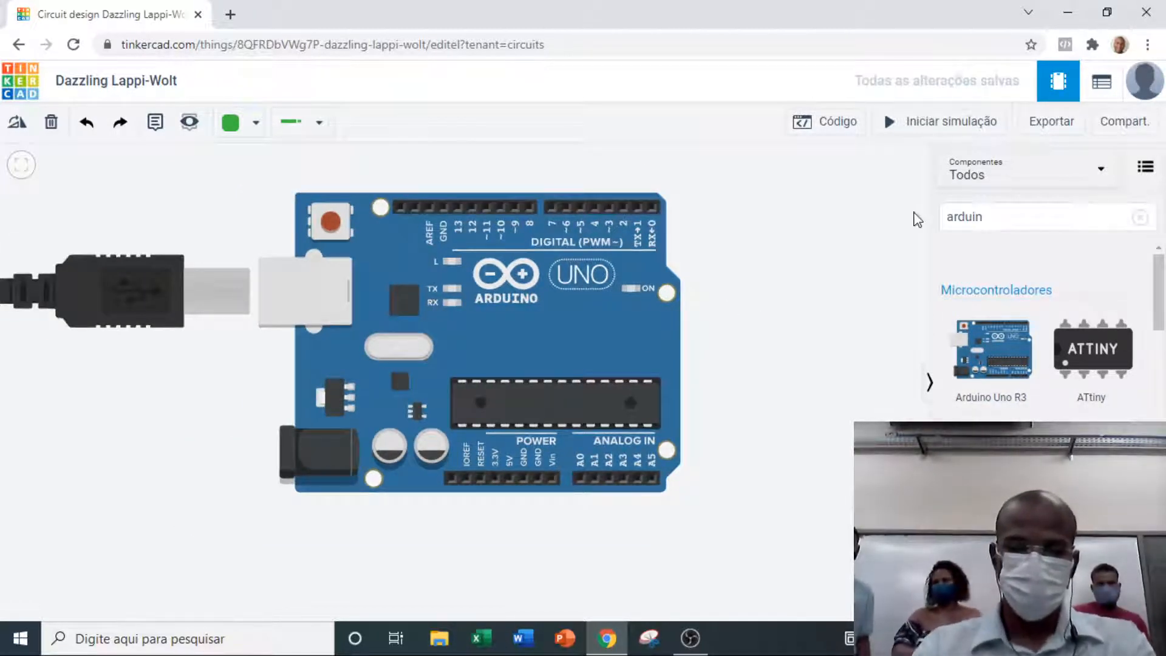
pyautogui.press('f')
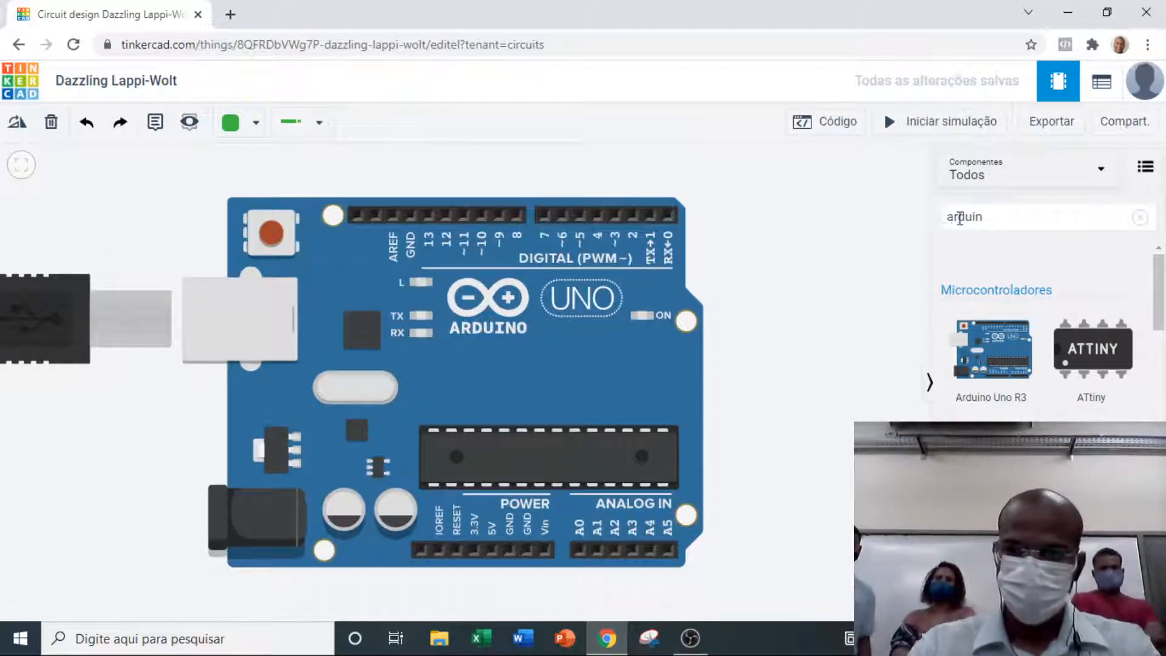
# Step: Search the components for "fot" and place a Fotorresistor beside the lower right corner of the Arduino
pyautogui.click(1013, 217)
pyautogui.doubleClick(1015, 219)
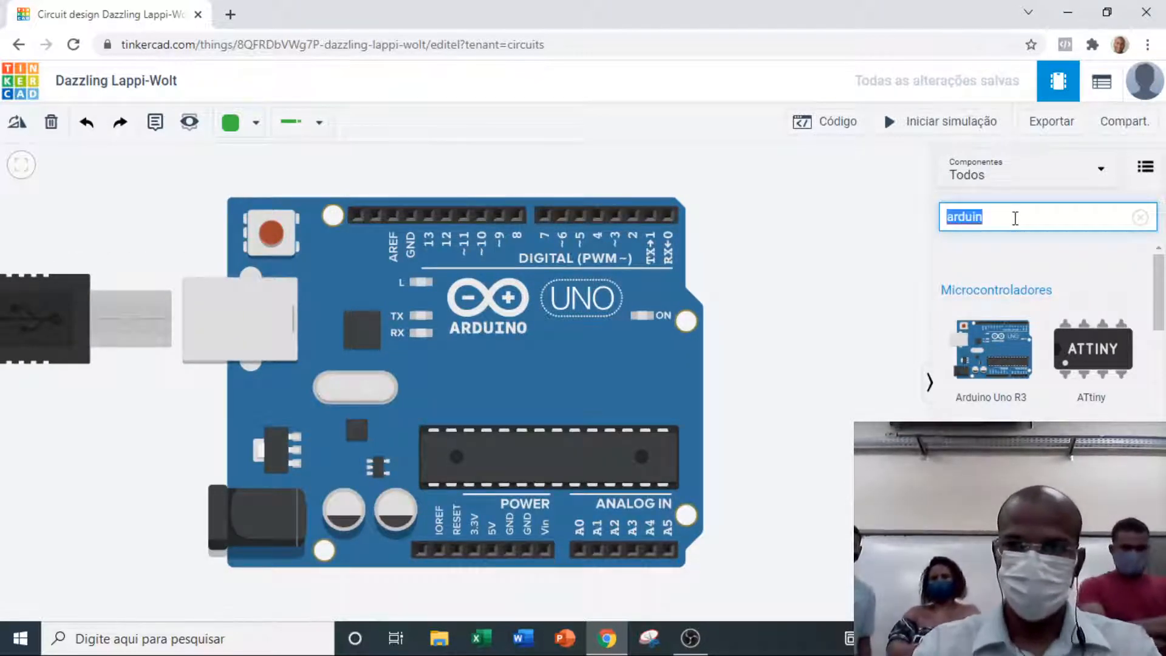
pyautogui.write('fot')
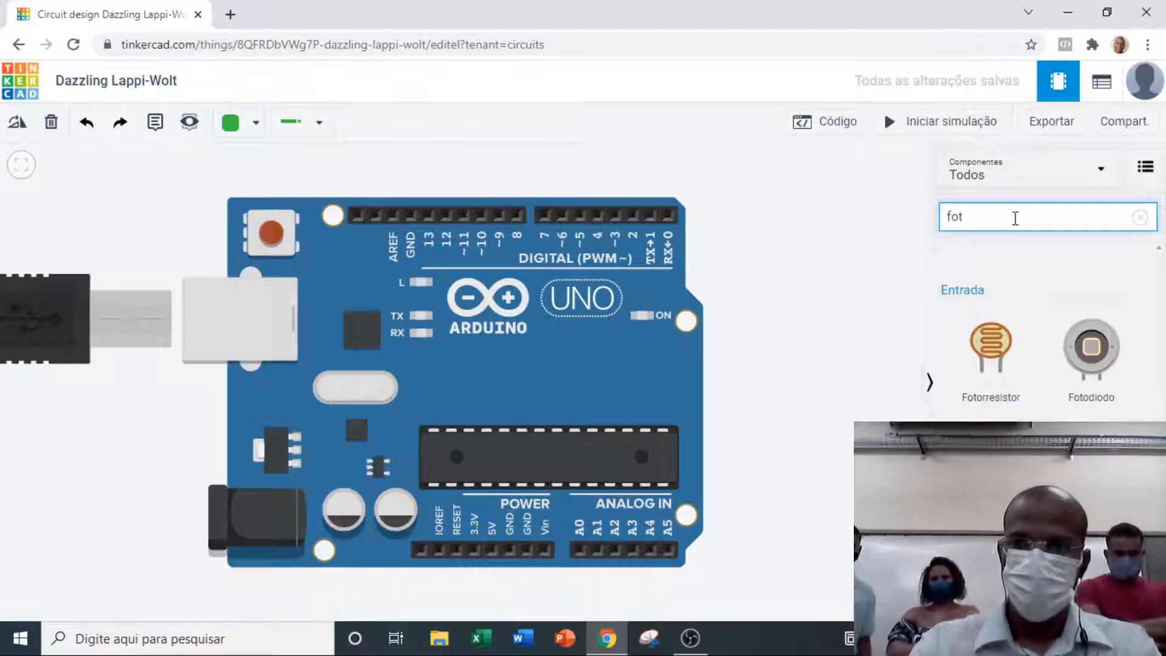
pyautogui.moveTo(994, 353); pyautogui.dragTo(788, 534)
pyautogui.scroll(-1, 767, 475)
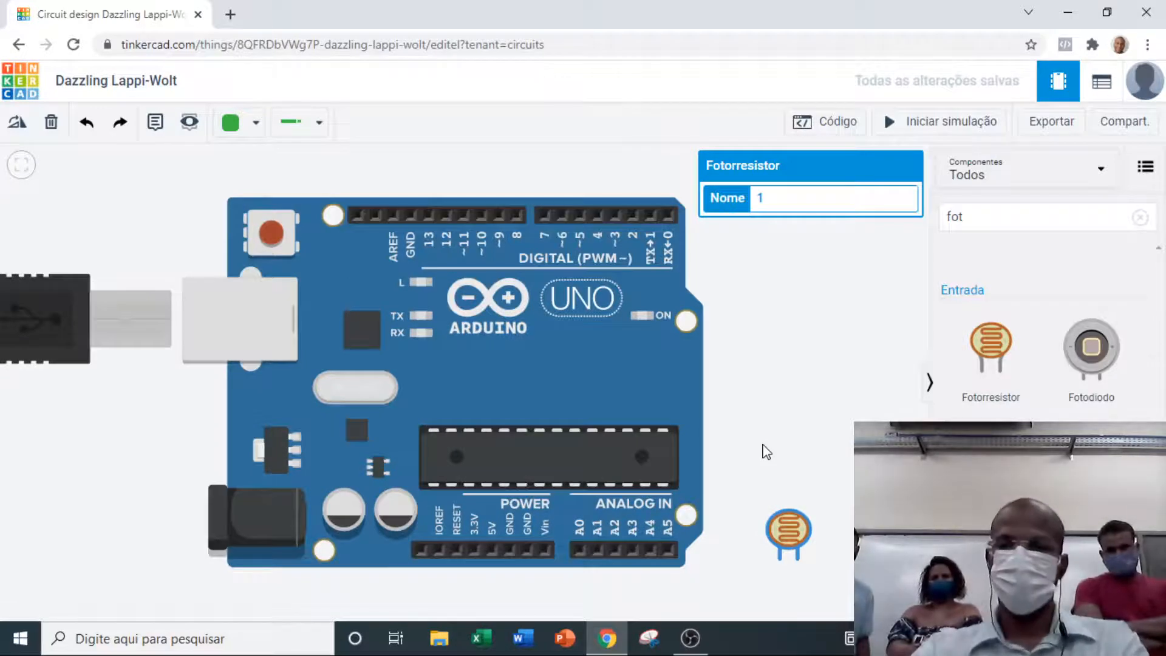
pyautogui.scroll(1, 764, 454)
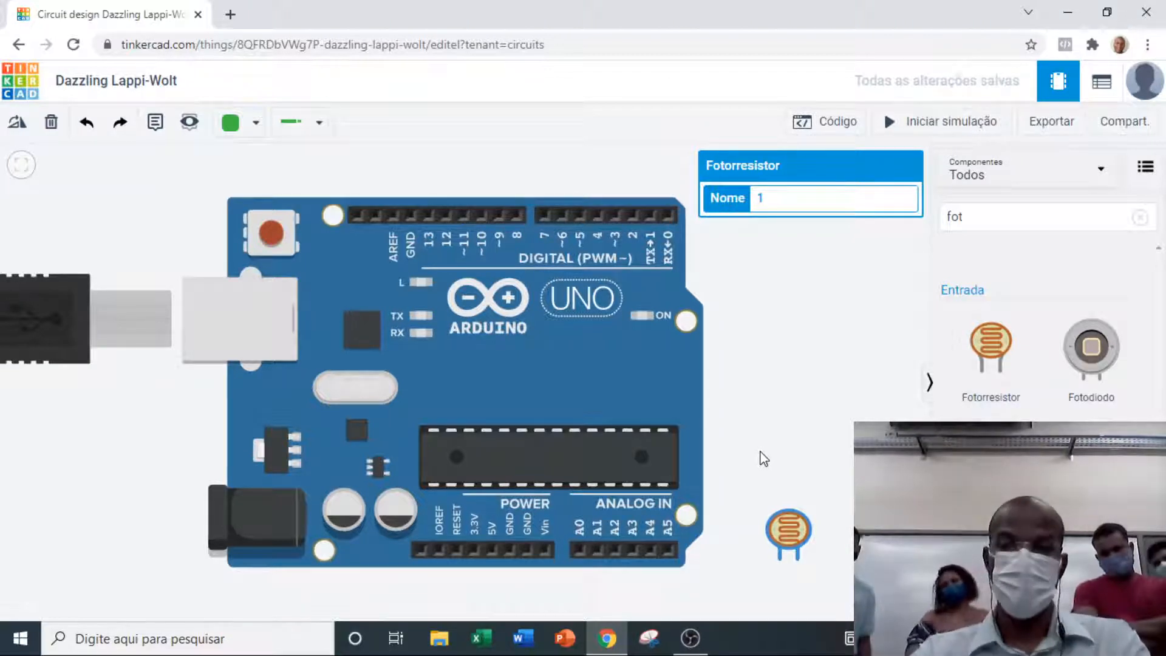
pyautogui.scroll(-1, 587, 455)
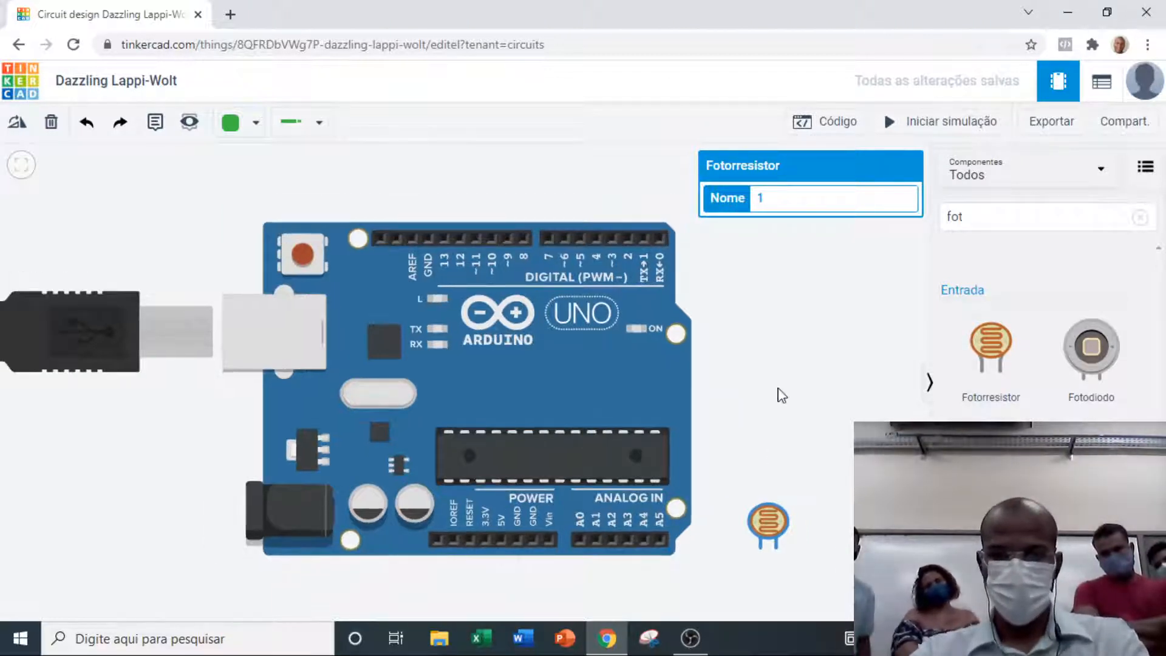
# Step: Move the photoresistor below the Arduino's power pins and deselect it
pyautogui.moveTo(778, 395); pyautogui.dragTo(788, 267)
pyautogui.moveTo(753, 375); pyautogui.dragTo(446, 476)
pyautogui.click(563, 468)
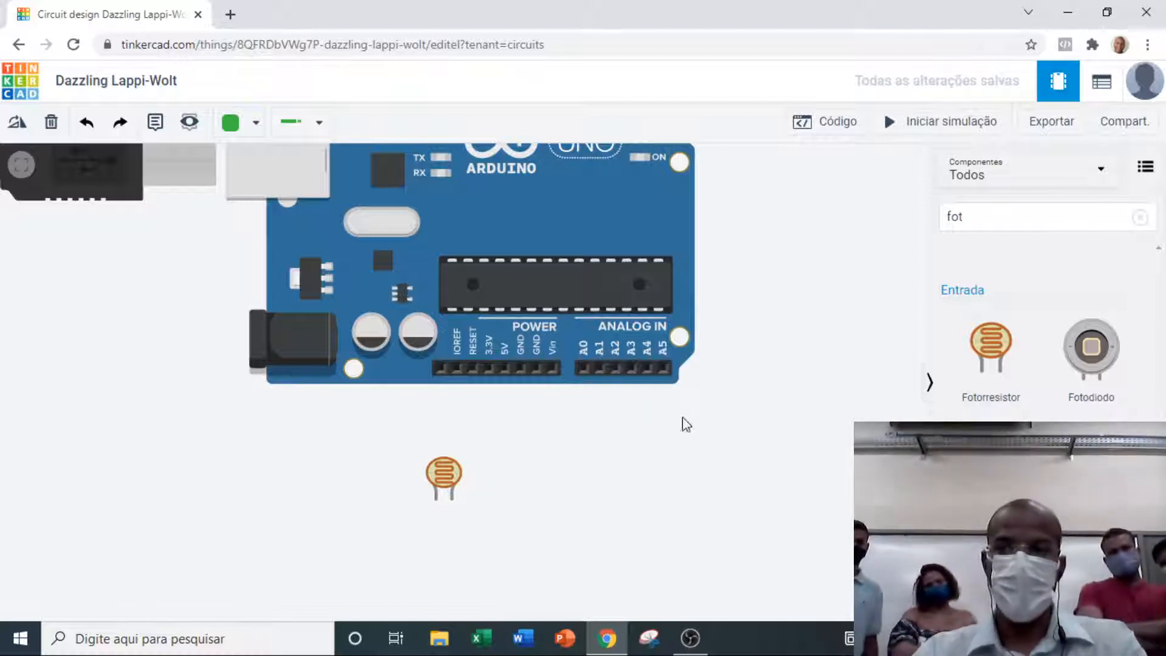
# Step: Search the components for "resis", place a Resistor to the right of the photoresistor and rotate it to horizontal
pyautogui.click(971, 221)
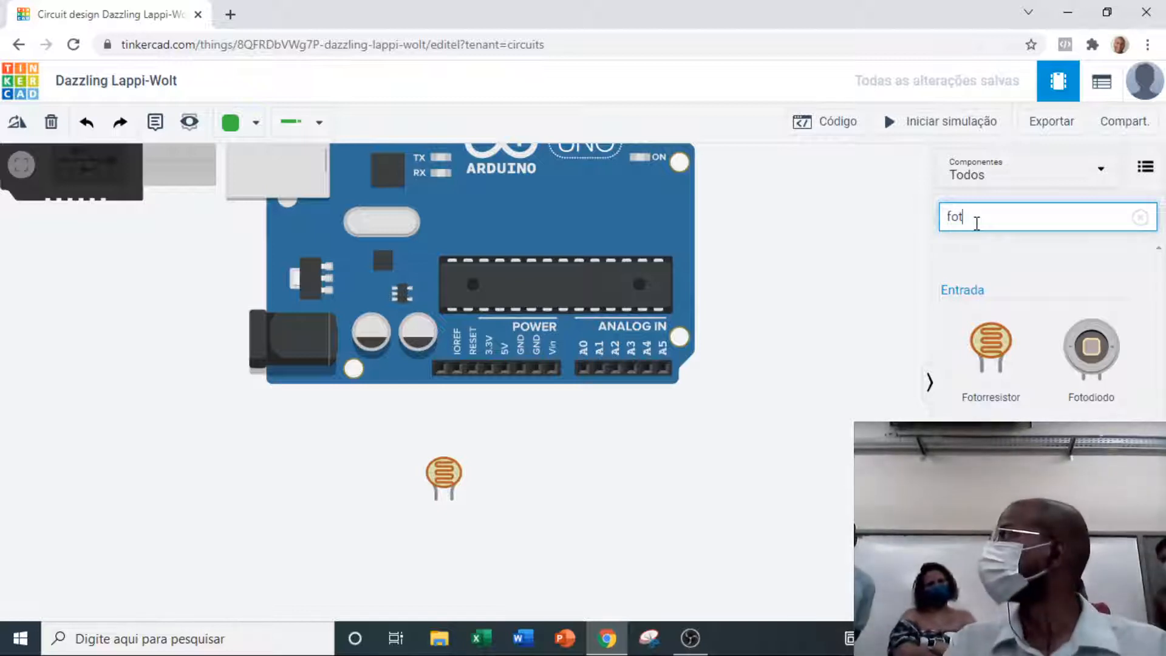
pyautogui.doubleClick(977, 223)
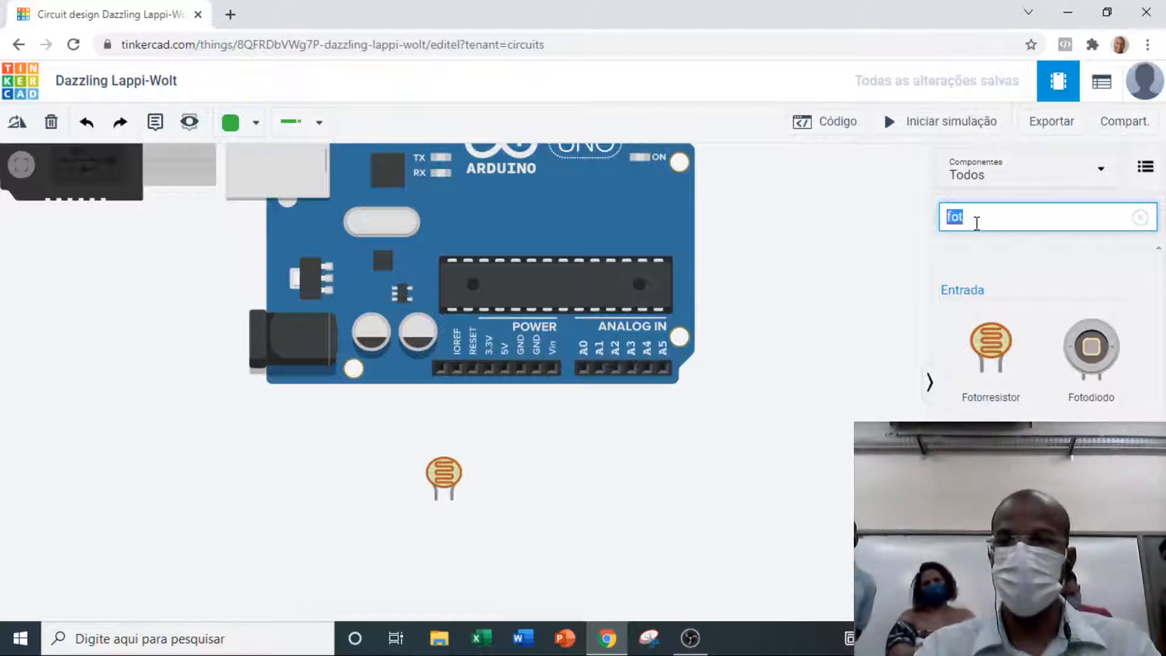
pyautogui.write('resis')
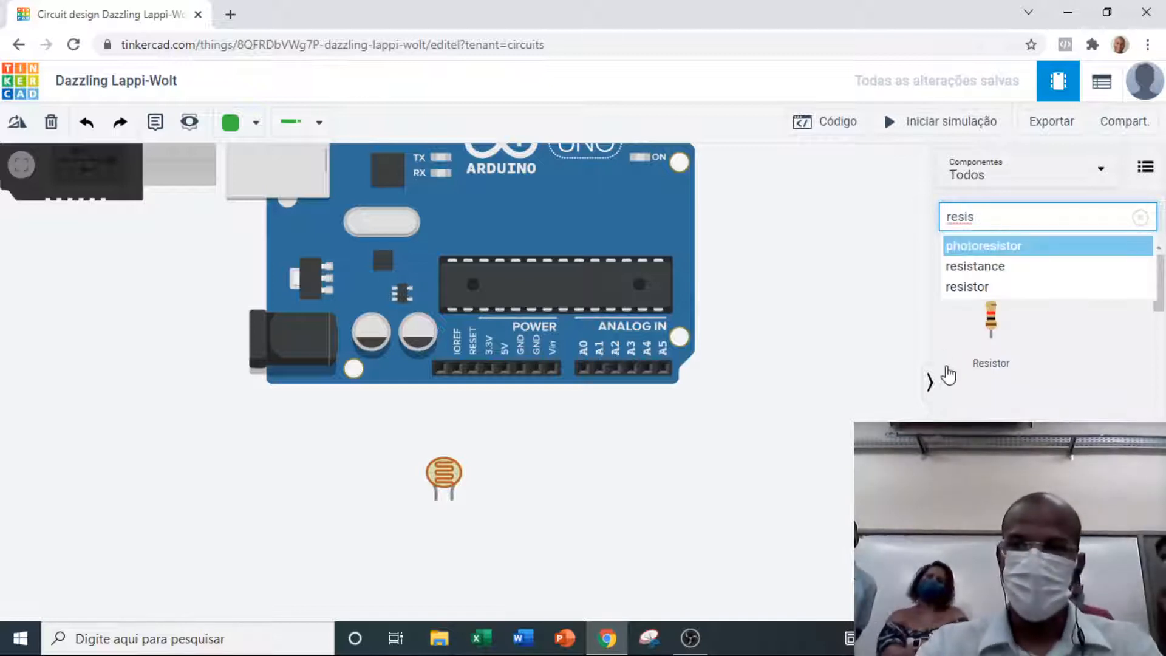
pyautogui.moveTo(976, 333); pyautogui.dragTo(528, 518)
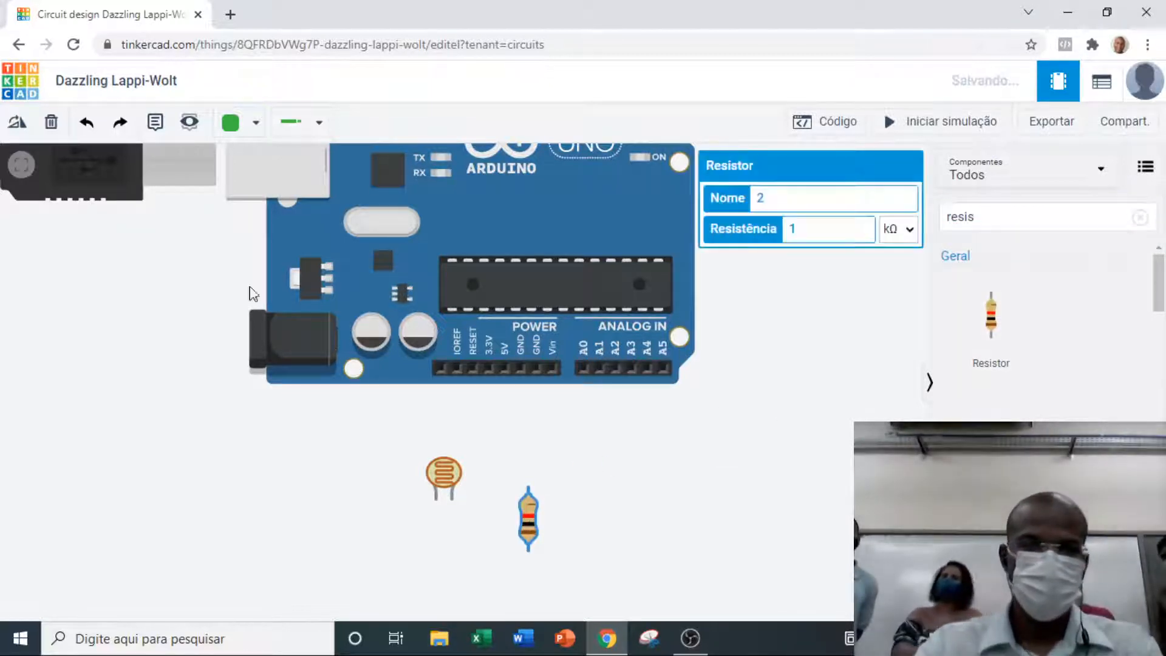
pyautogui.click(18, 125)
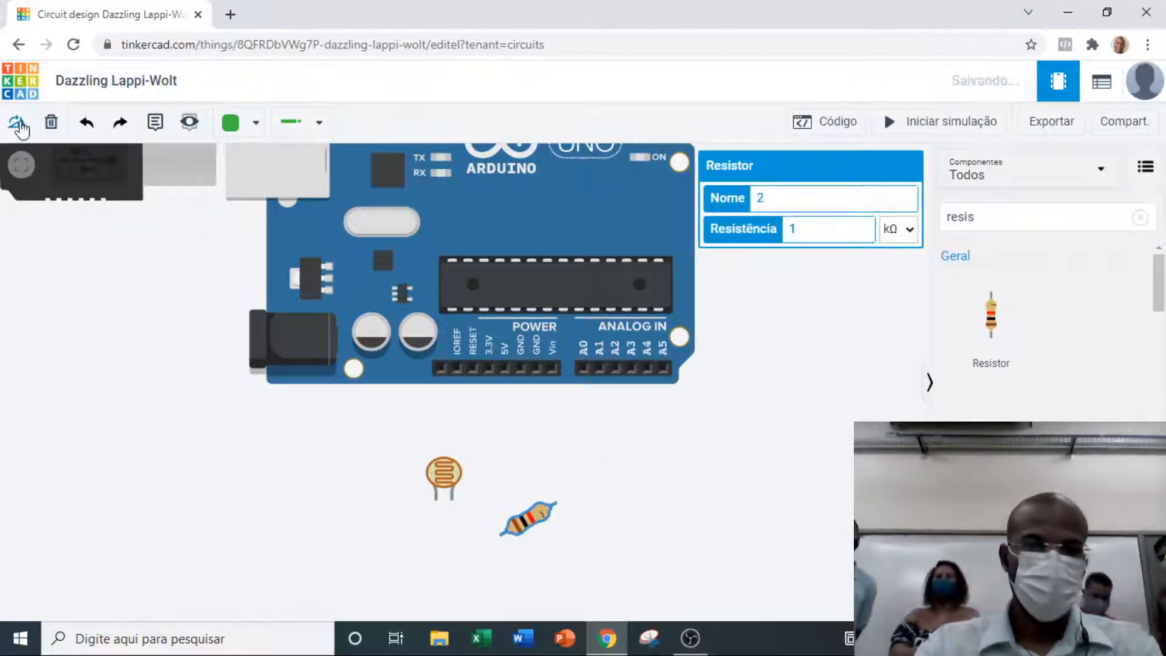
pyautogui.click(18, 124)
pyautogui.click(550, 466)
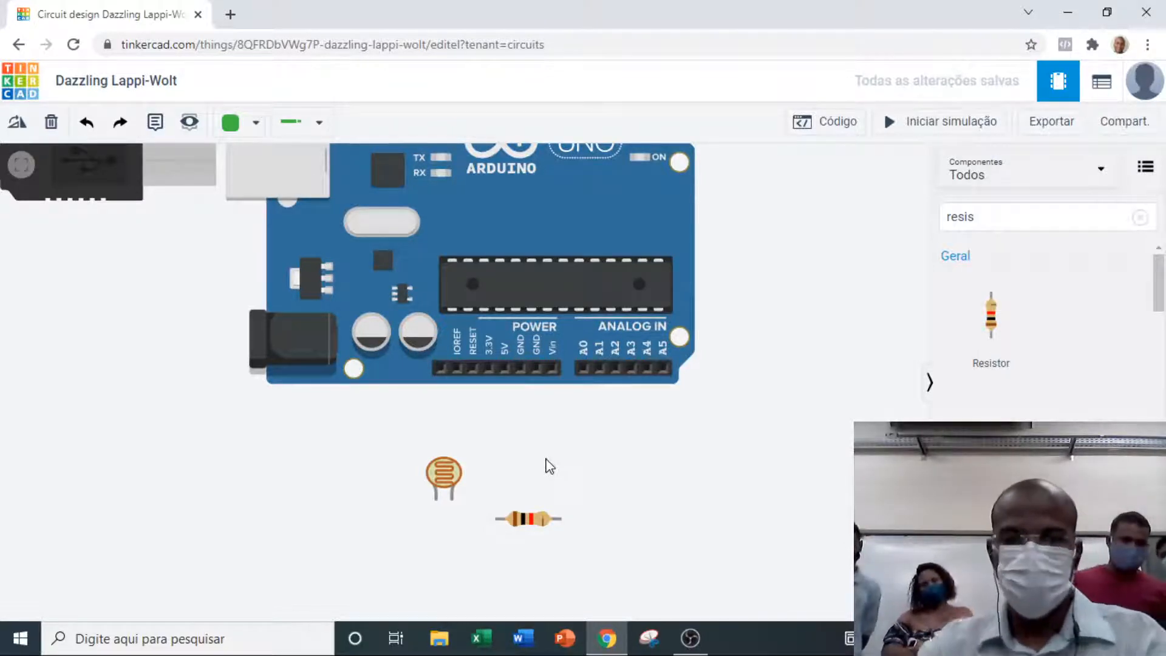
# Step: Reposition the photoresistor slightly to the left so its legs line up with the horizontal resistor
pyautogui.moveTo(453, 475)
pyautogui.mouseDown()
pyautogui.moveTo(410, 475)
pyautogui.moveTo(433, 474)
pyautogui.mouseUp()
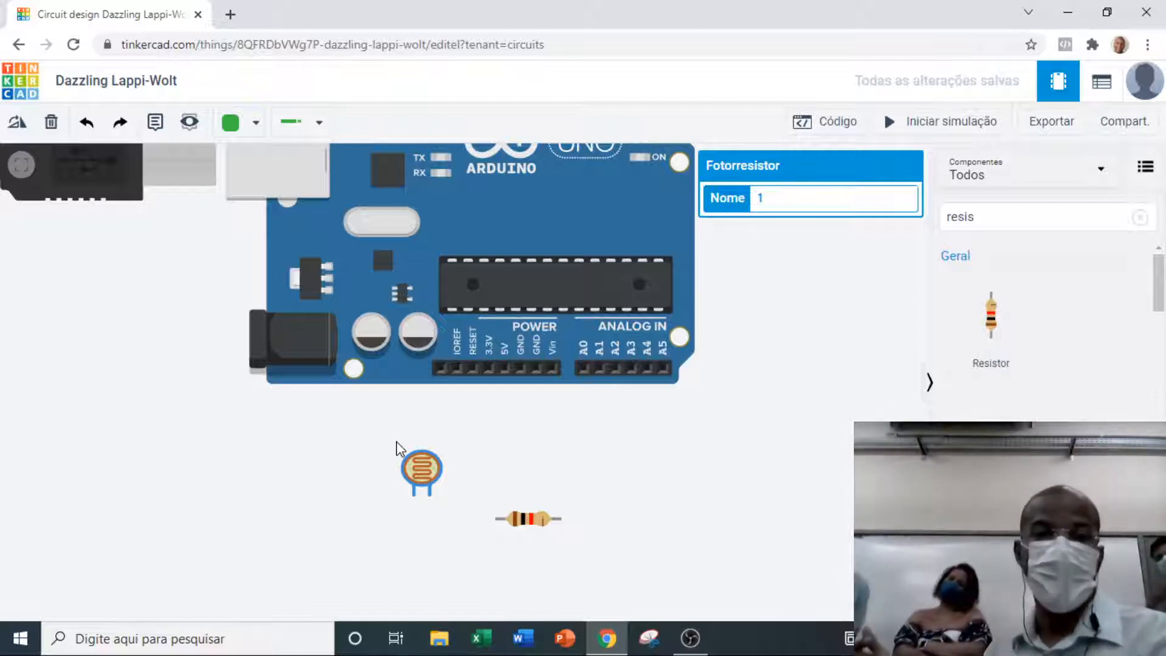
pyautogui.click(553, 527)
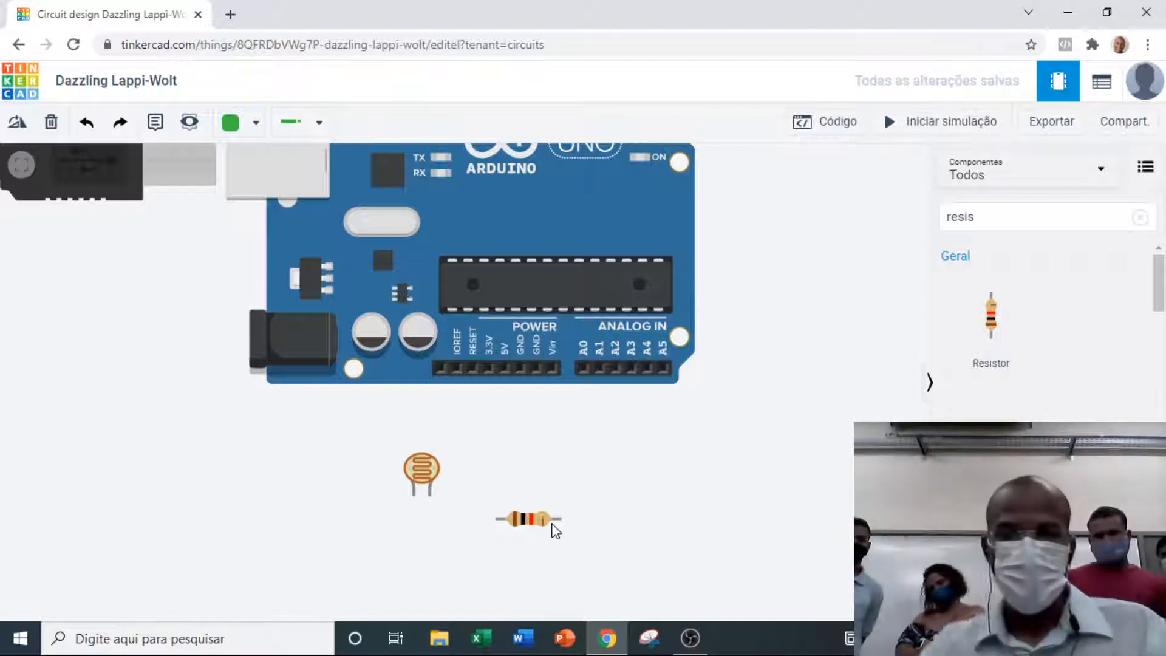
pyautogui.moveTo(433, 469); pyautogui.dragTo(445, 497)
pyautogui.click(472, 492)
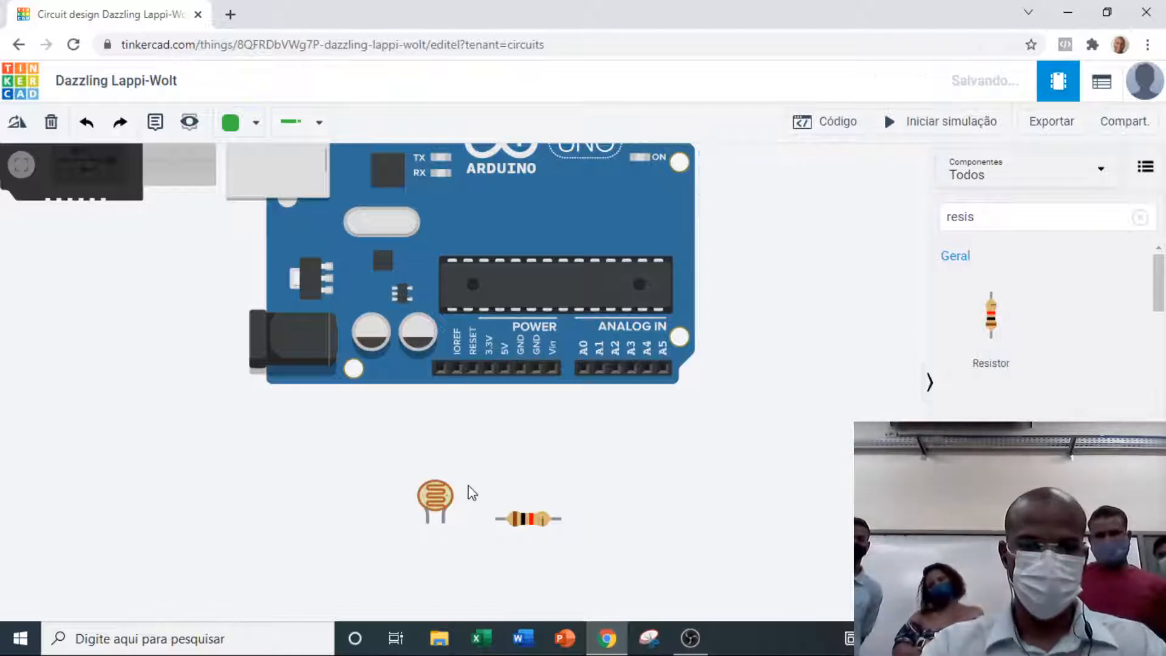
# Step: Wire the photoresistor's left leg to the Arduino's 5V pin, routing around the left side and below the board with right-angle bends
pyautogui.click(428, 520)
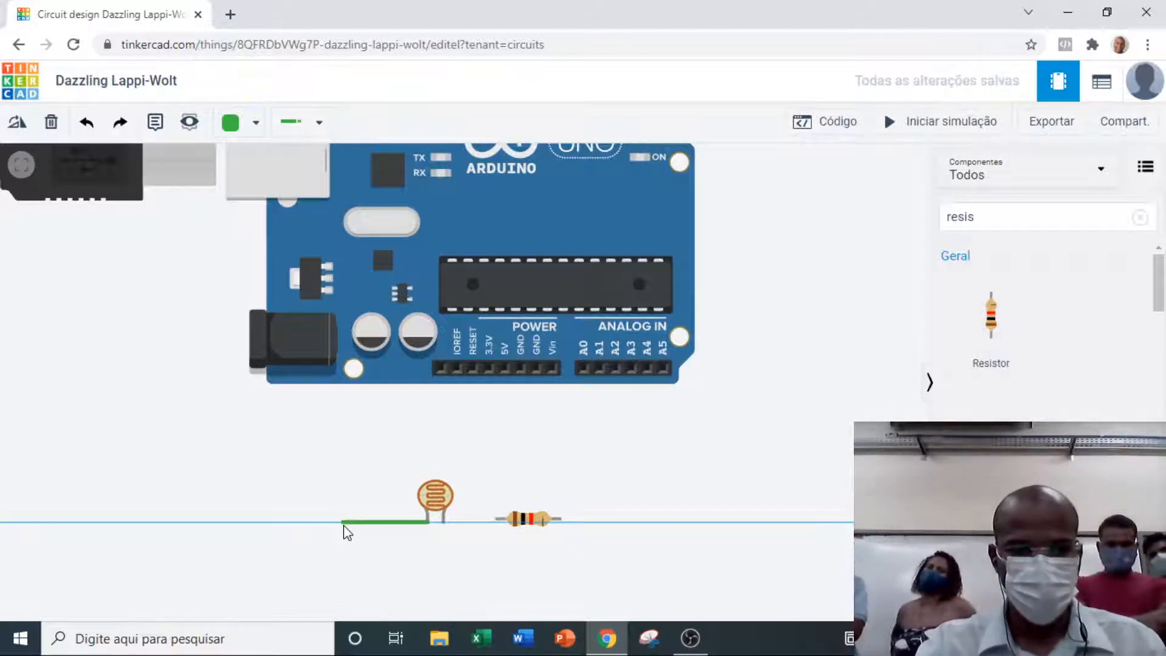
pyautogui.click(344, 524)
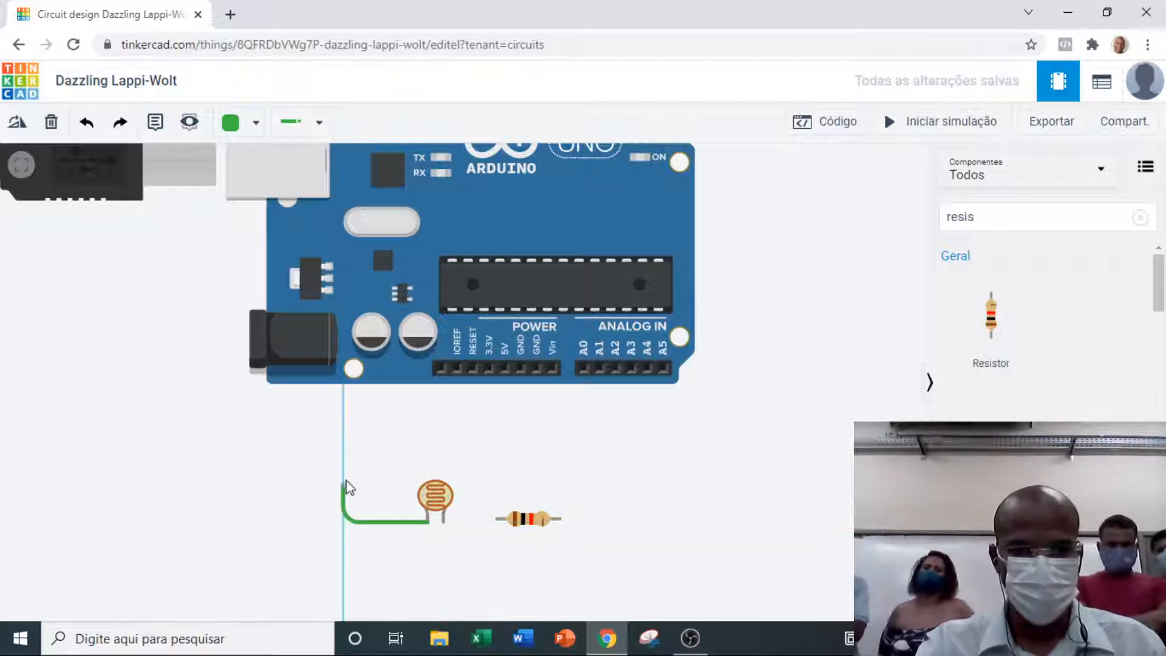
pyautogui.click(344, 407)
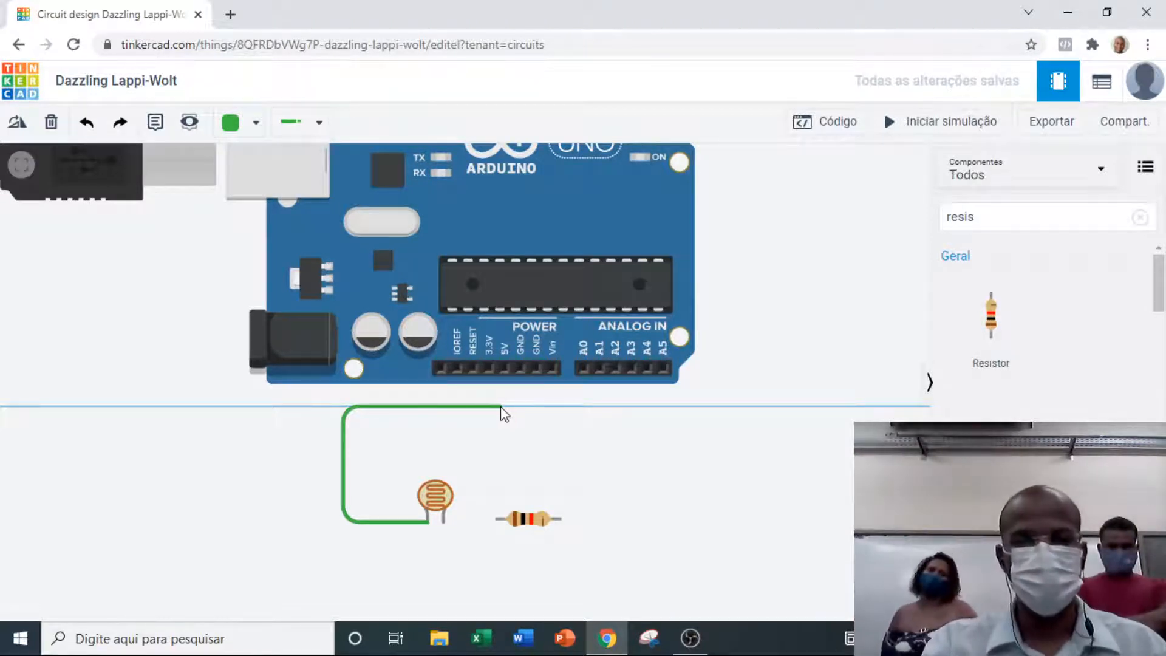
pyautogui.click(503, 369)
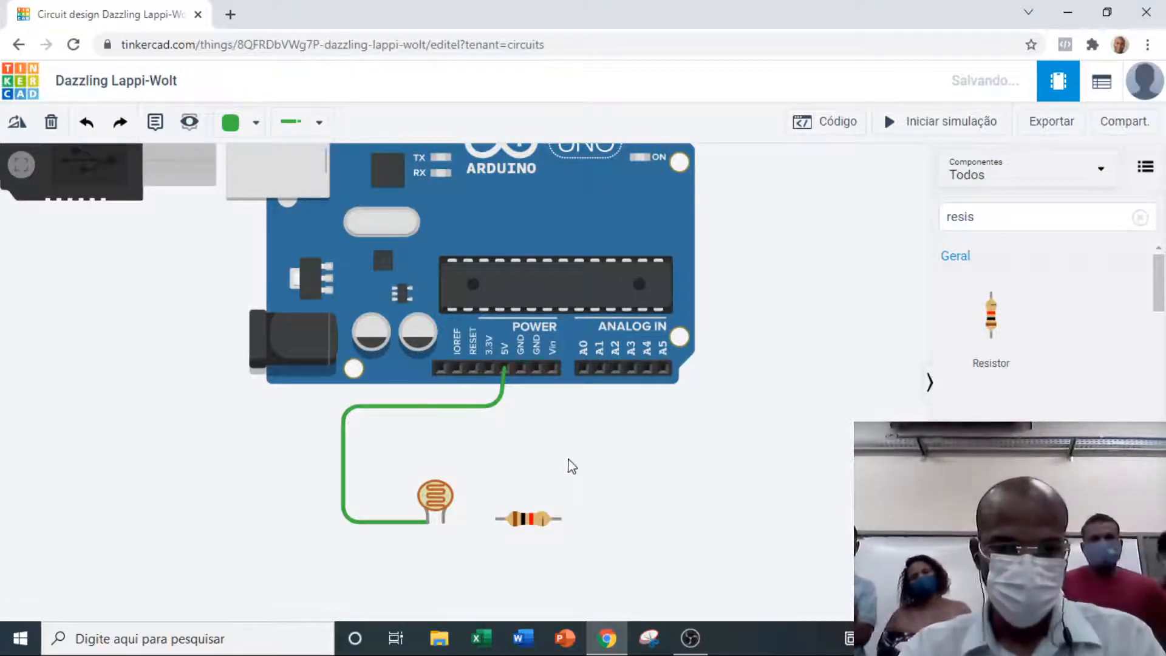
# Step: Change the colour of the wire between the photoresistor and the 5V pin to red
pyautogui.click(499, 405)
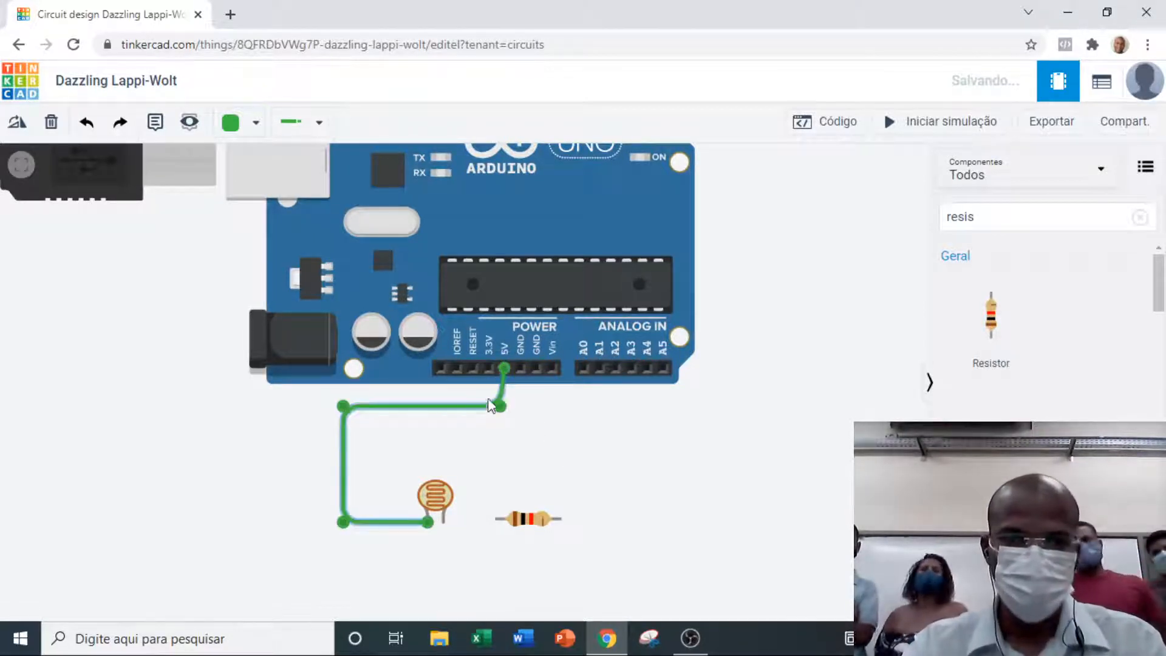
pyautogui.click(250, 130)
pyautogui.click(273, 204)
pyautogui.click(580, 497)
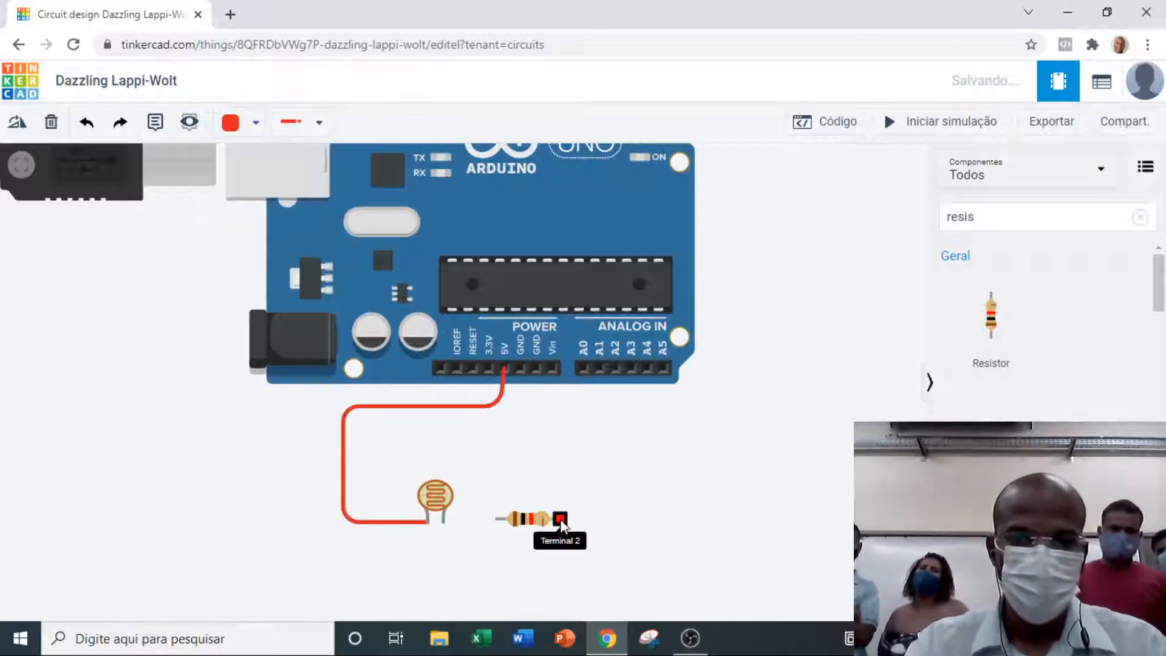
# Step: Wire the resistor's right terminal to the Arduino's second GND pin, routing up and around with right-angle bends
pyautogui.click(560, 518)
pyautogui.click(593, 520)
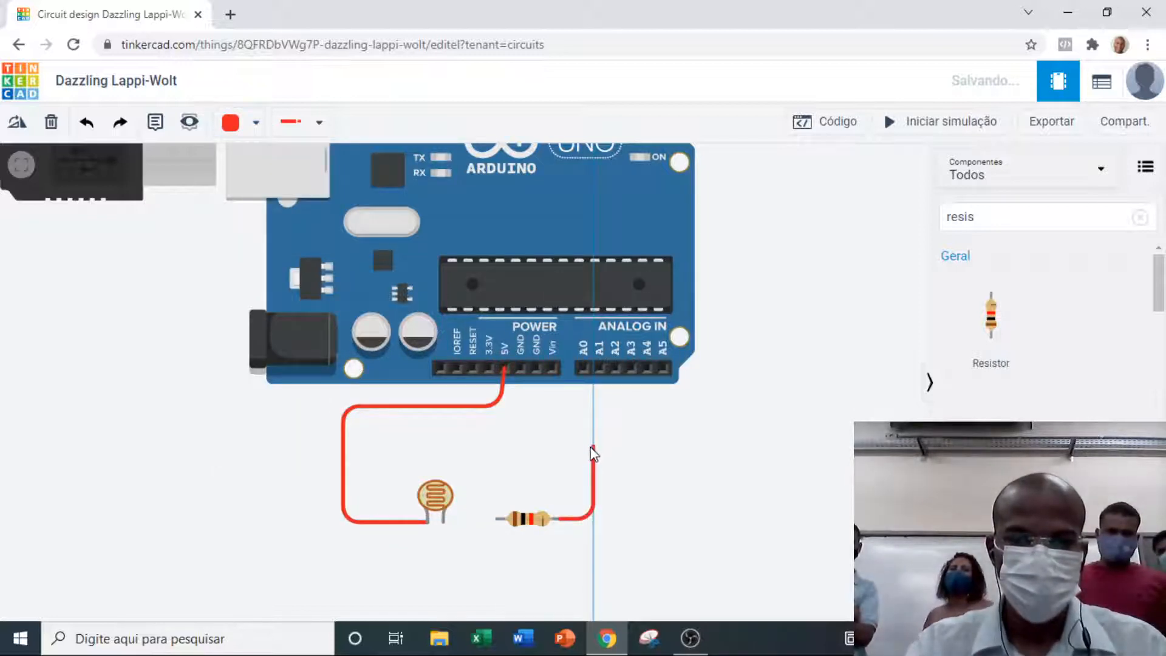
pyautogui.click(593, 448)
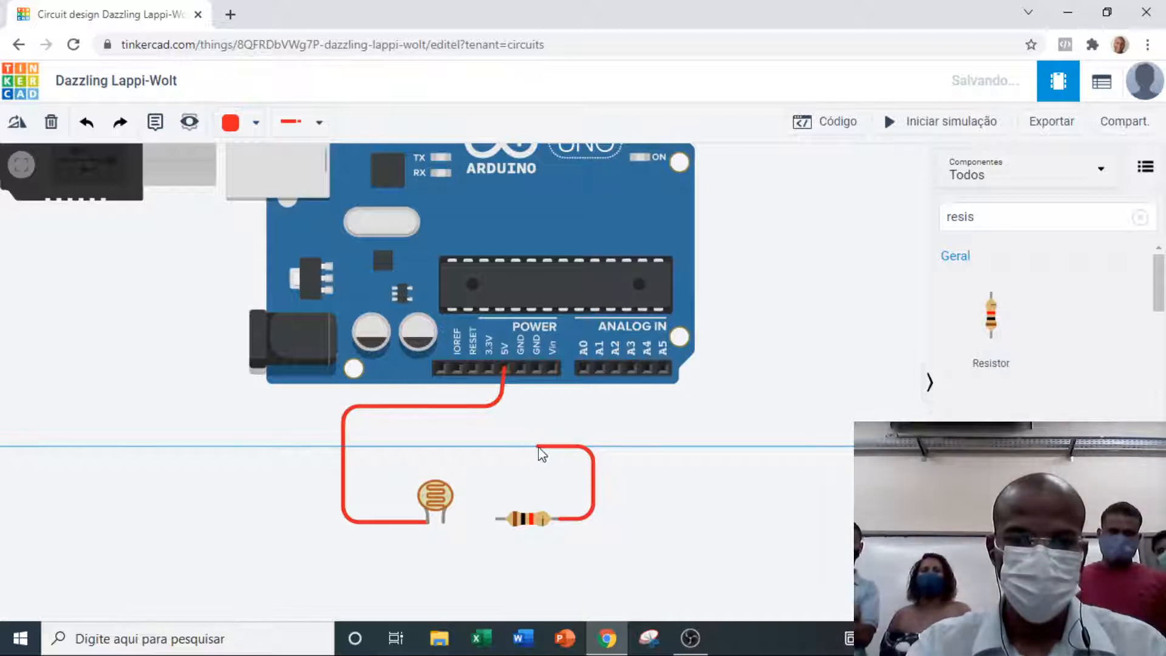
pyautogui.click(538, 448)
pyautogui.click(541, 372)
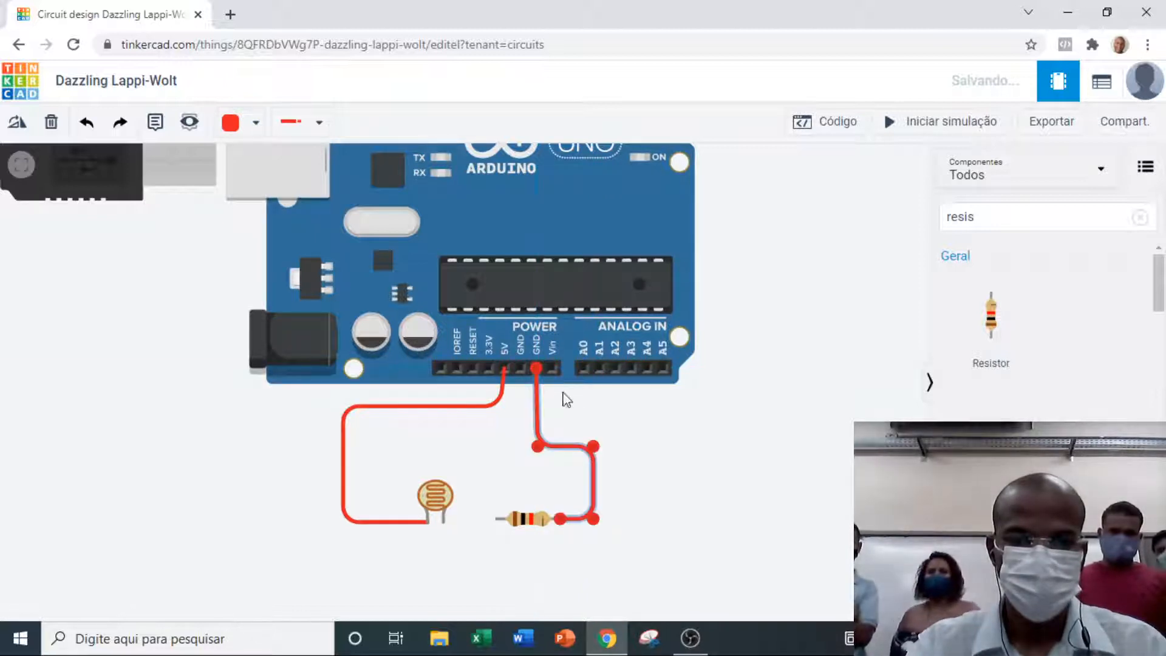
pyautogui.click(648, 435)
# Step: Change the colour of the wire between the resistor and GND to black (Preto)
pyautogui.click(539, 426)
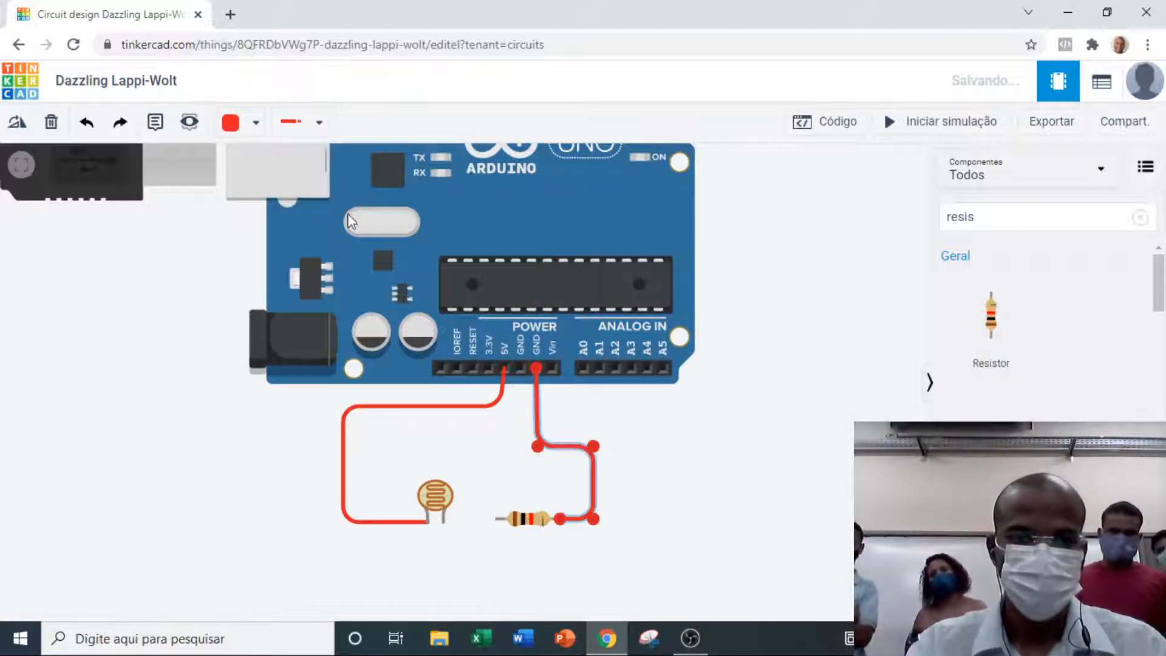
pyautogui.click(254, 123)
pyautogui.click(262, 182)
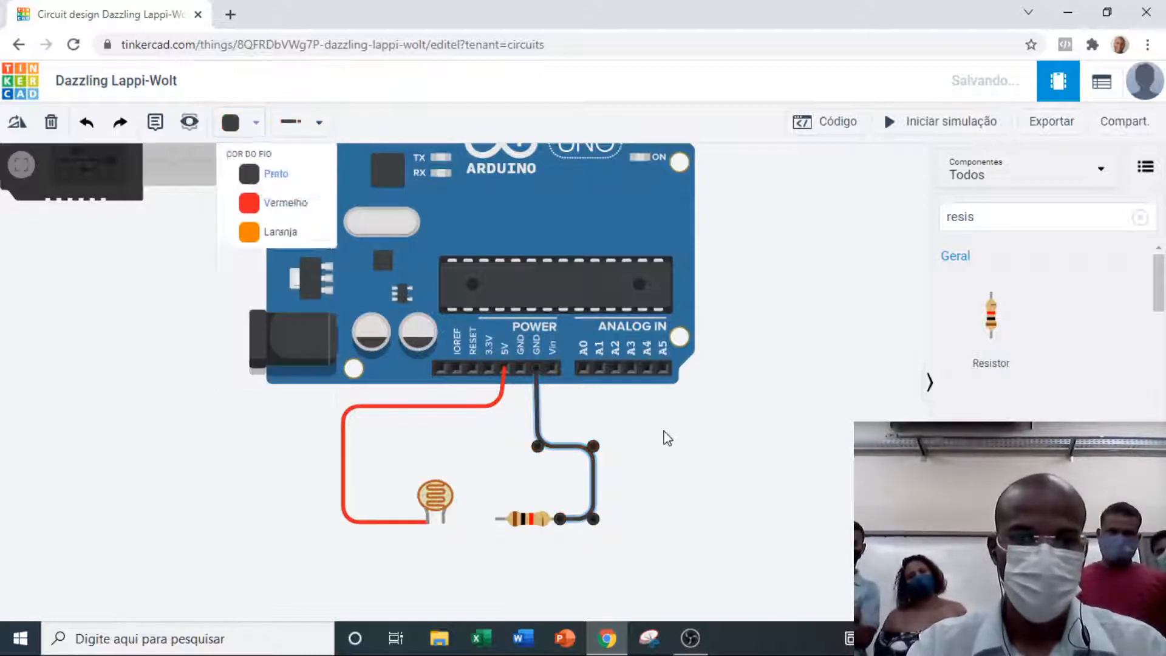
pyautogui.click(669, 440)
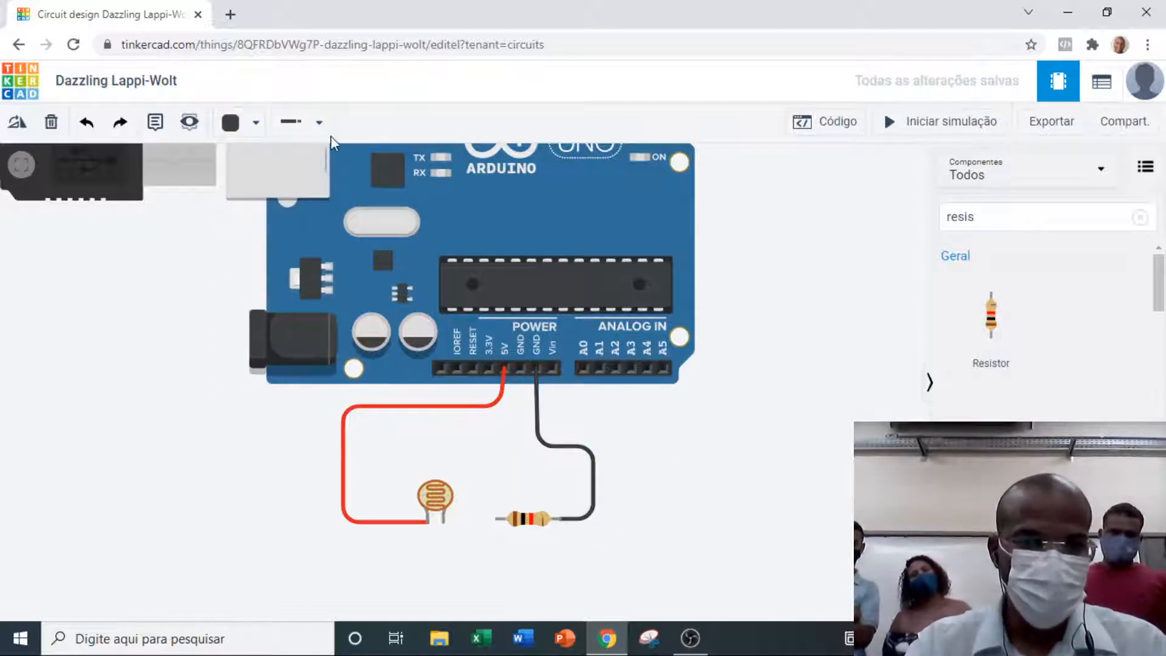
# Step: Wire the photoresistor's right leg straight to the resistor's left terminal
pyautogui.click(301, 122)
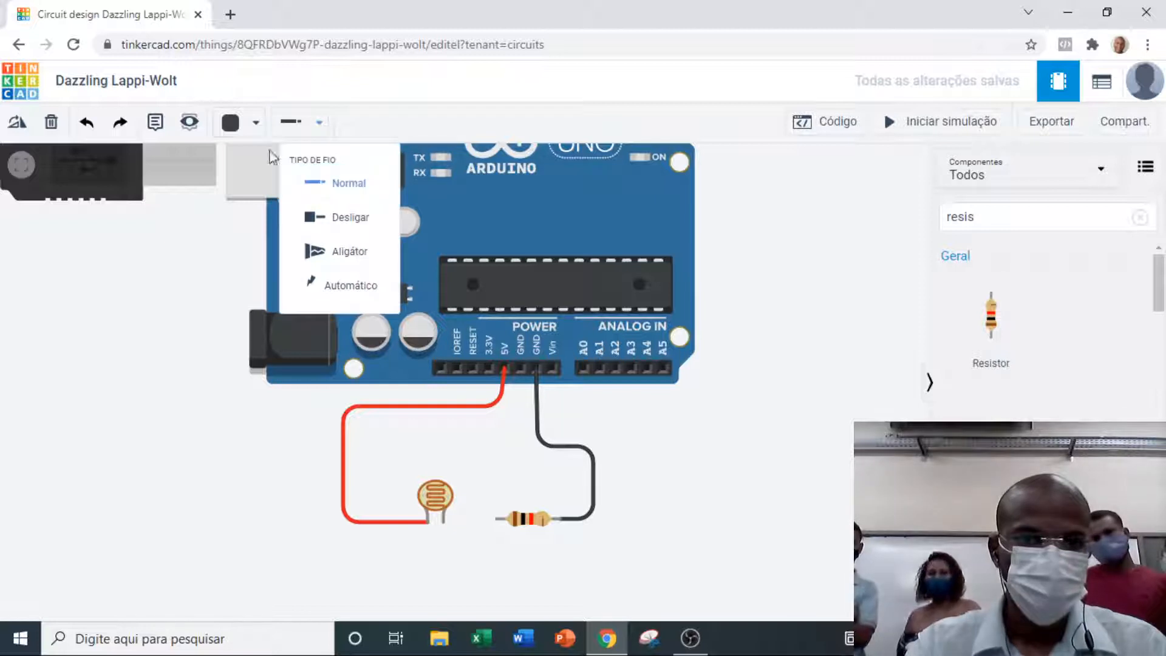
pyautogui.click(254, 124)
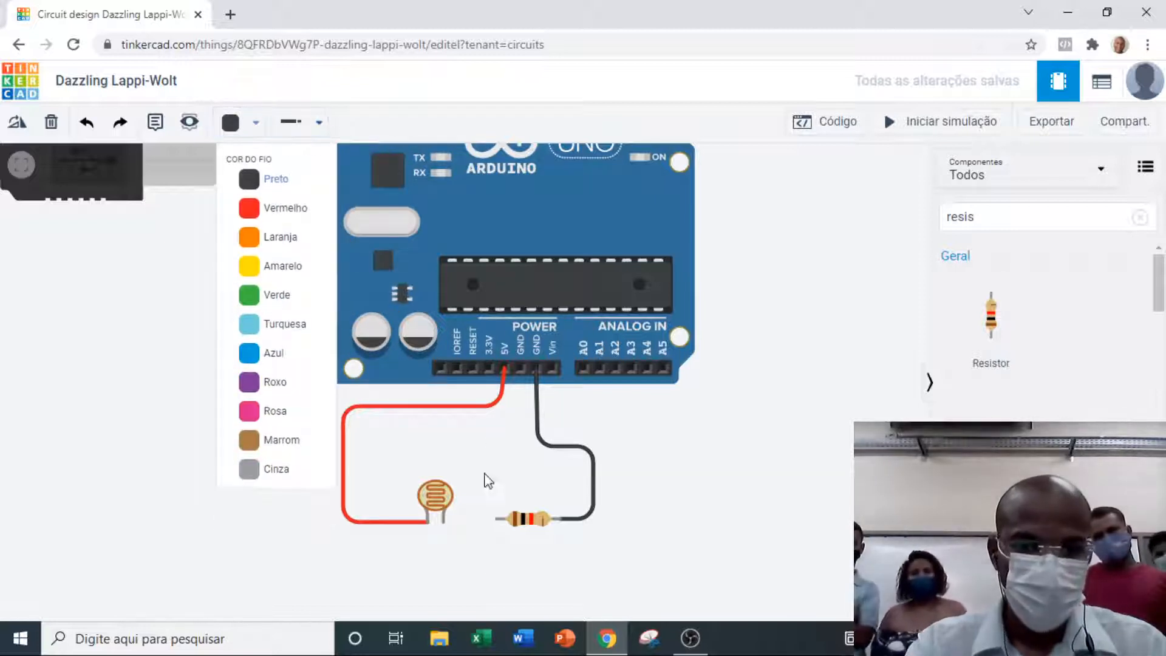
pyautogui.click(443, 521)
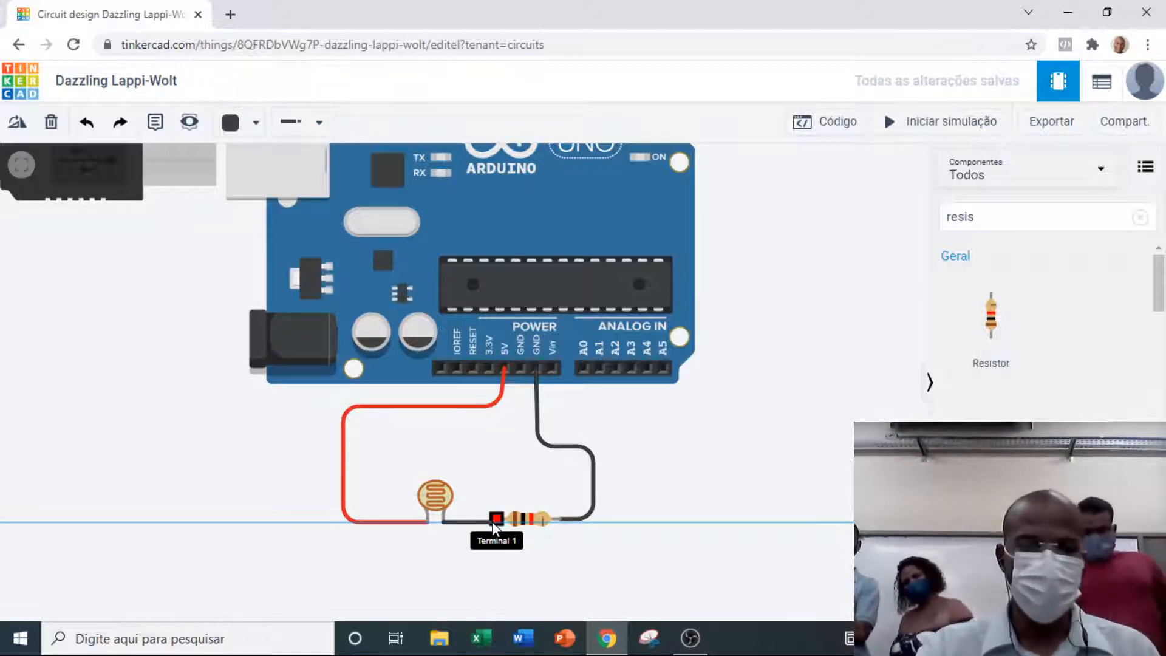
pyautogui.click(493, 521)
pyautogui.click(748, 515)
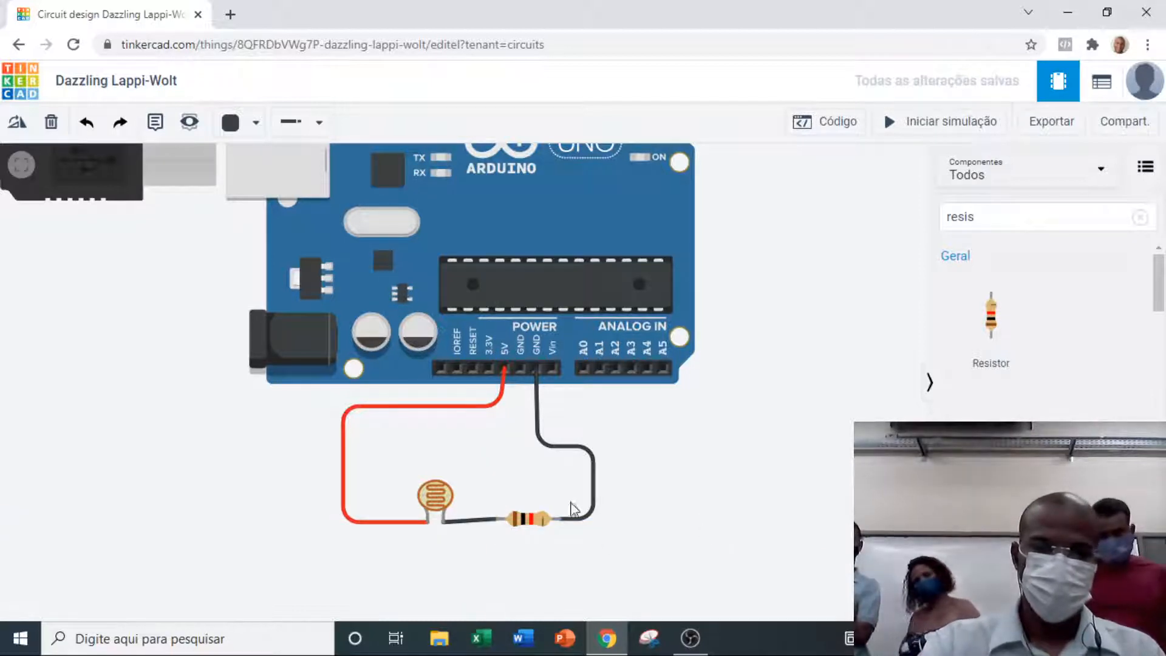
# Step: Change the colour of the wire joining the photoresistor and the resistor to green (Verde)
pyautogui.click(481, 521)
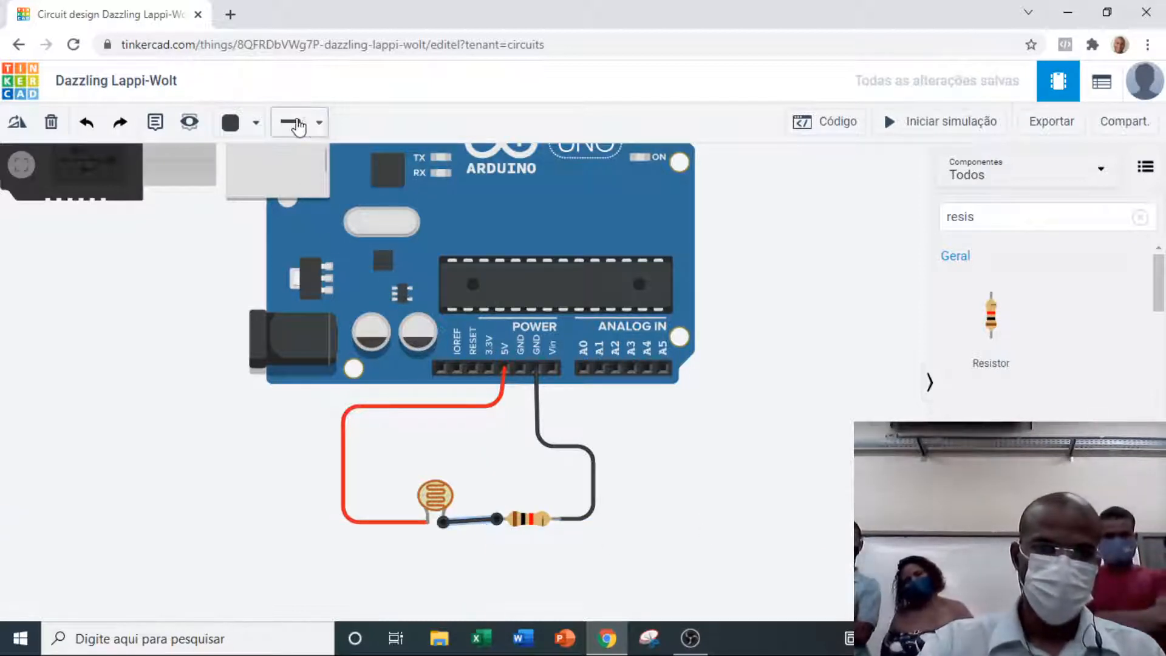
pyautogui.click(319, 122)
pyautogui.click(252, 122)
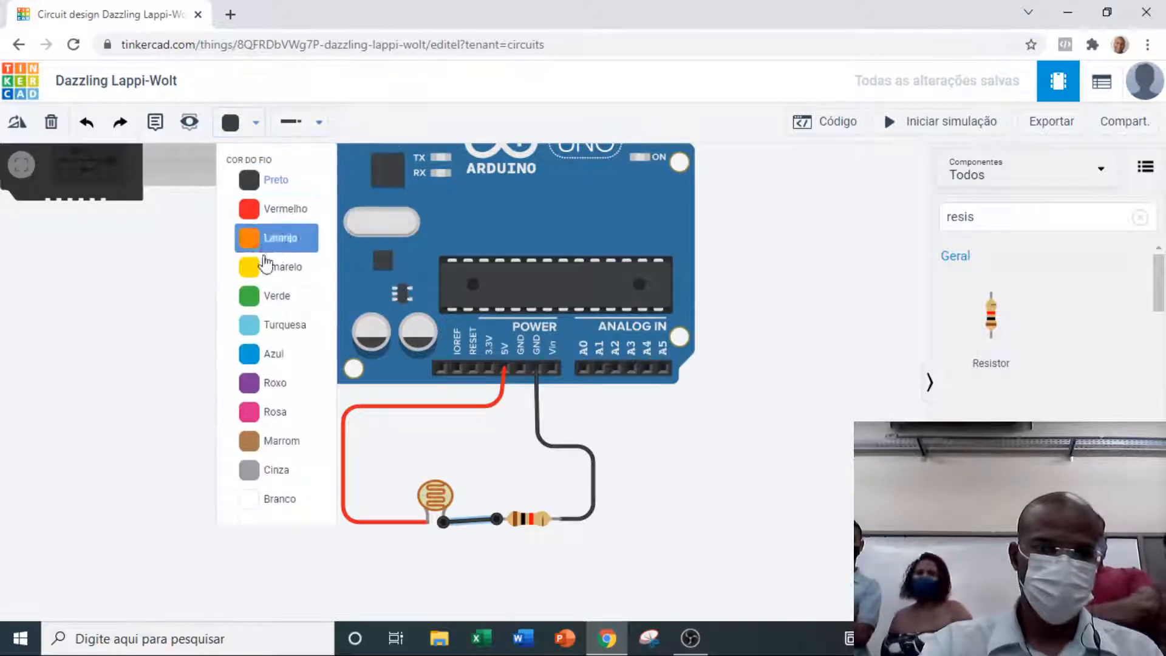
pyautogui.click(266, 292)
pyautogui.click(711, 445)
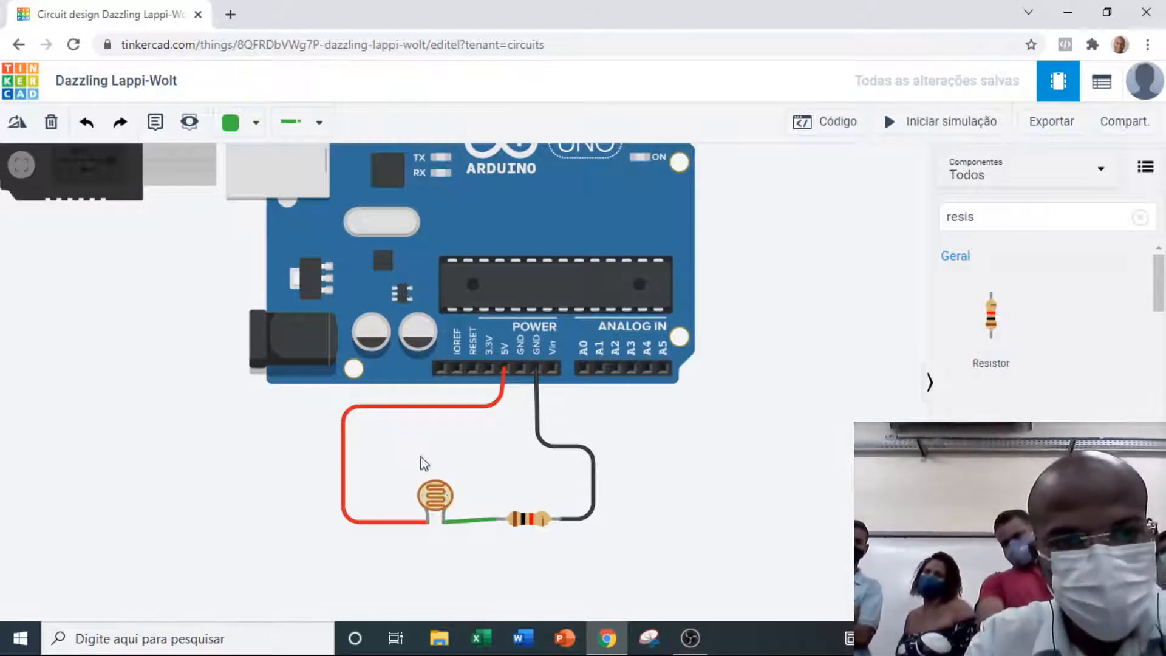
pyautogui.click(246, 126)
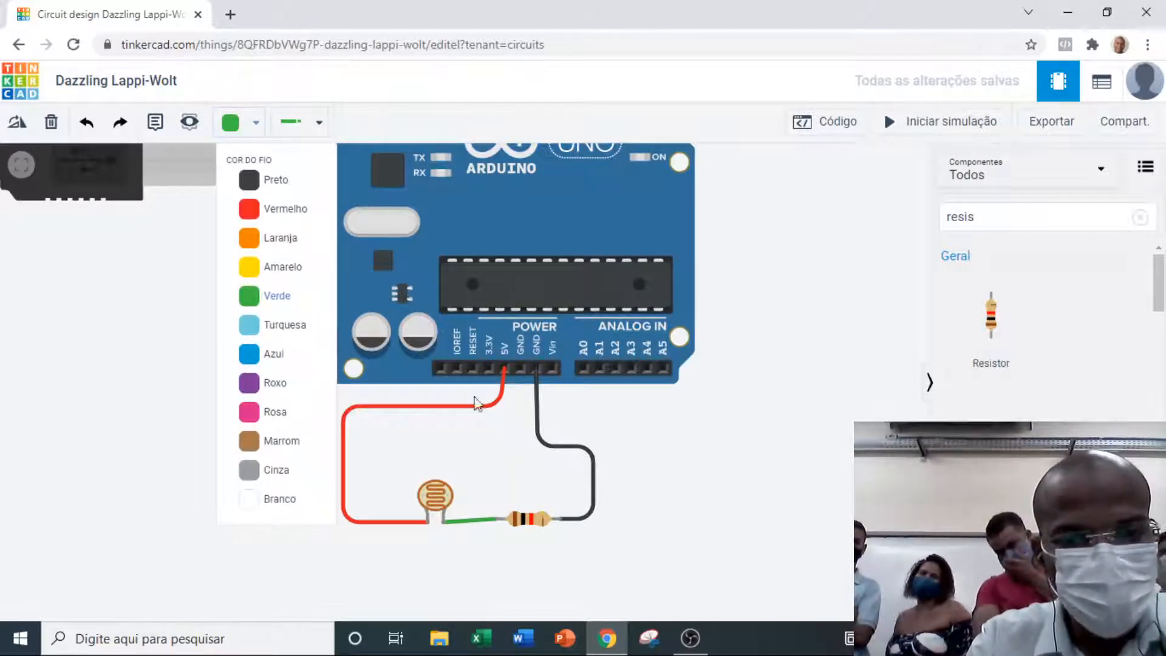
pyautogui.click(485, 520)
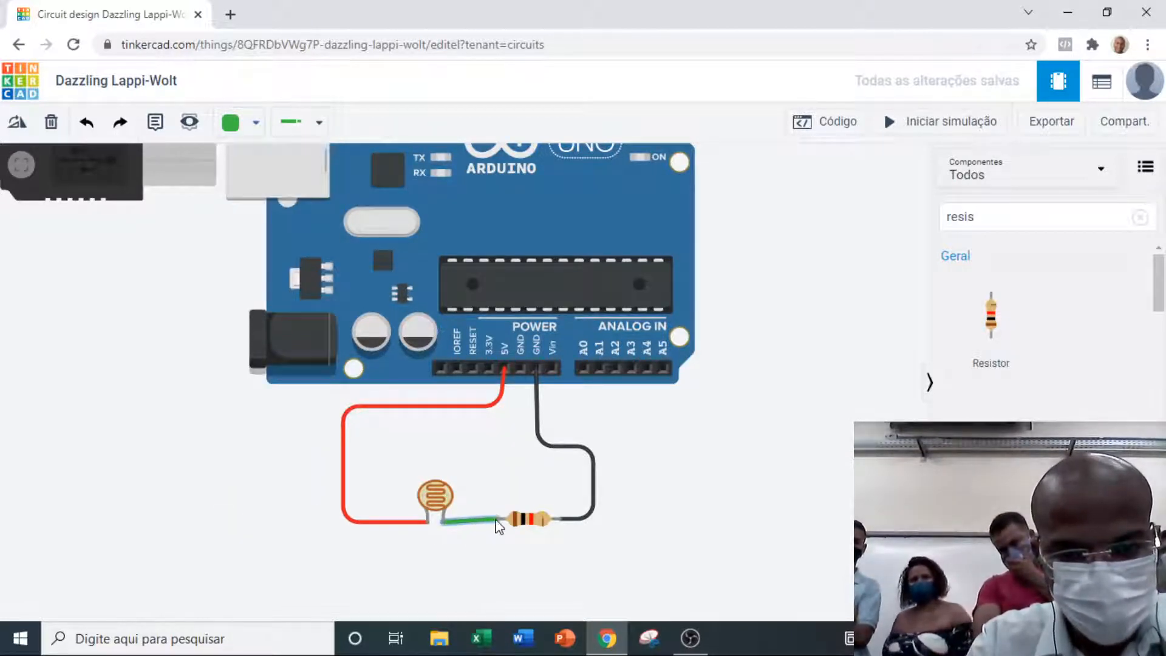
pyautogui.click(495, 521)
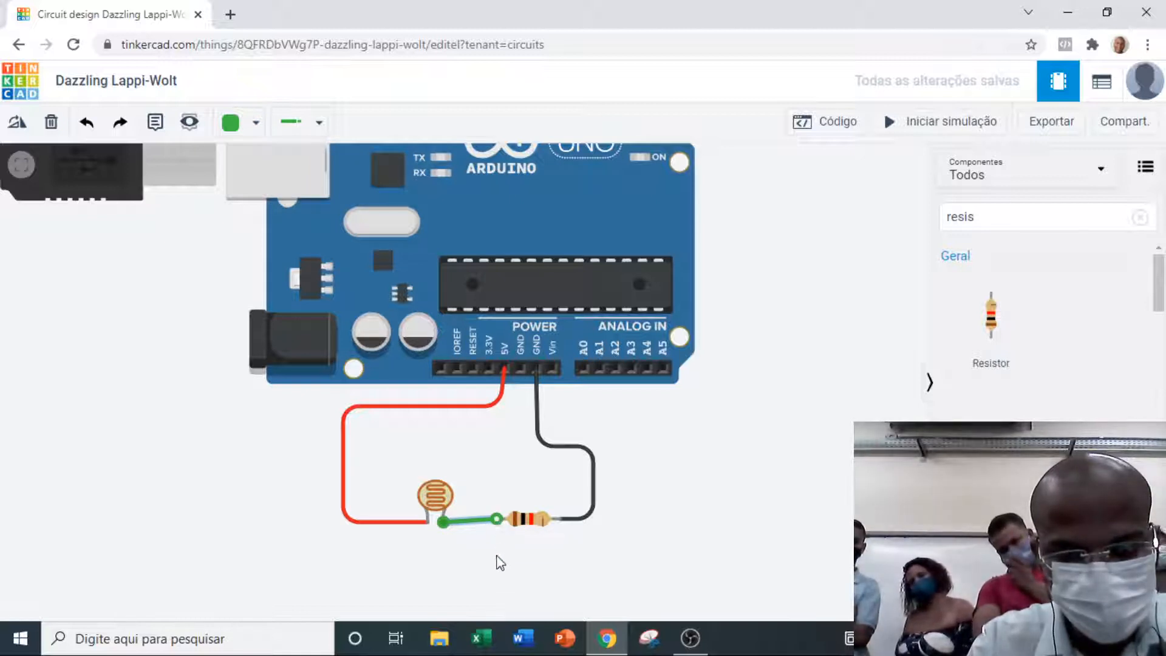
pyautogui.moveTo(498, 523)
pyautogui.mouseDown()
pyautogui.moveTo(496, 550)
pyautogui.moveTo(495, 521)
pyautogui.mouseUp()
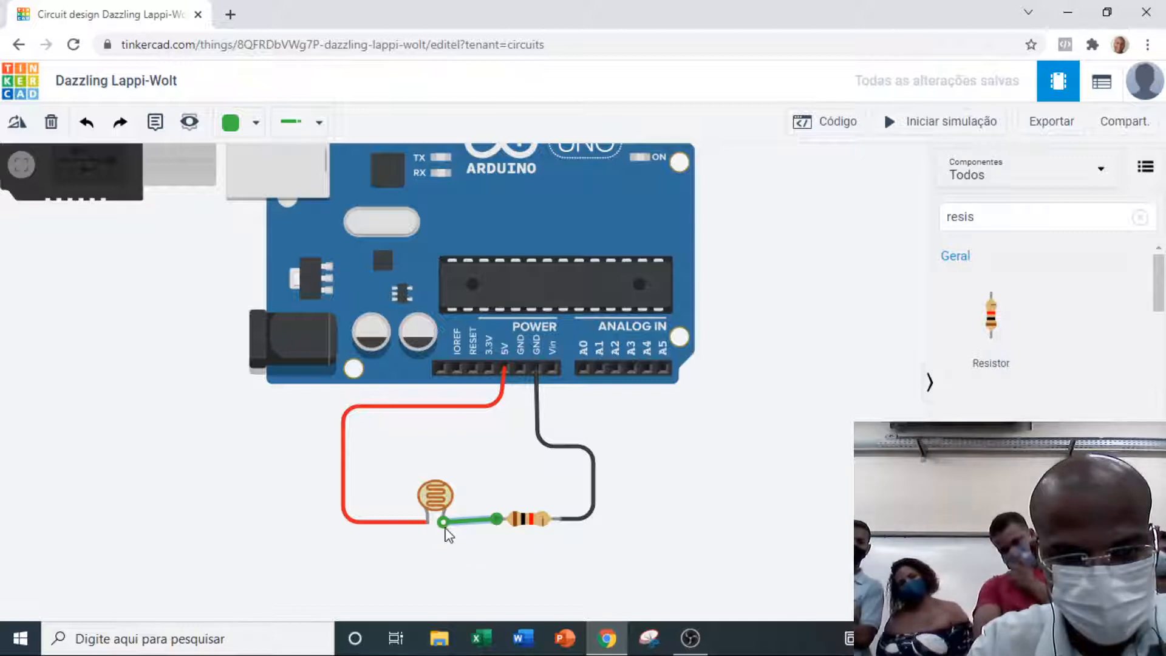
pyautogui.moveTo(443, 524)
pyautogui.mouseDown()
pyautogui.moveTo(443, 572)
pyautogui.moveTo(469, 558)
pyautogui.moveTo(444, 522)
pyautogui.mouseUp()
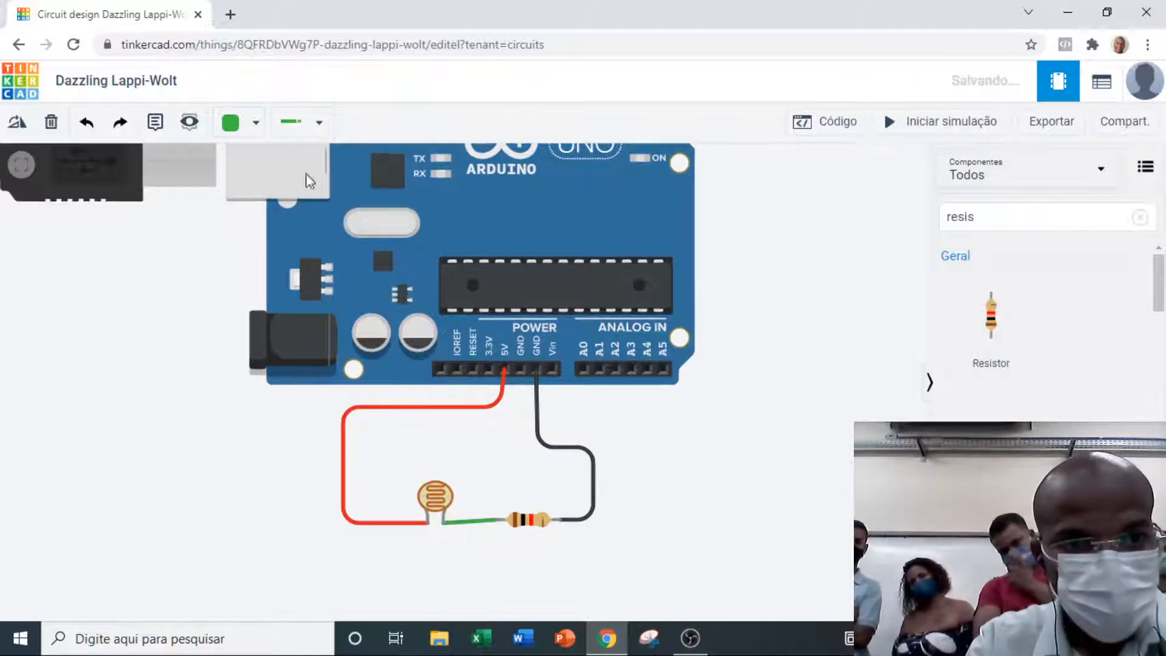
# Step: Set the wire colour for new wires to orange (Laranja)
pyautogui.click(256, 122)
pyautogui.click(311, 125)
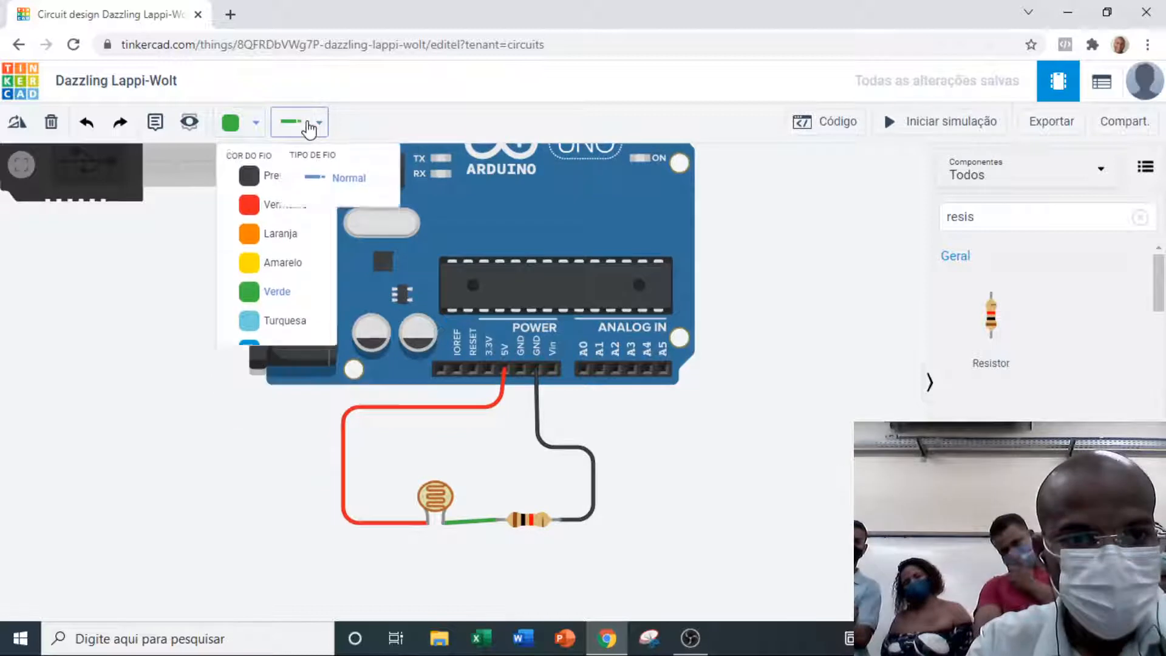
pyautogui.click(256, 122)
pyautogui.click(272, 233)
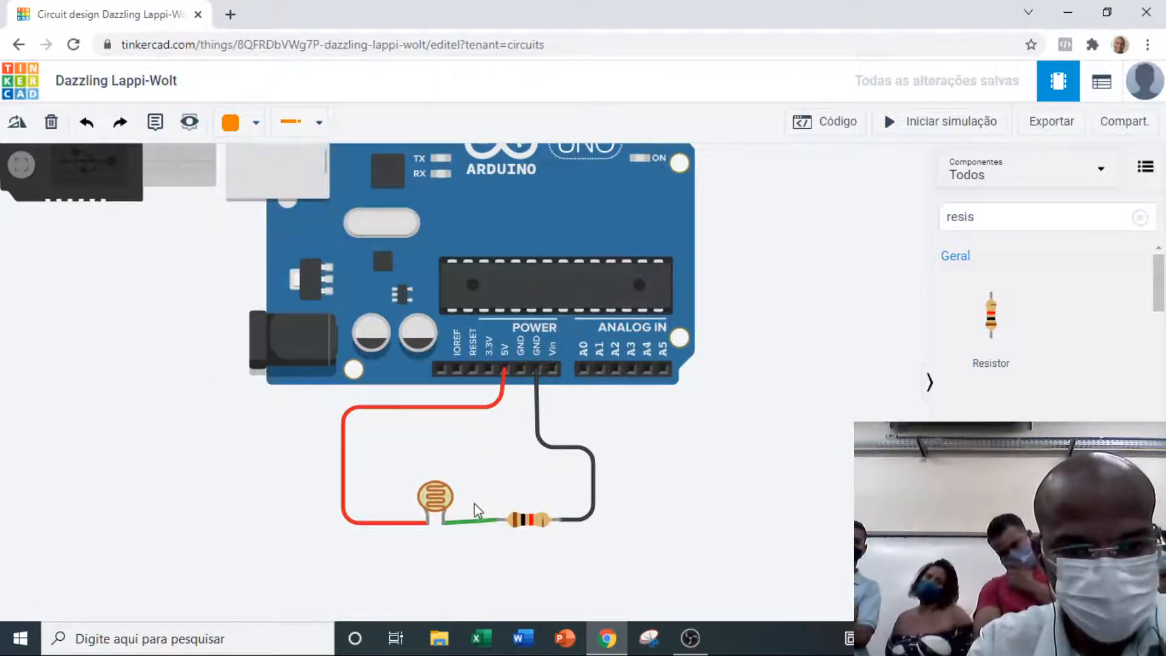
# Step: Shift the resistor slightly to the right, keeping its green and black wires attached
pyautogui.click(475, 521)
pyautogui.moveTo(497, 520); pyautogui.dragTo(539, 522)
pyautogui.click(495, 520)
pyautogui.click(515, 562)
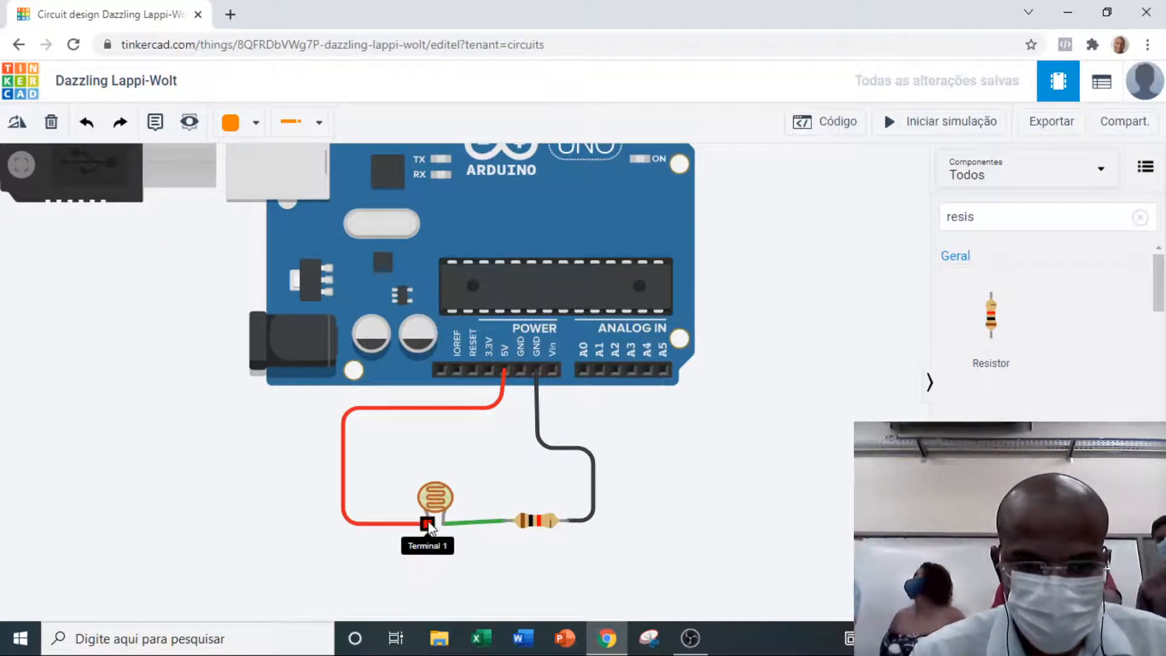
# Step: Wire the photoresistor's right leg to the Arduino's A5 pin in orange, routing below the resistor with right-angle bends
pyautogui.click(443, 524)
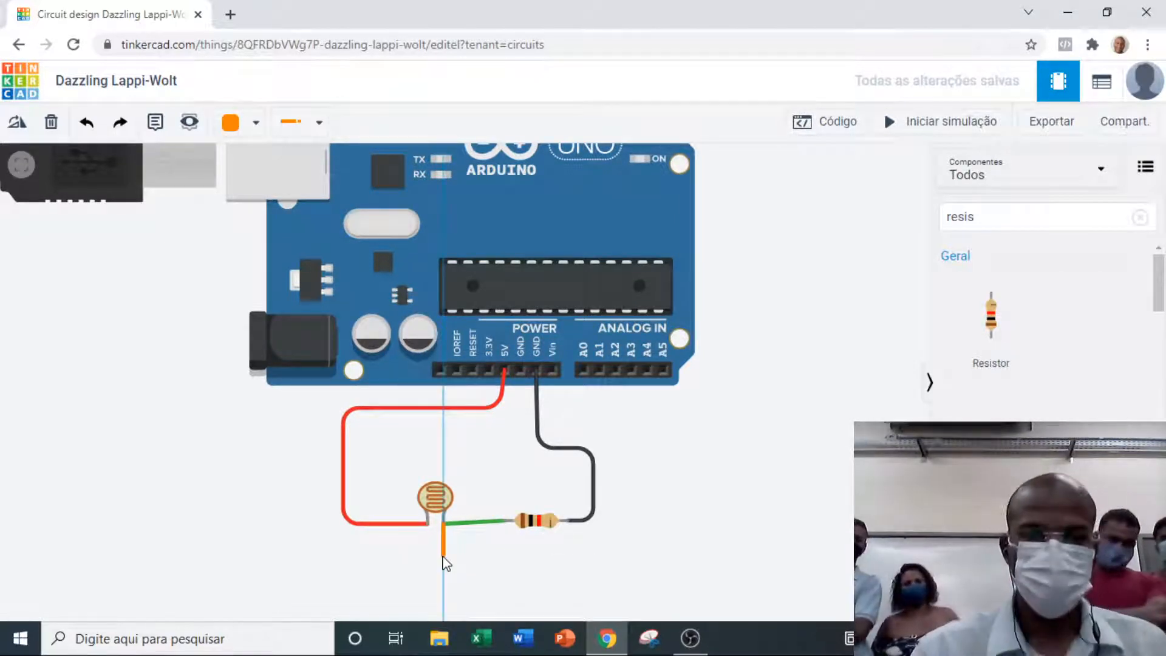
pyautogui.click(444, 554)
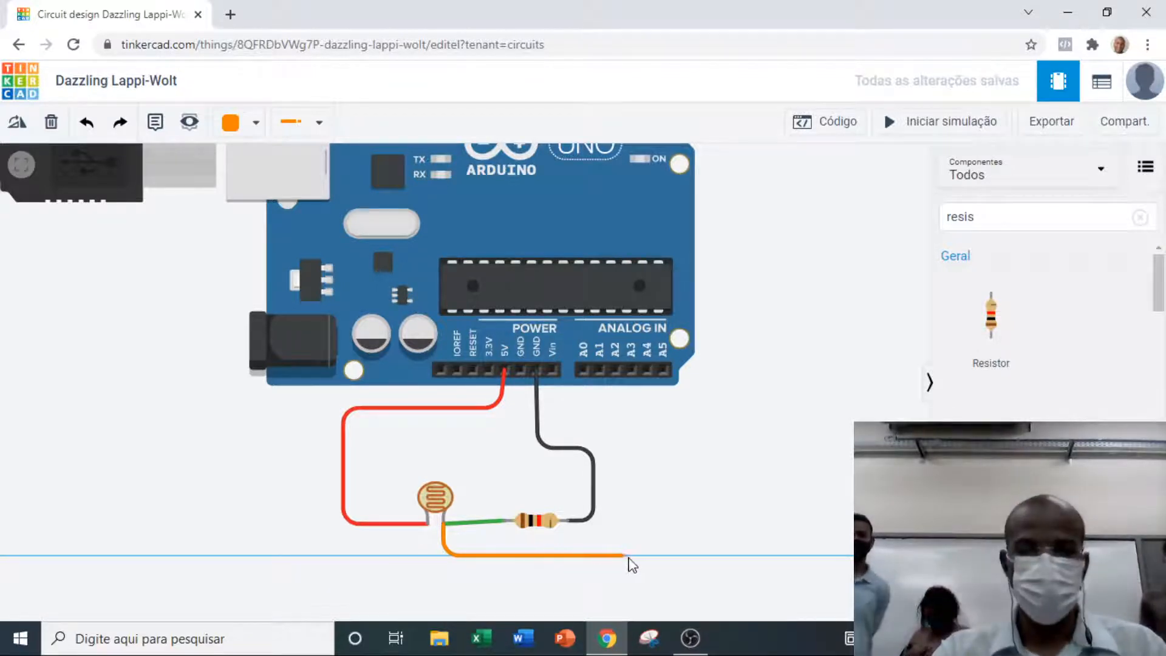
pyautogui.click(666, 556)
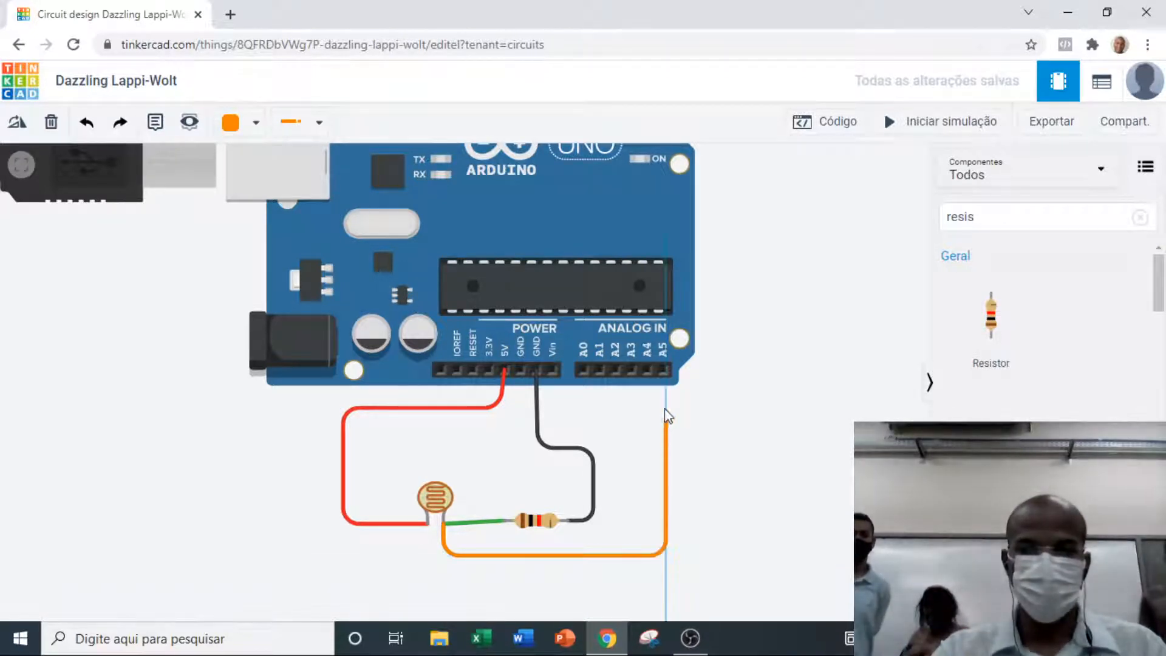
pyautogui.click(663, 371)
pyautogui.click(779, 438)
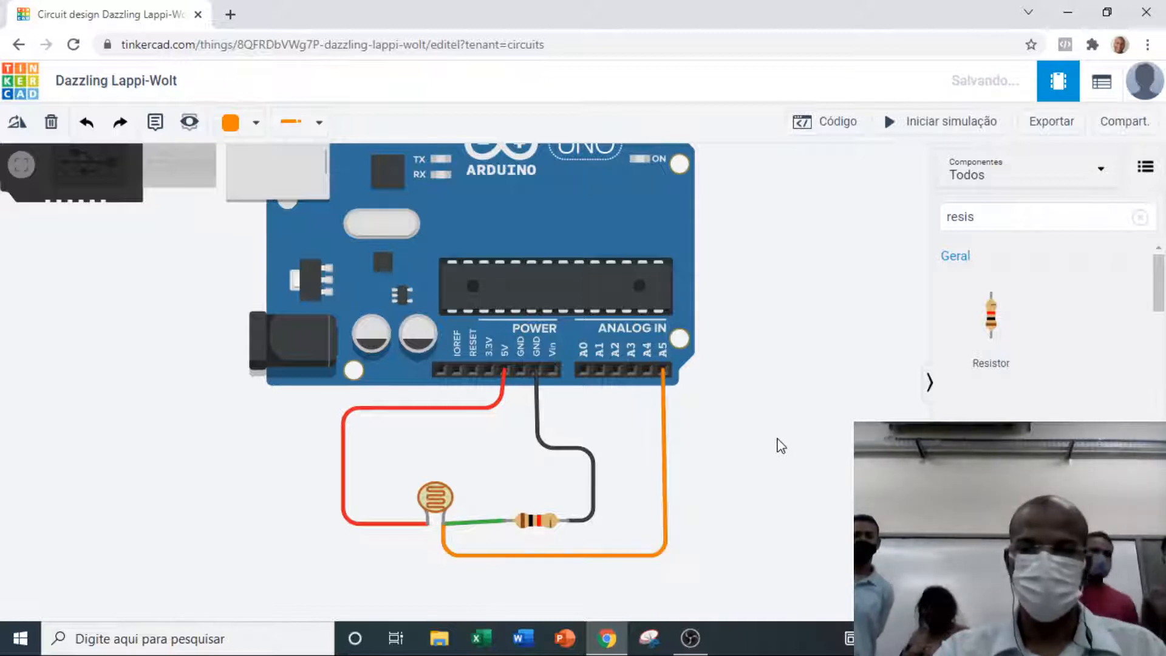
# Step: Set the resistor's resistance to 10 kΩ
pyautogui.click(532, 523)
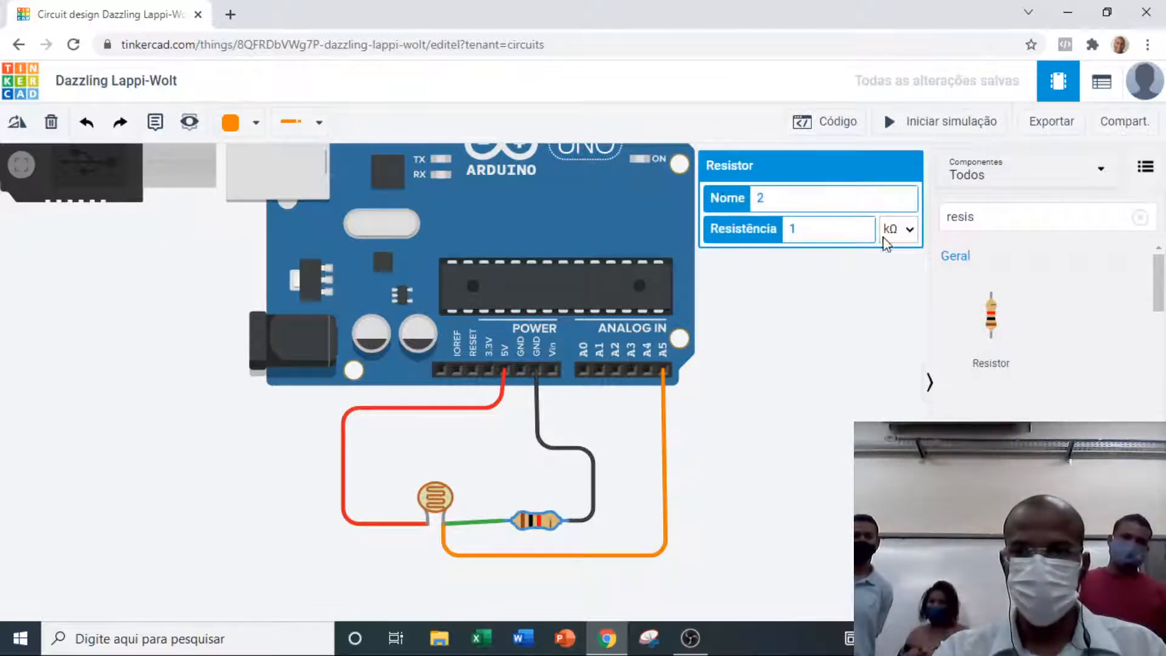
pyautogui.click(825, 228)
pyautogui.write('0')
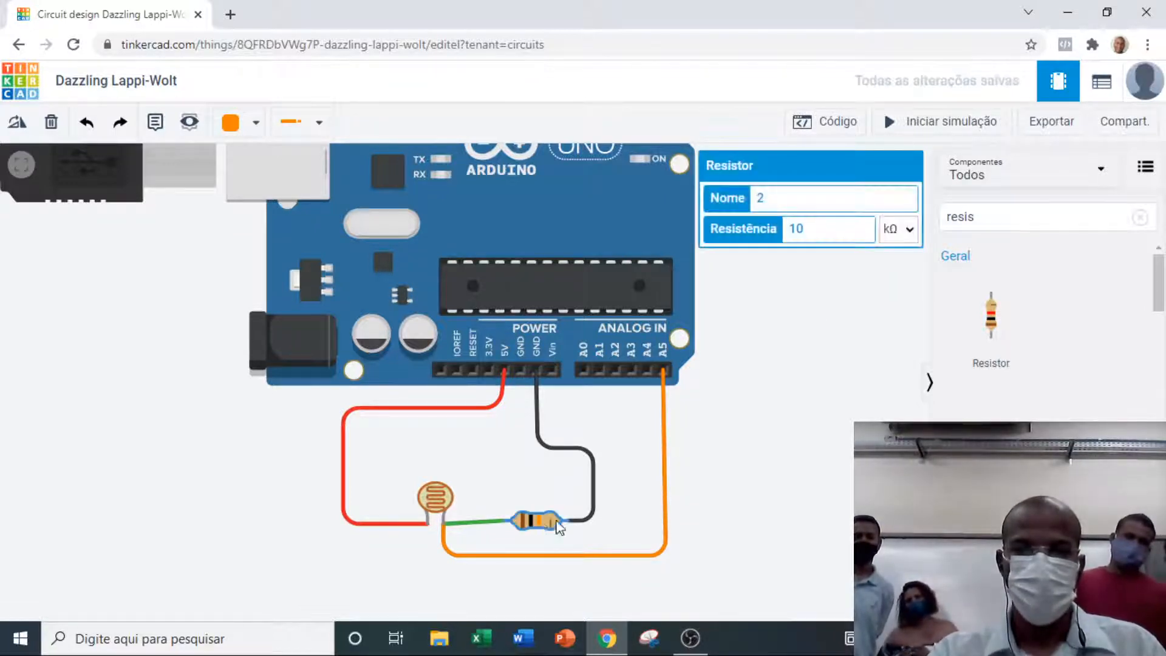
pyautogui.click(736, 474)
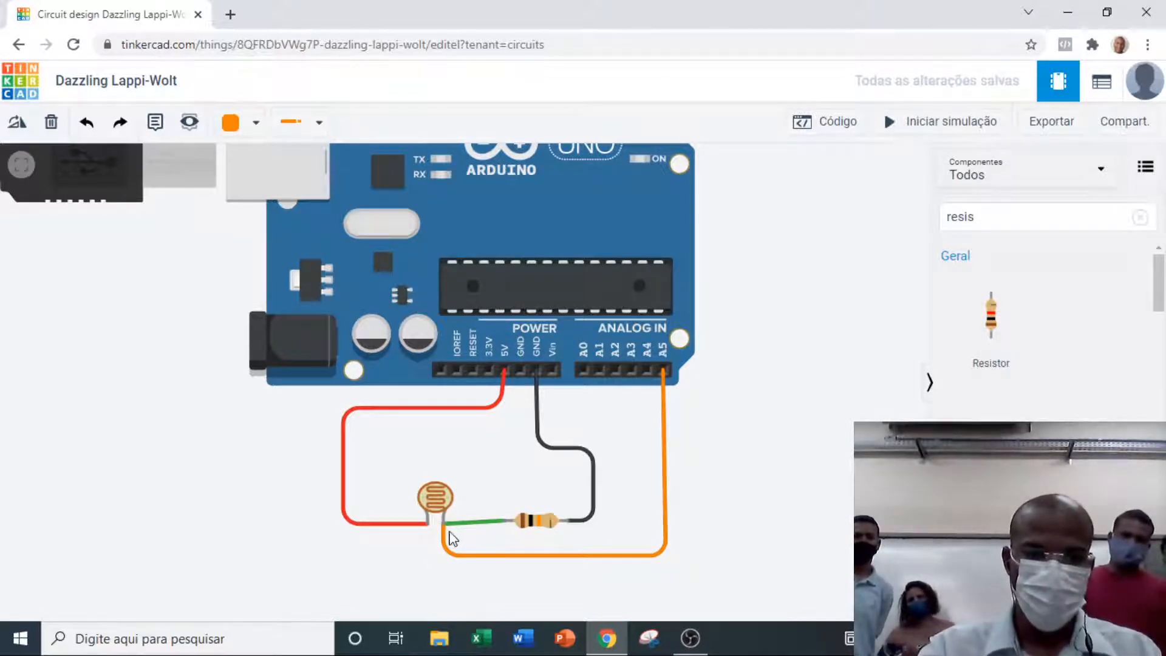
pyautogui.click(662, 369)
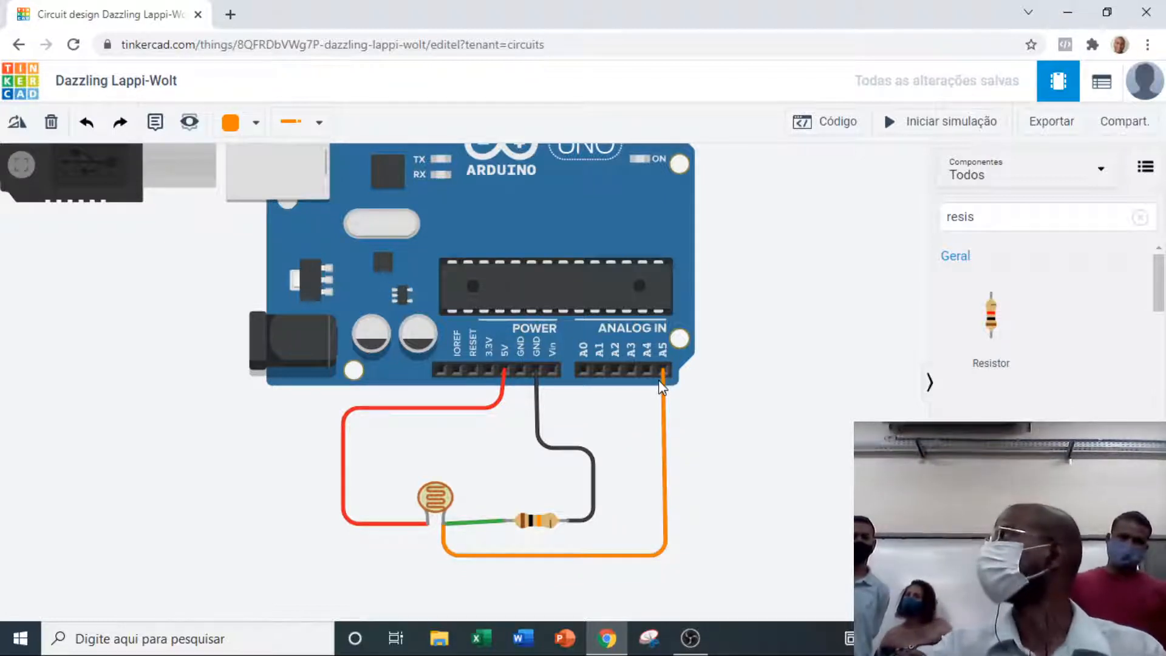
# Step: Open the Arduino's code editor and switch it from blocks to text (Texto)
pyautogui.click(826, 131)
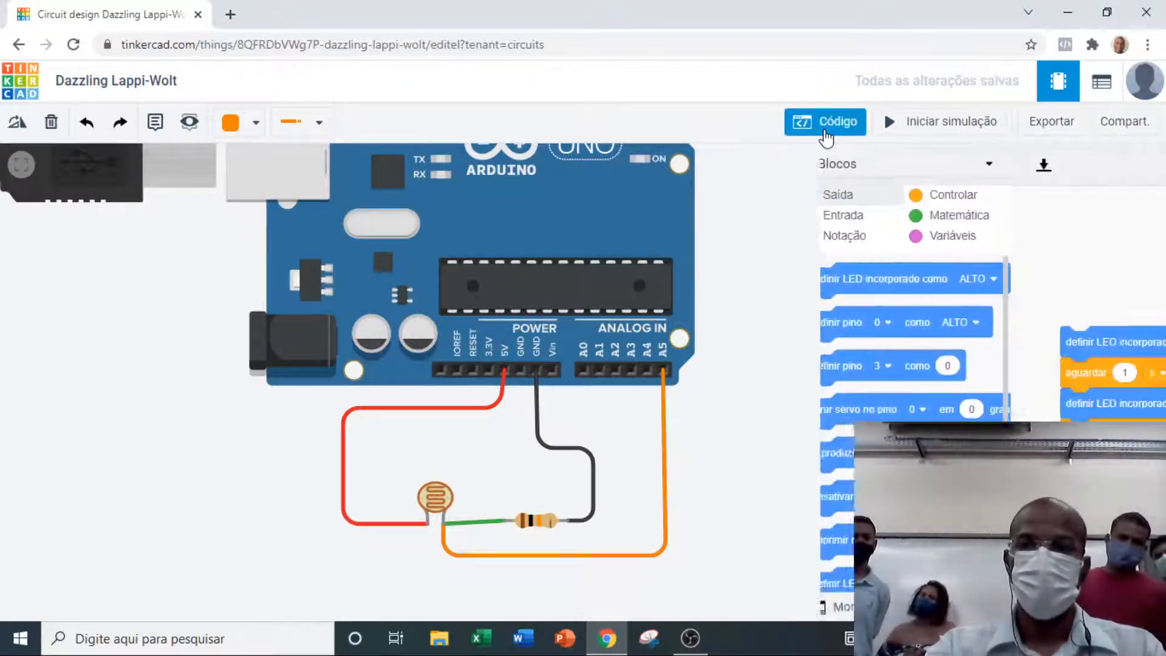
pyautogui.click(721, 171)
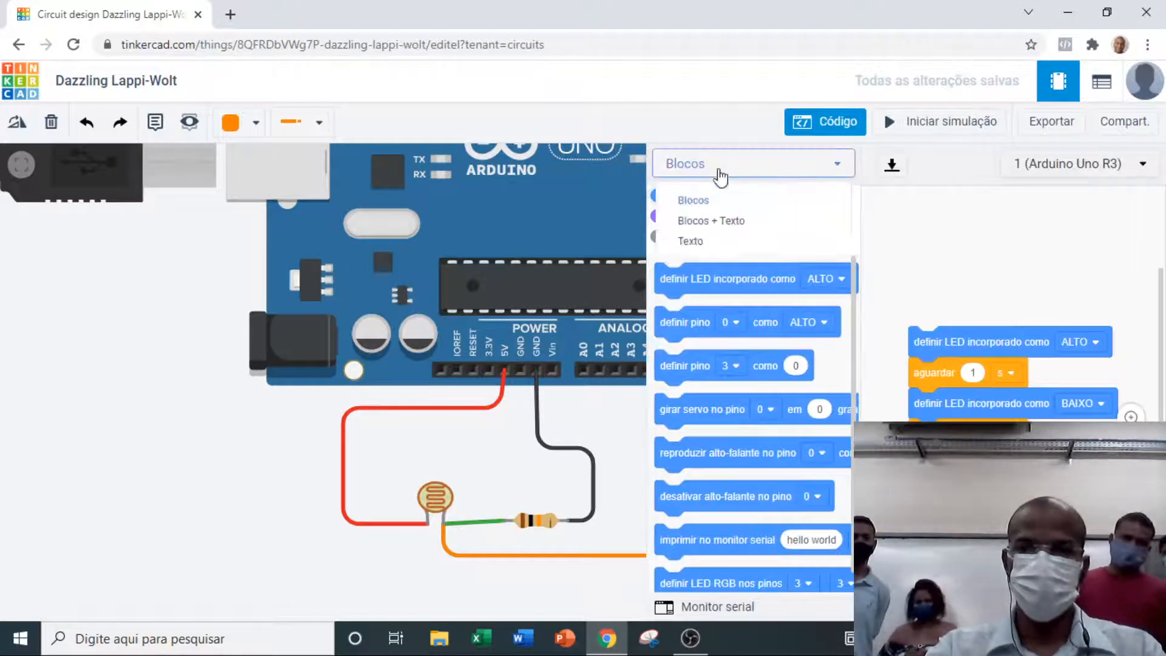
pyautogui.click(699, 241)
pyautogui.click(685, 246)
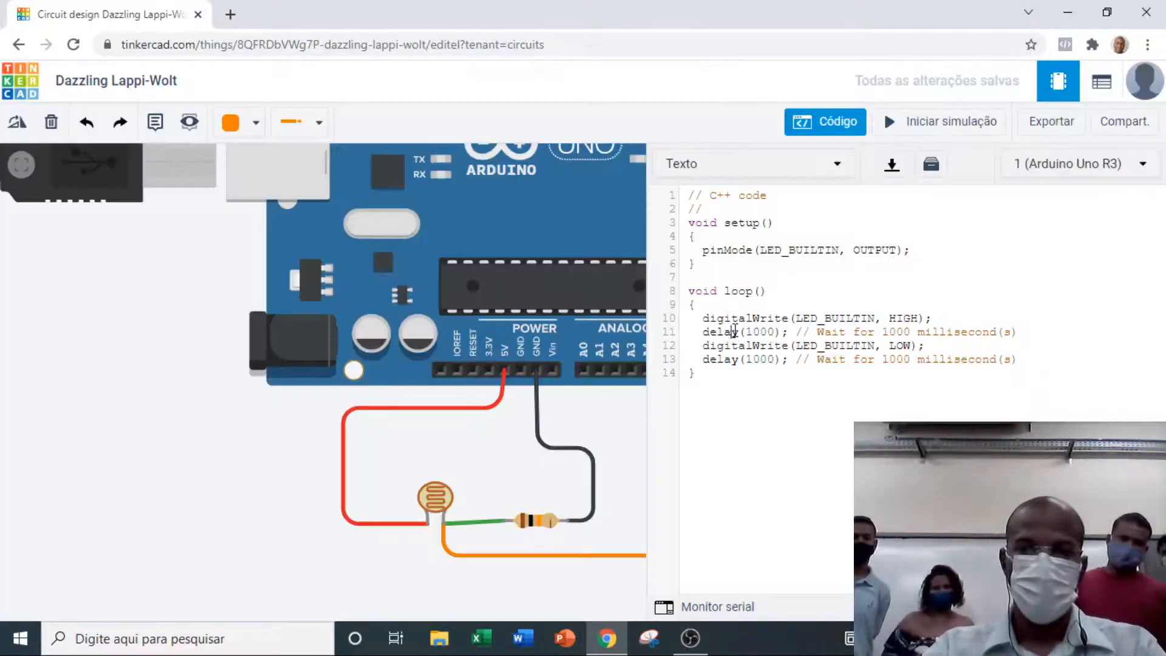
# Step: Replace the default sketch with an empty void setup() function, leaving blank lines between its braces
pyautogui.hotkey('ctrl', 'a')
pyautogui.press('BackSpace')
pyautogui.write('vo')
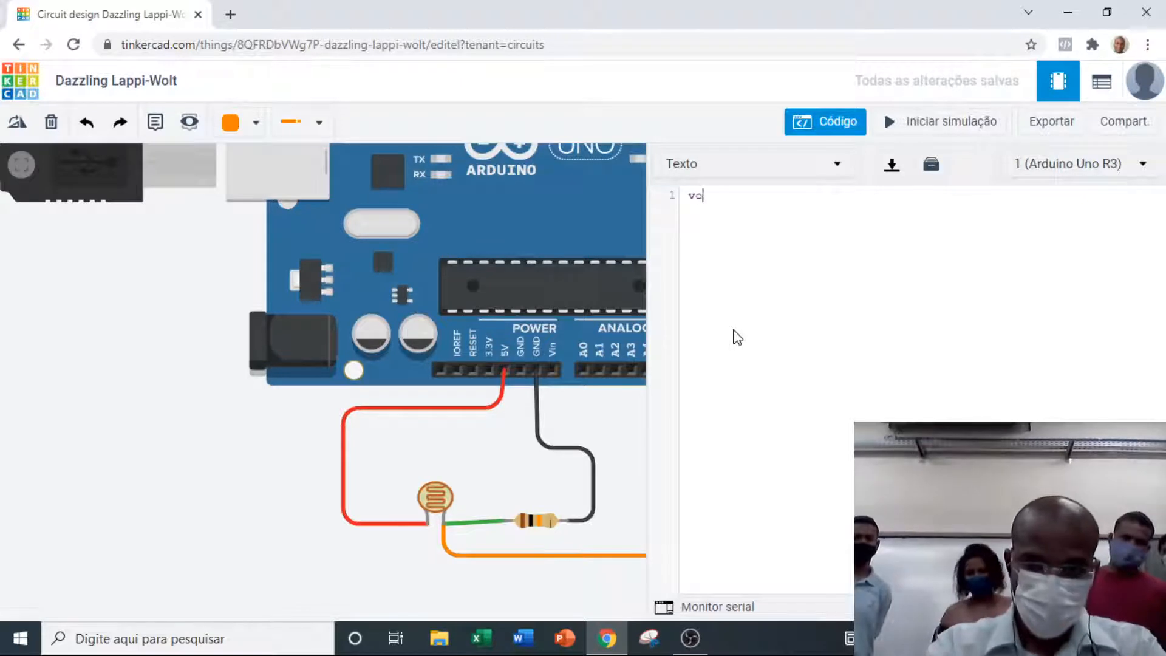
pyautogui.write('id setu')
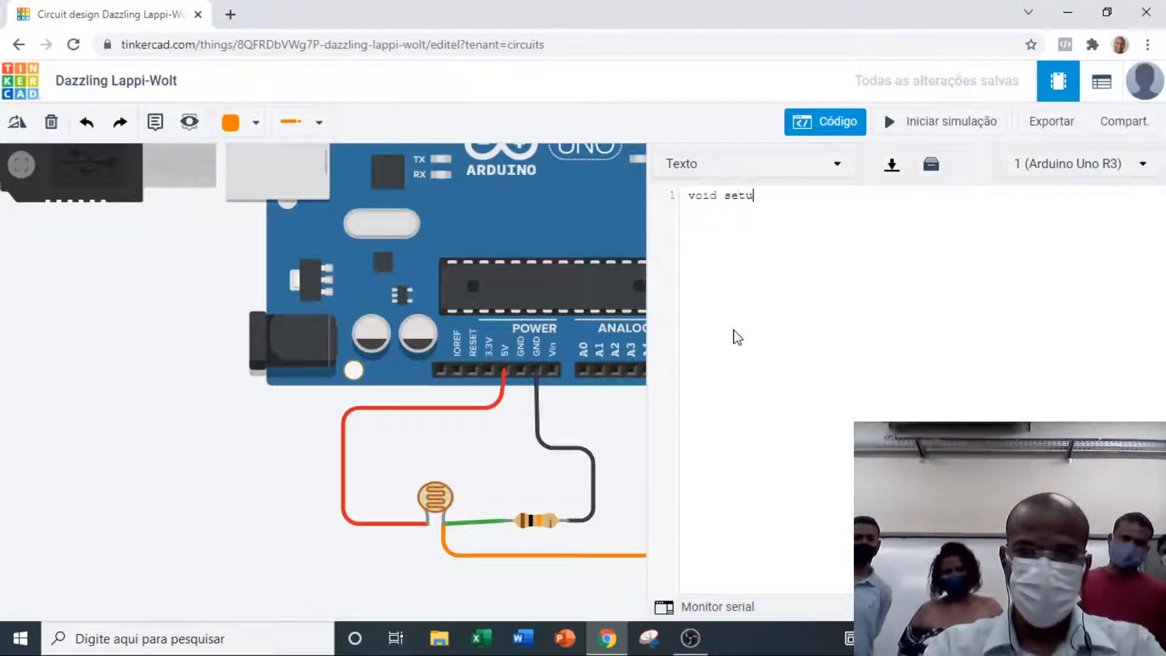
pyautogui.write('p(){')
pyautogui.press('Return')
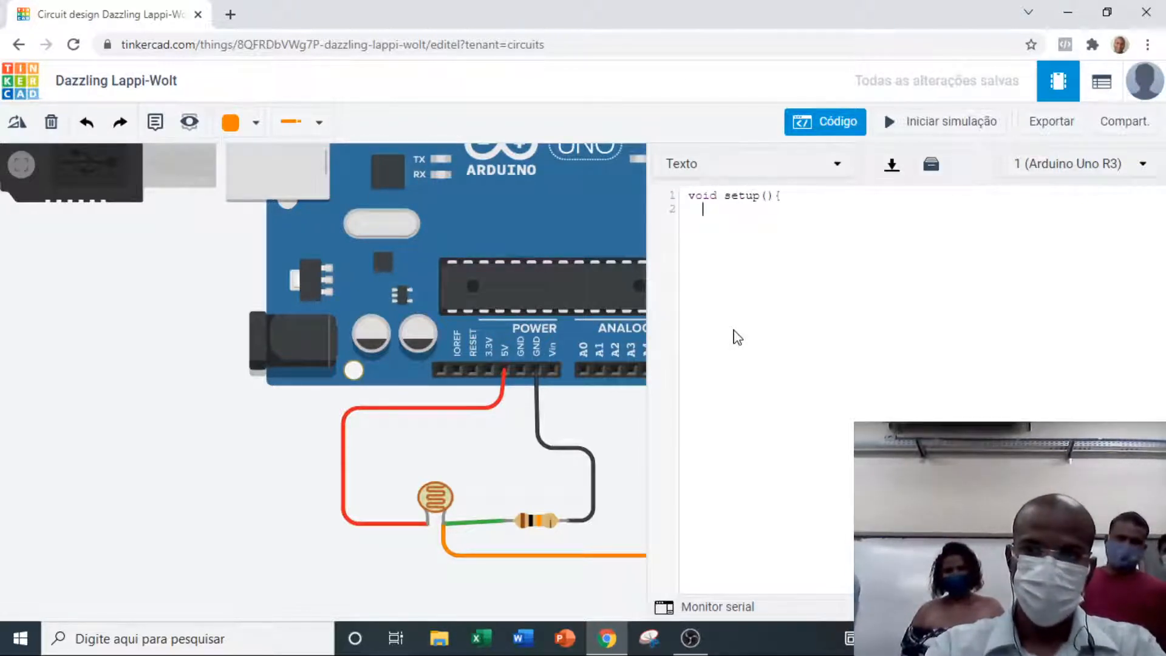
pyautogui.press('Return')
pyautogui.press('Return')
pyautogui.press('BackSpace')
pyautogui.write('}')
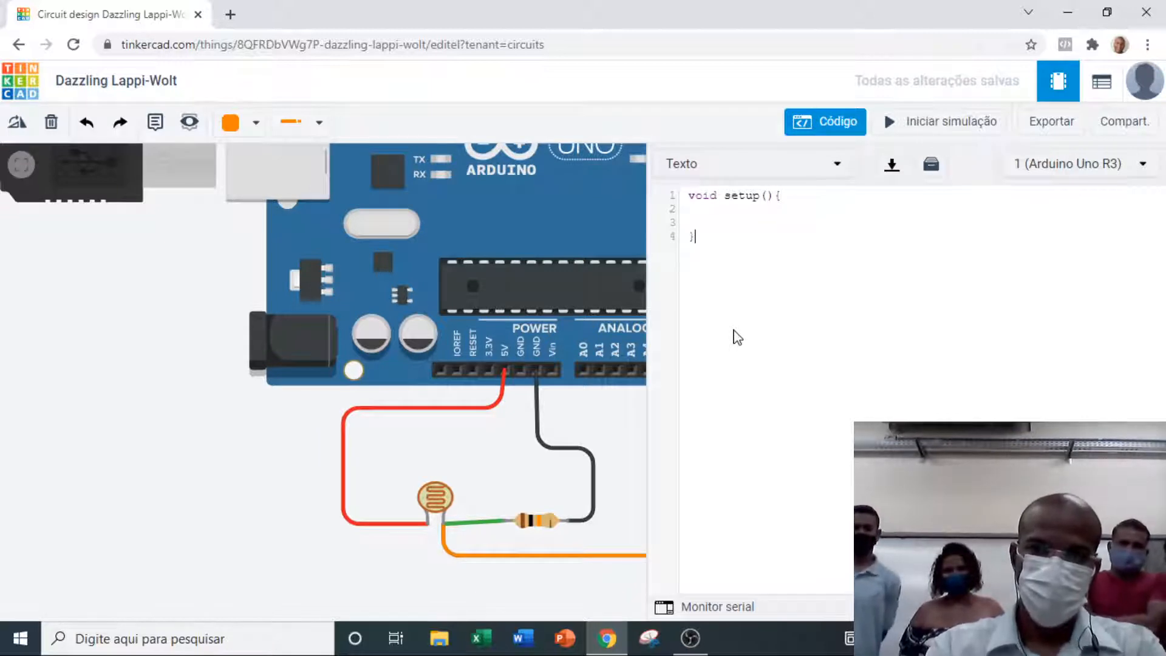
# Step: Add Serial.begin(9600); inside the setup function
pyautogui.press('Up')
pyautogui.press('Up')
pyautogui.press('Return')
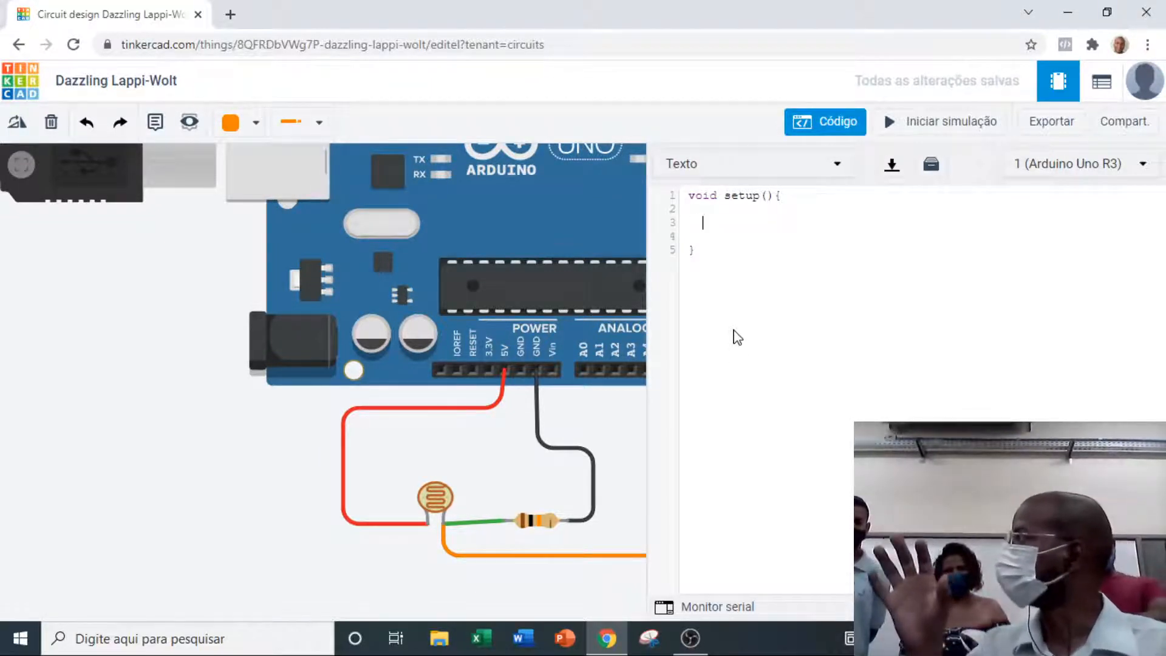
pyautogui.press('BackSpace')
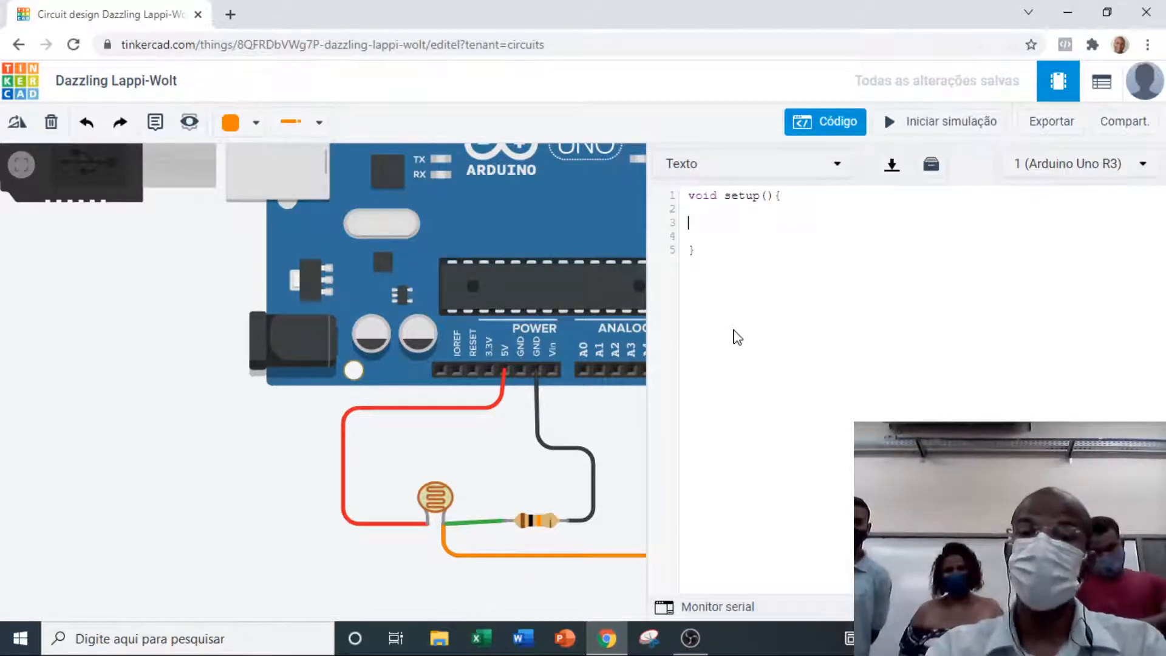
pyautogui.write('Serial.begin')
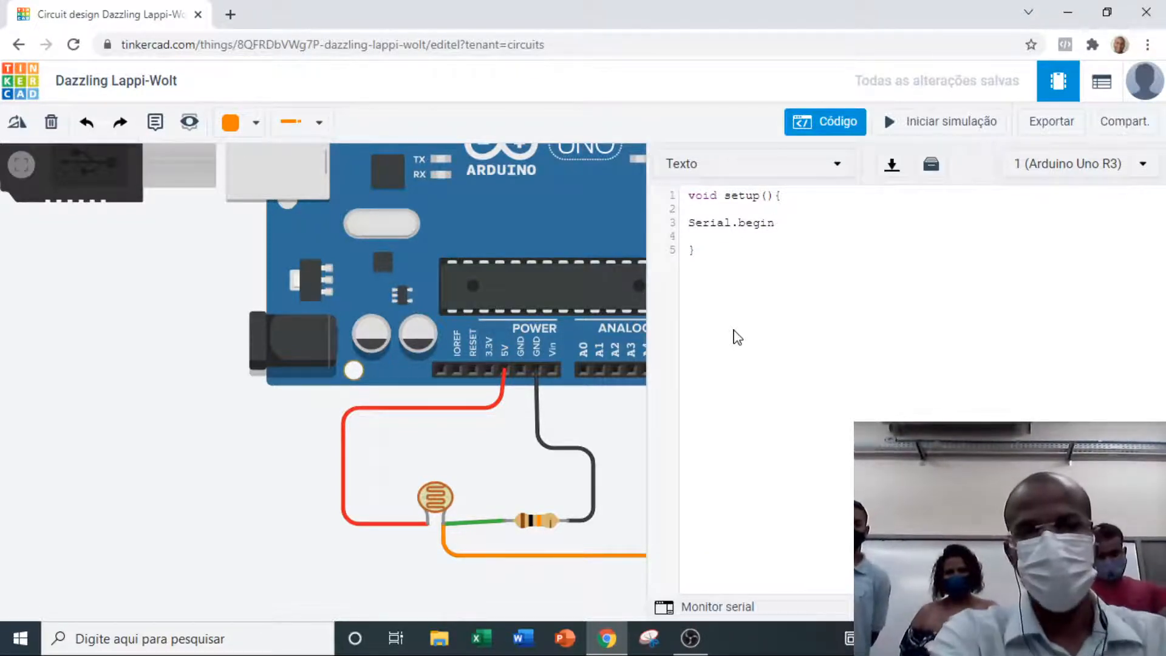
pyautogui.write('(')
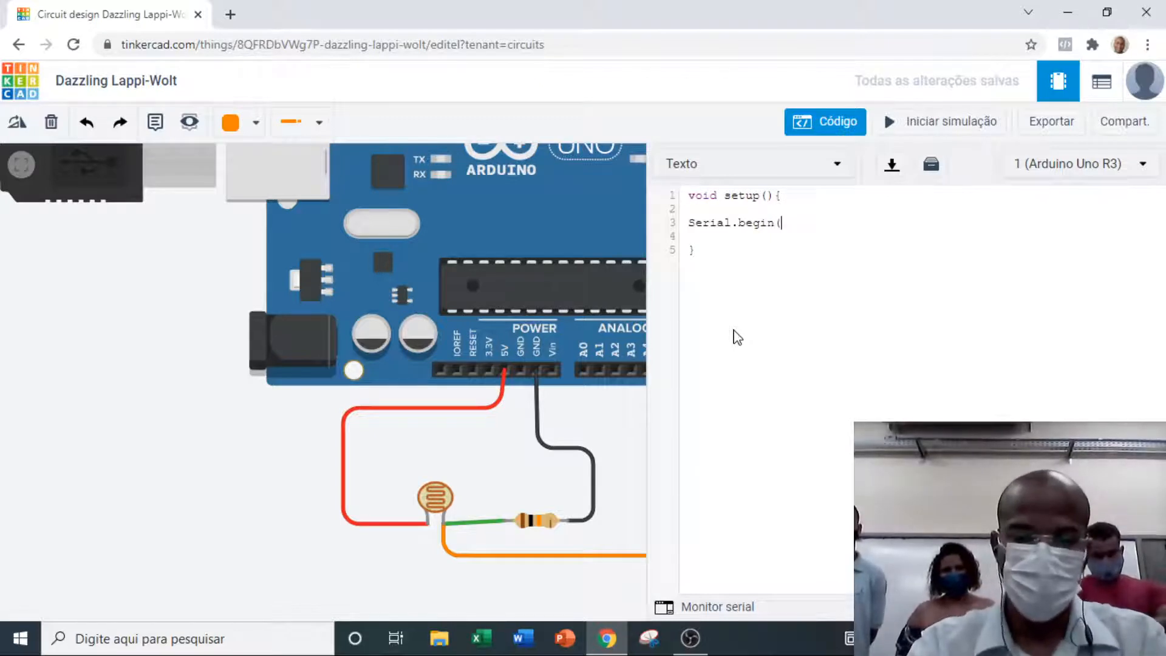
pyautogui.write('9600);')
pyautogui.press('Return')
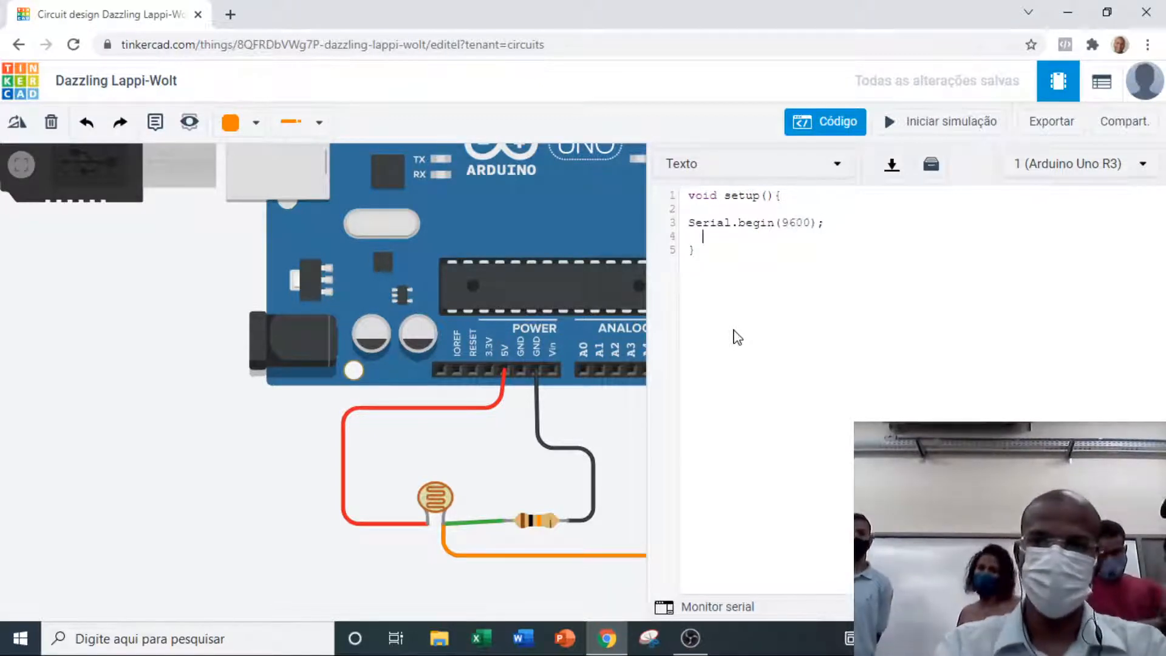
# Step: Add an empty void loop() function a few lines below the setup function
pyautogui.press('Down')
pyautogui.press('Return')
pyautogui.press('Return')
pyautogui.press('Return')
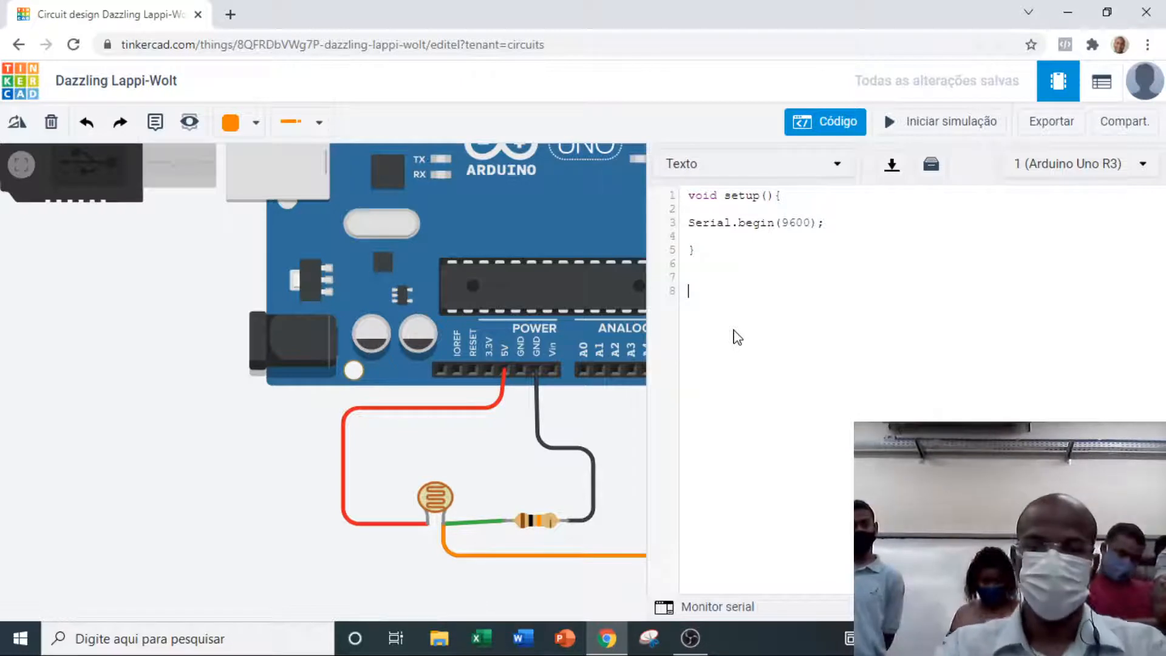
pyautogui.write('void')
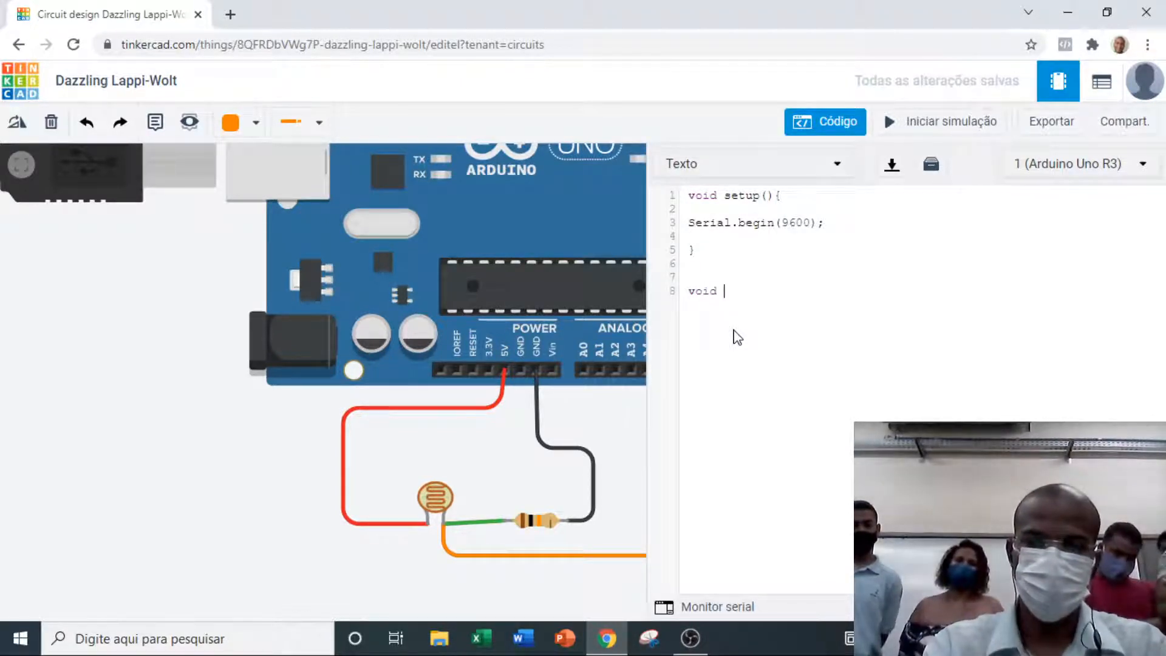
pyautogui.write(' loop')
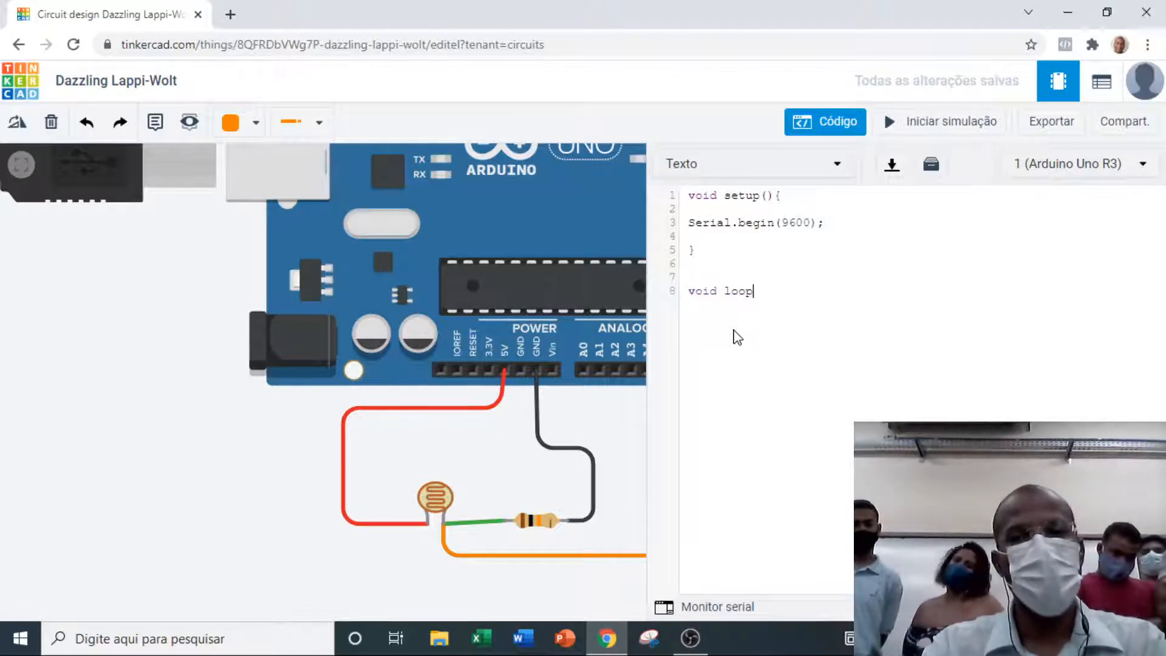
pyautogui.write('()')
pyautogui.write('{')
pyautogui.press('Return')
pyautogui.press('Return')
pyautogui.press('Return')
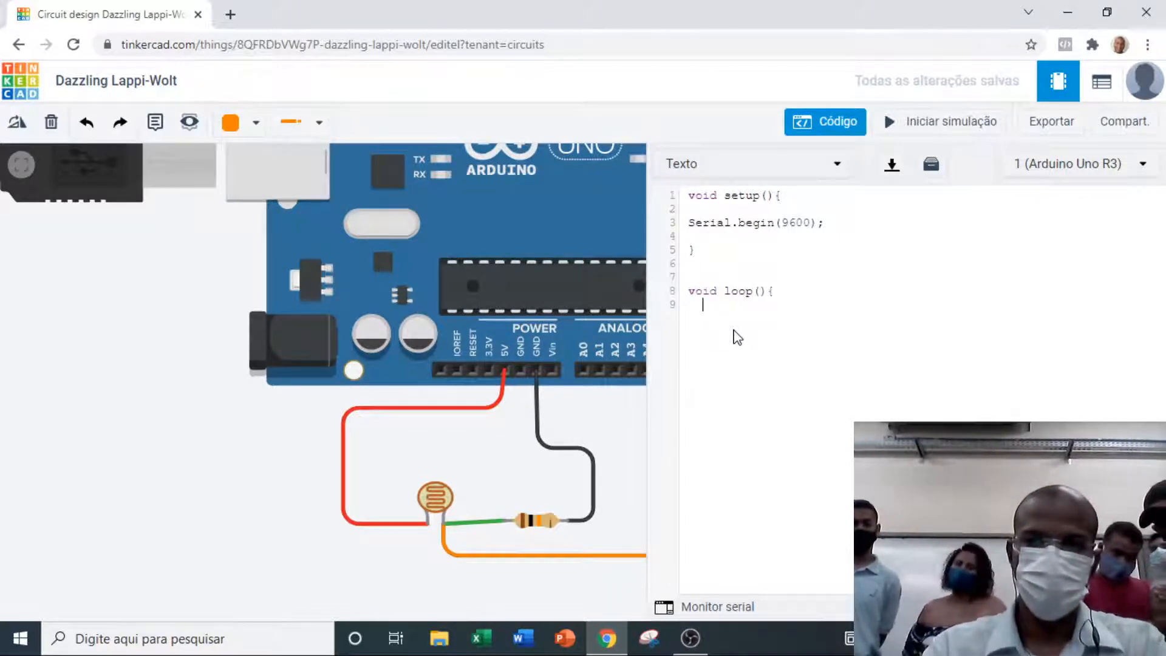
pyautogui.write('}')
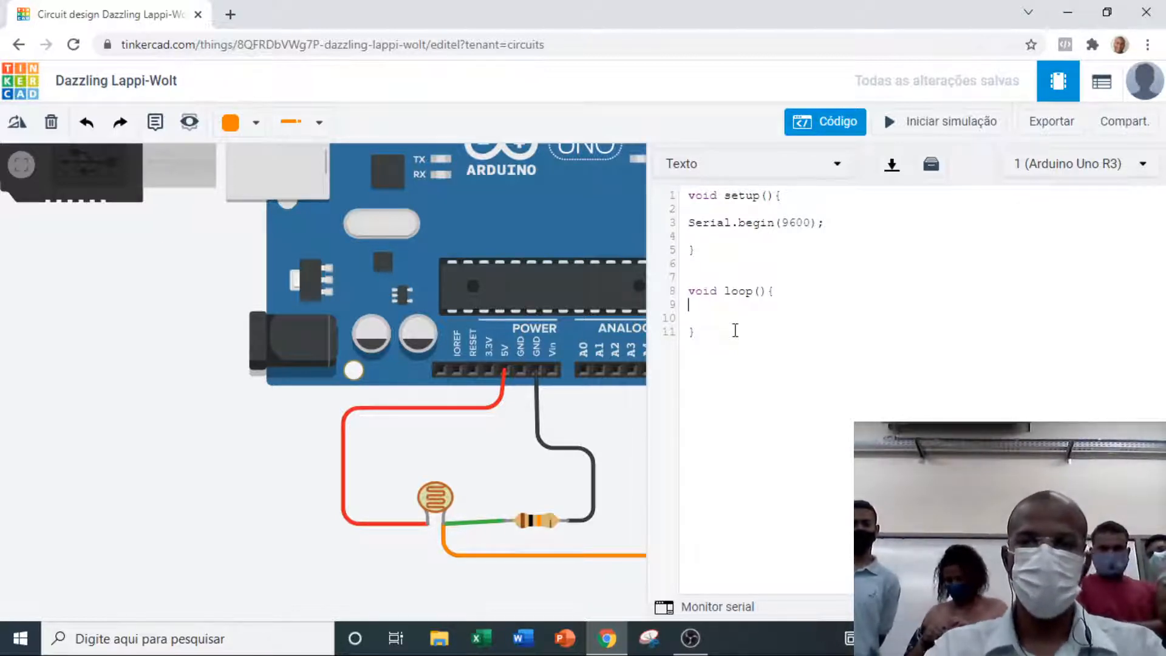
# Step: Write Serial.println(analogRead(A5)); inside the loop function, with blank lines around it
pyautogui.press('Return')
pyautogui.press('Return')
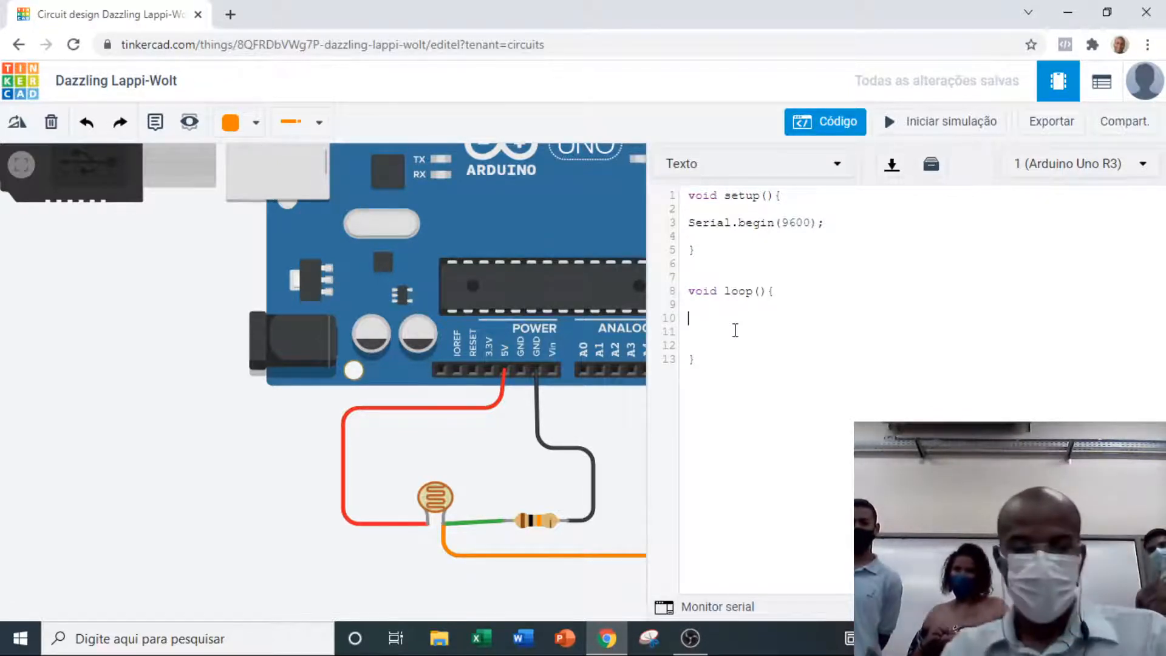
pyautogui.write('Seri')
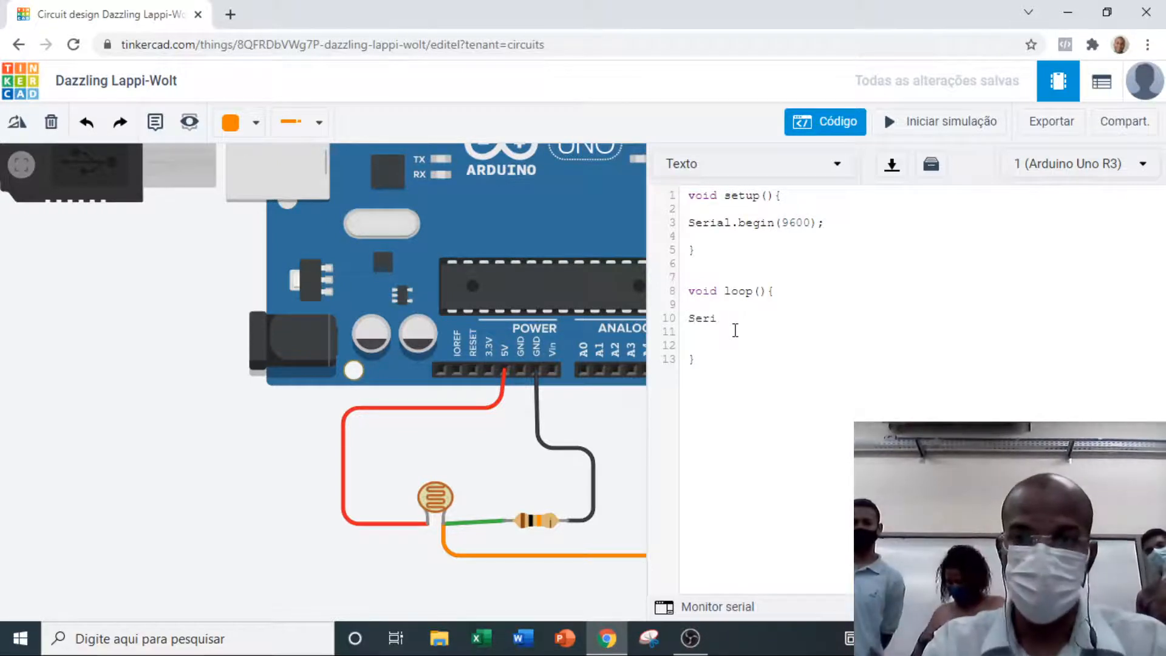
pyautogui.write('al.rpin')
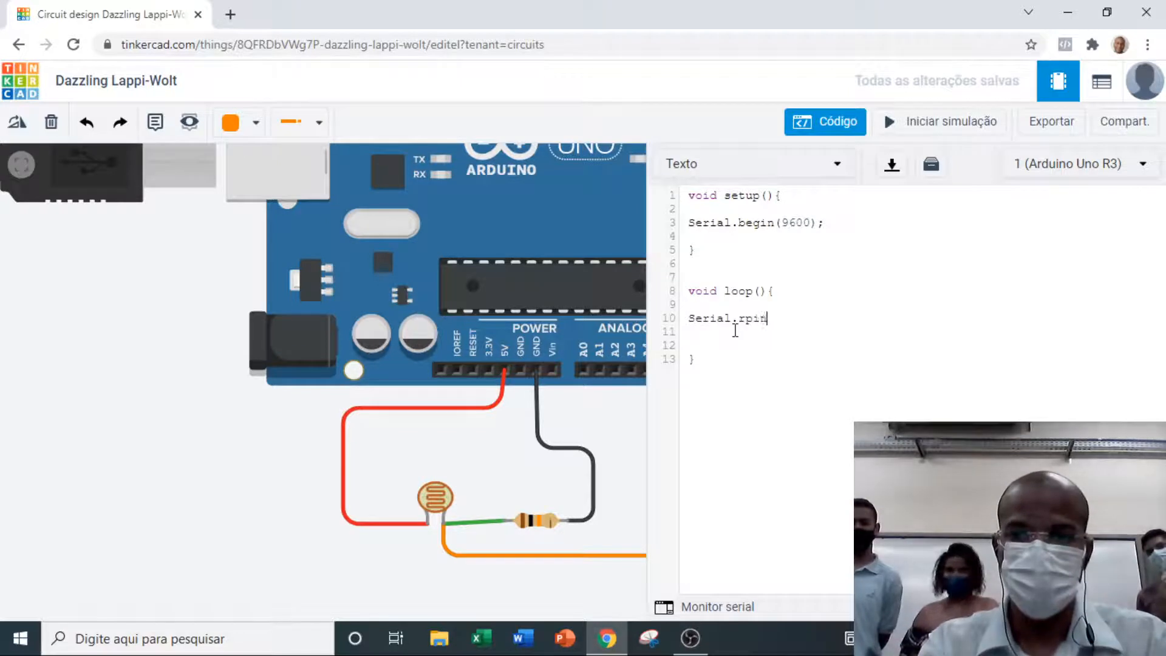
pyautogui.press('BackSpace')
pyautogui.press('BackSpace')
pyautogui.press('BackSpace')
pyautogui.write('p')
pyautogui.press('BackSpace')
pyautogui.press('BackSpace')
pyautogui.write('prin')
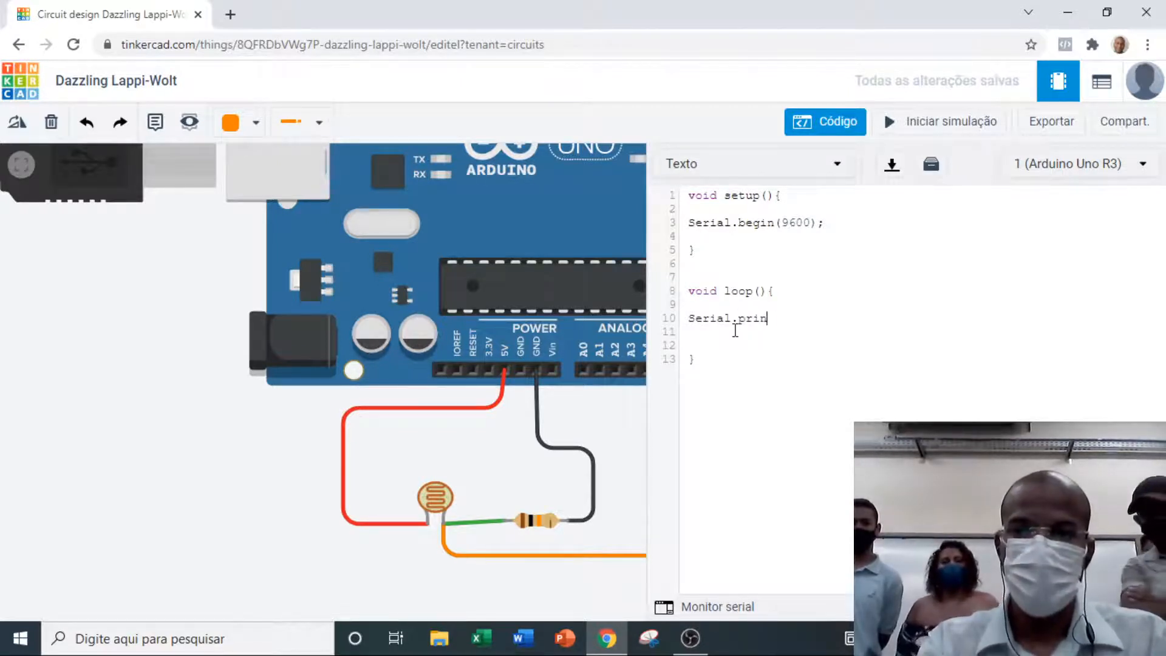
pyautogui.write('tln')
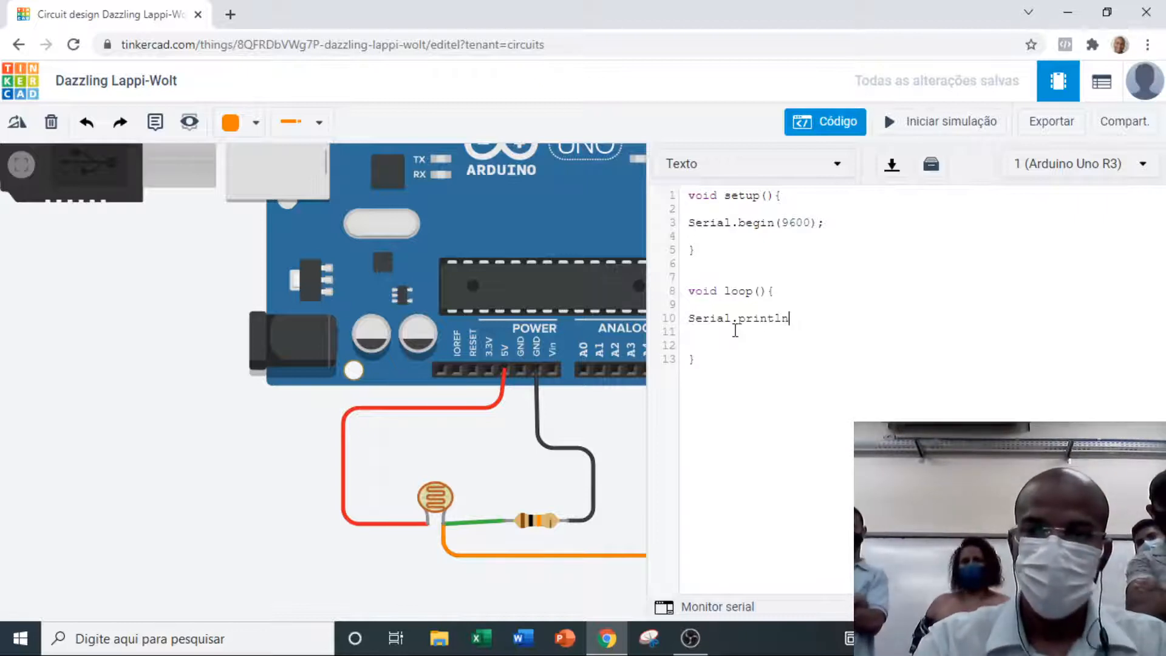
pyautogui.write('(')
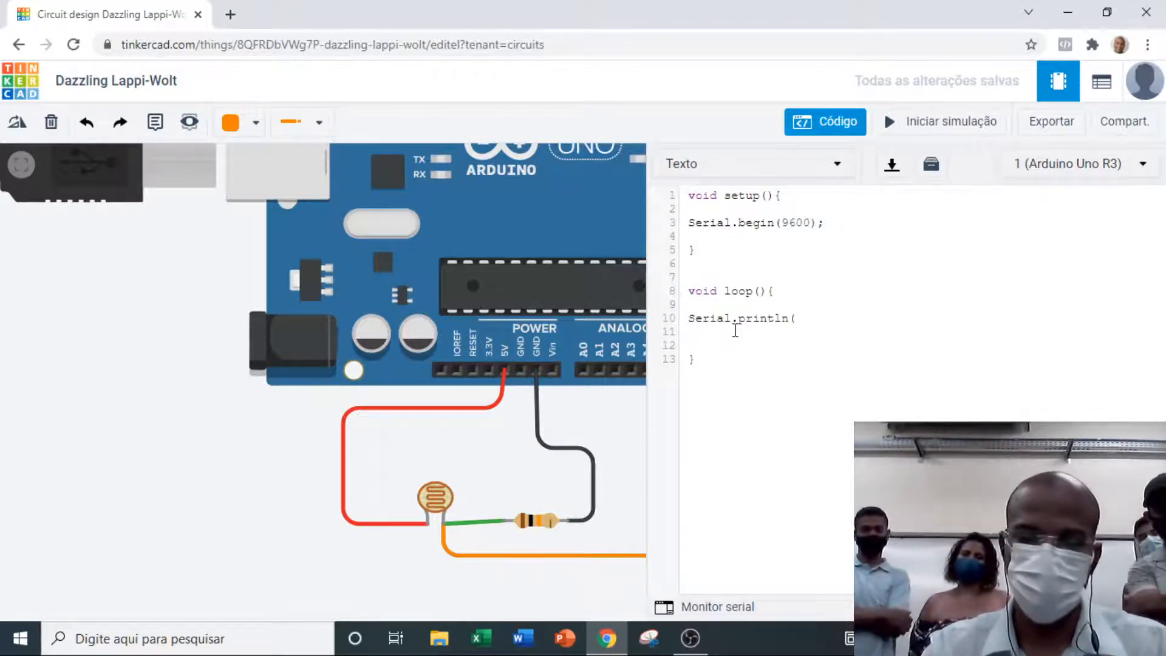
pyautogui.write('analogRead')
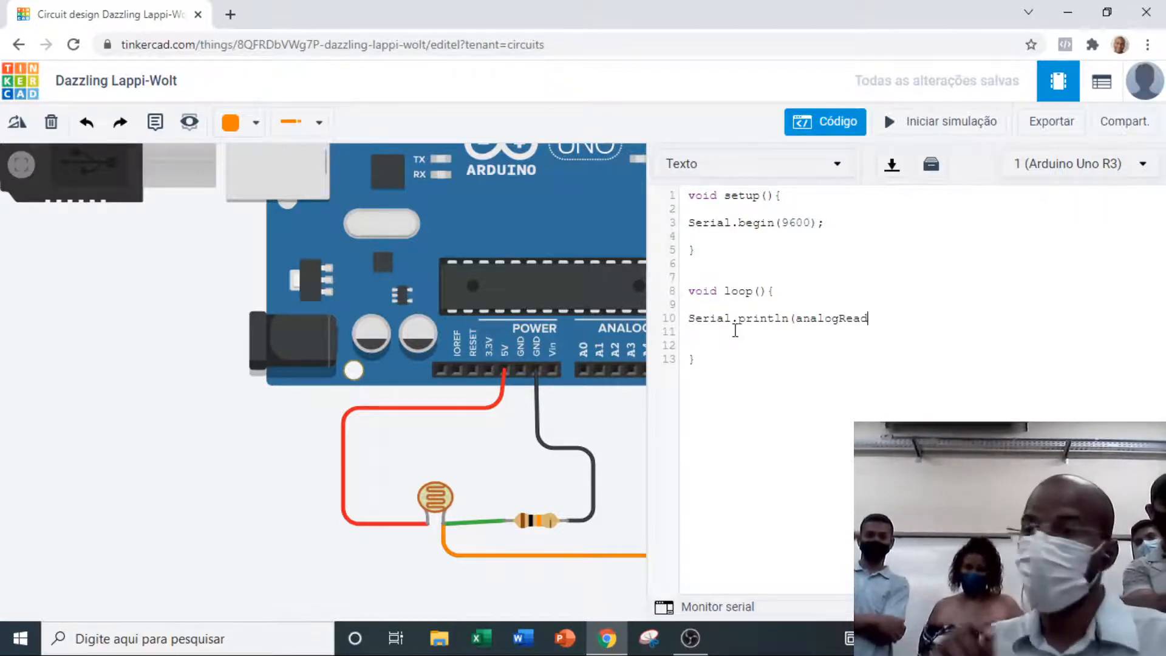
pyautogui.write('(')
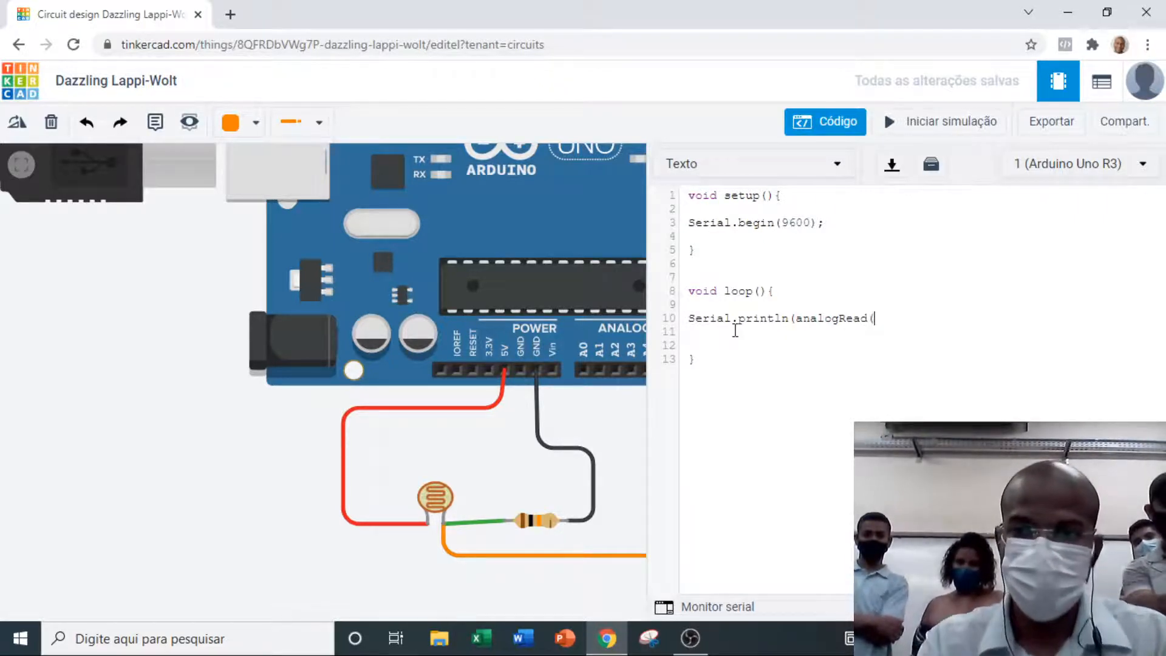
pyautogui.write('A')
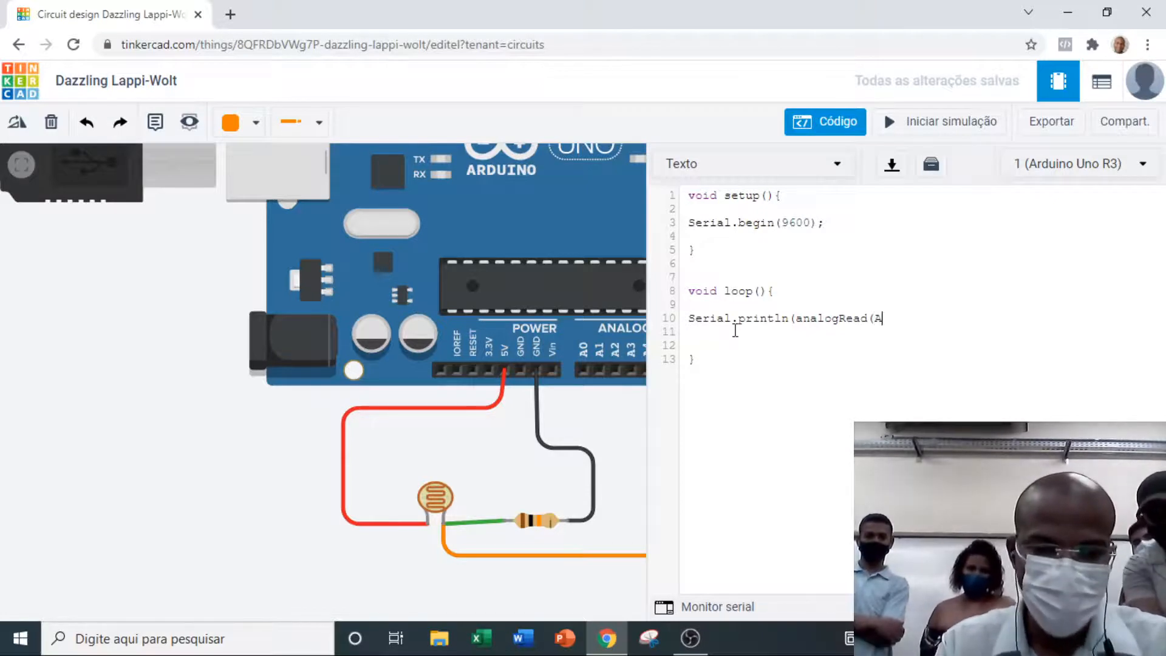
pyautogui.write('5)')
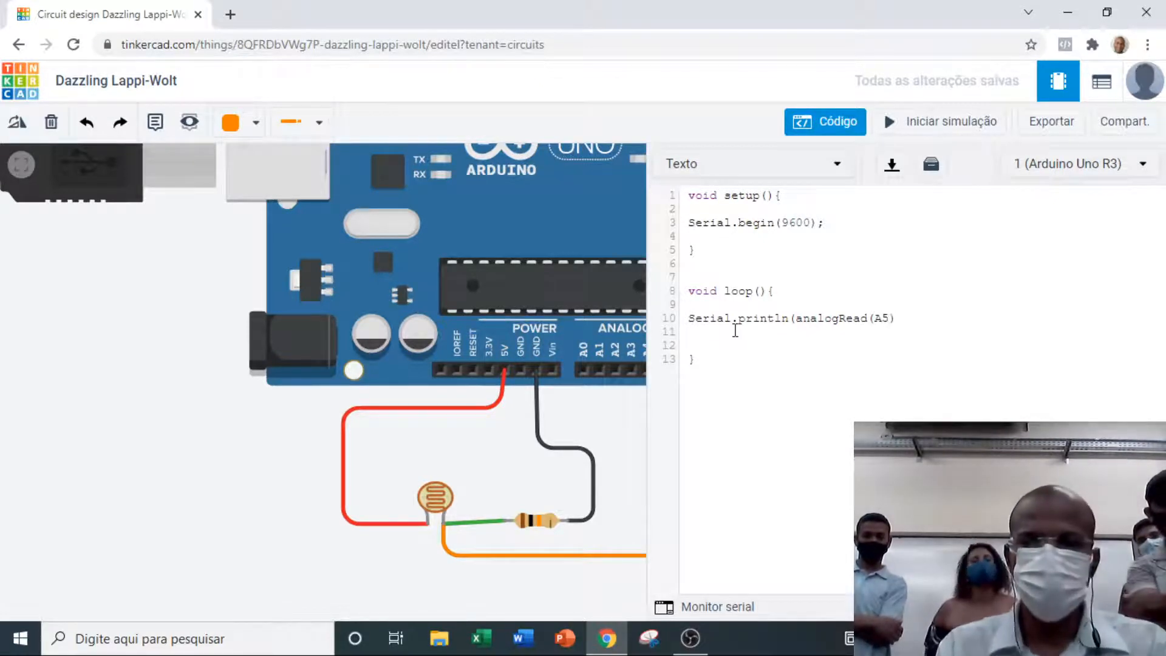
pyautogui.write(')')
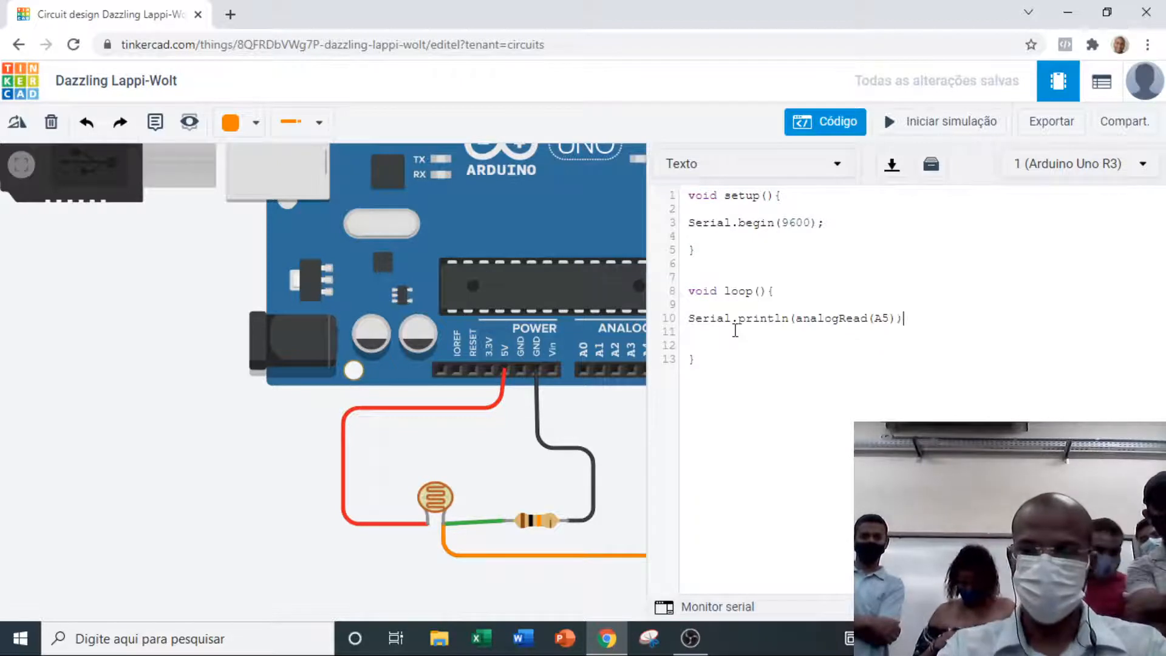
pyautogui.write(';')
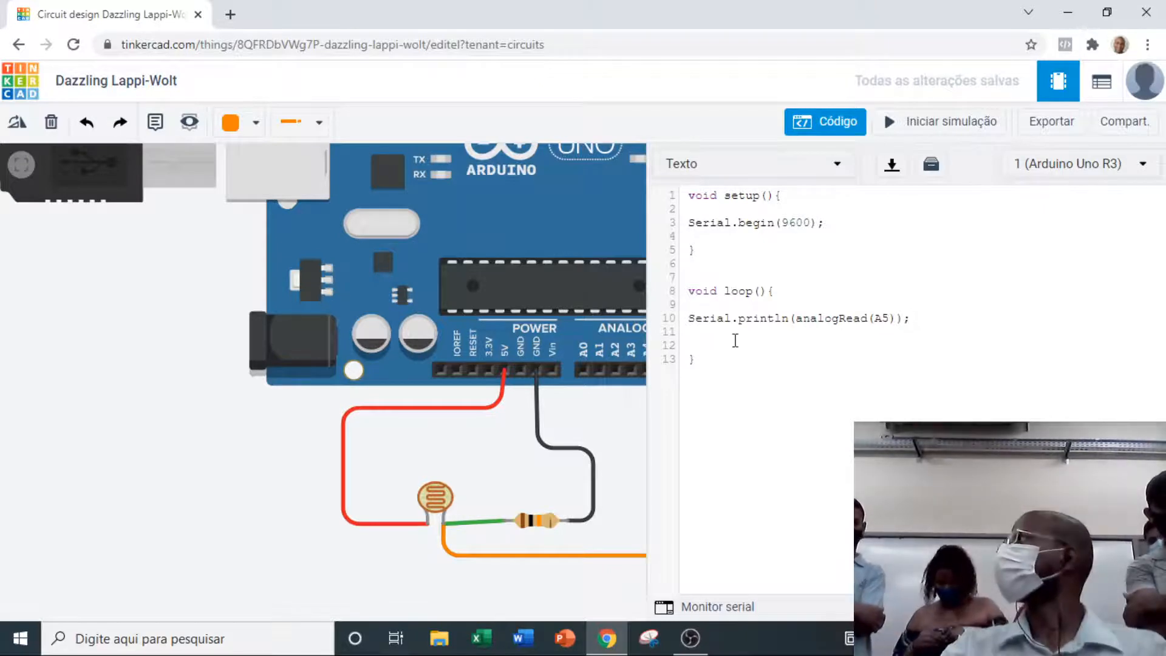
# Step: Simulate the circuit with the serial monitor open, sweep the photoresistor's light from minimum to maximum and back, and stop the simulation
pyautogui.click(917, 127)
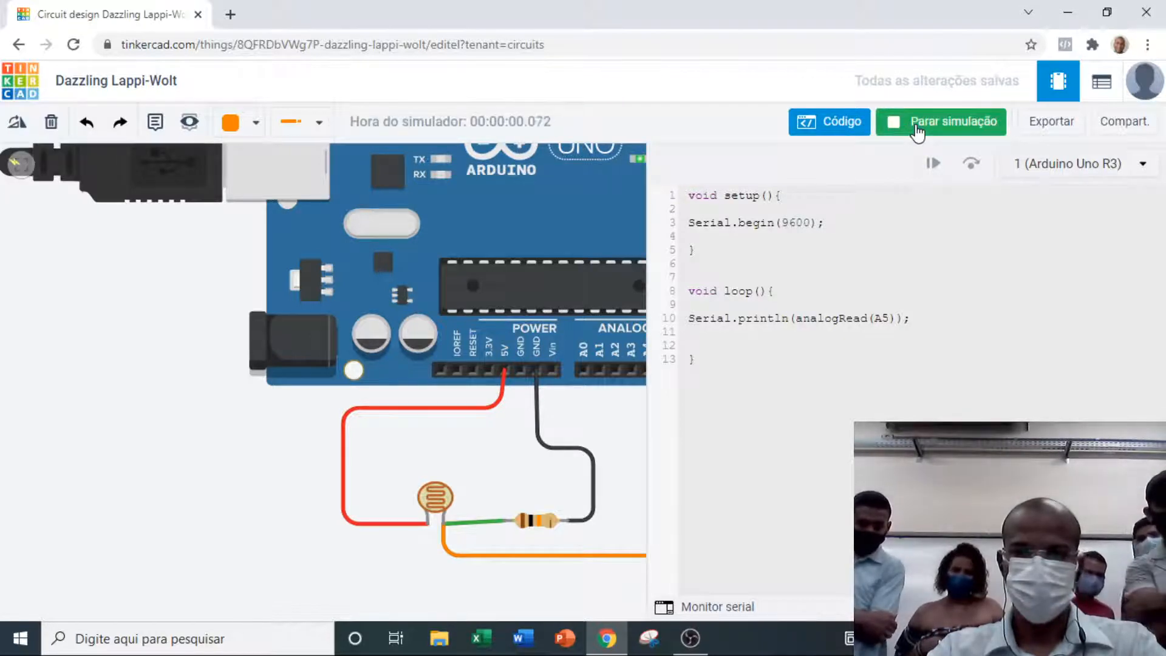
pyautogui.click(701, 609)
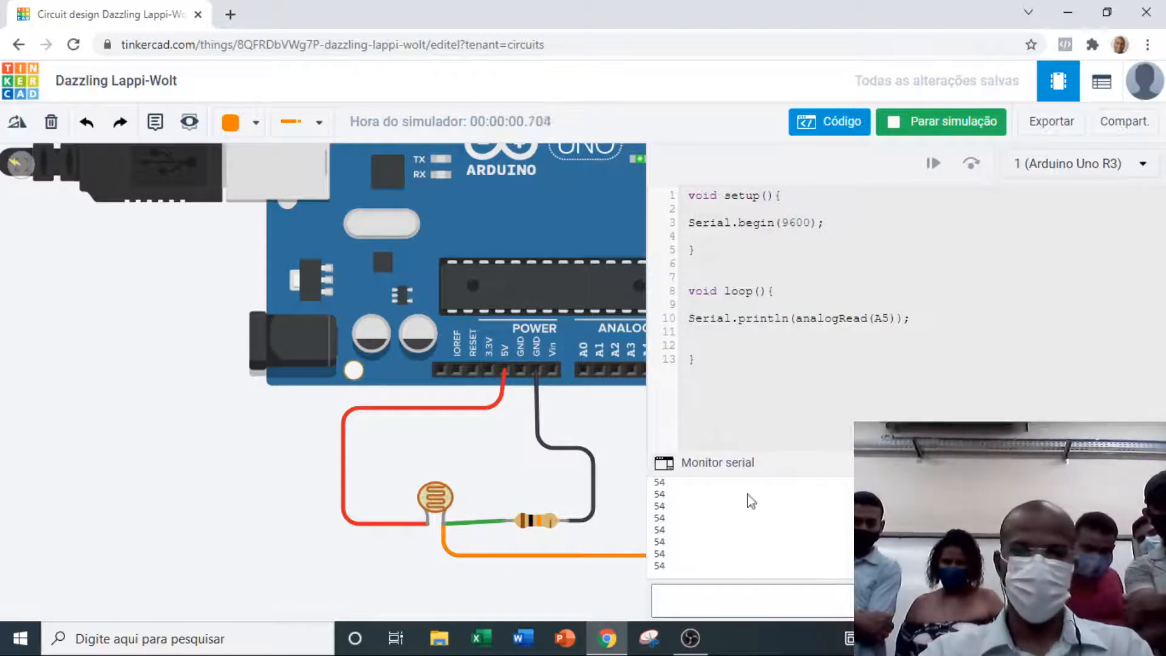
pyautogui.click(442, 500)
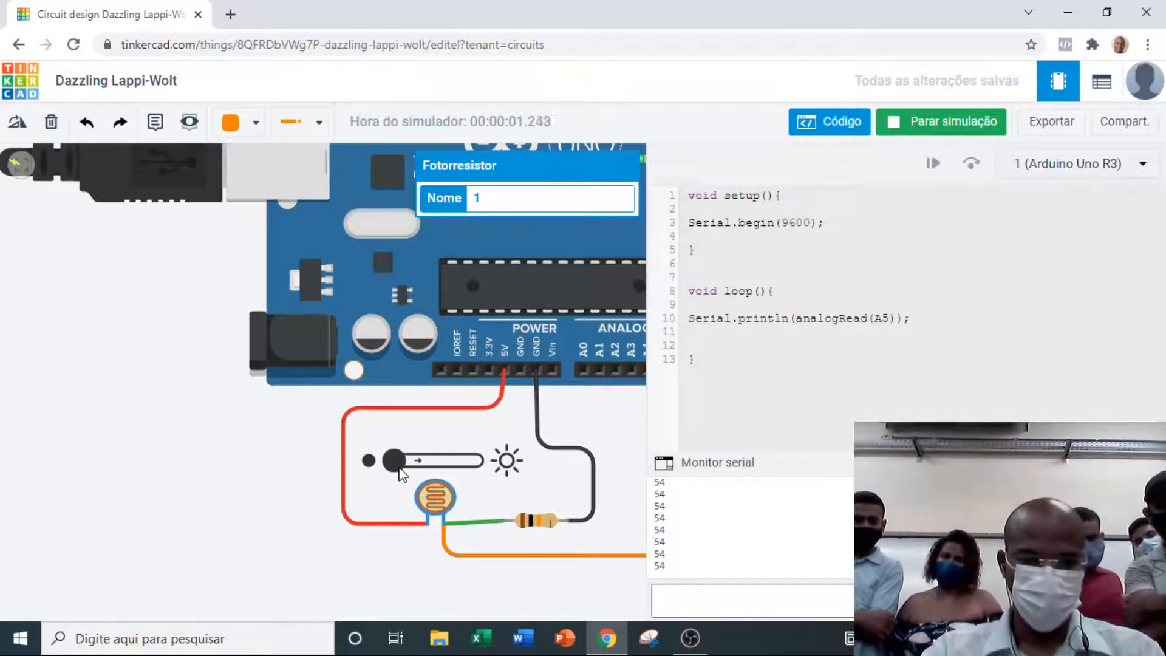
pyautogui.moveTo(399, 465); pyautogui.dragTo(489, 470)
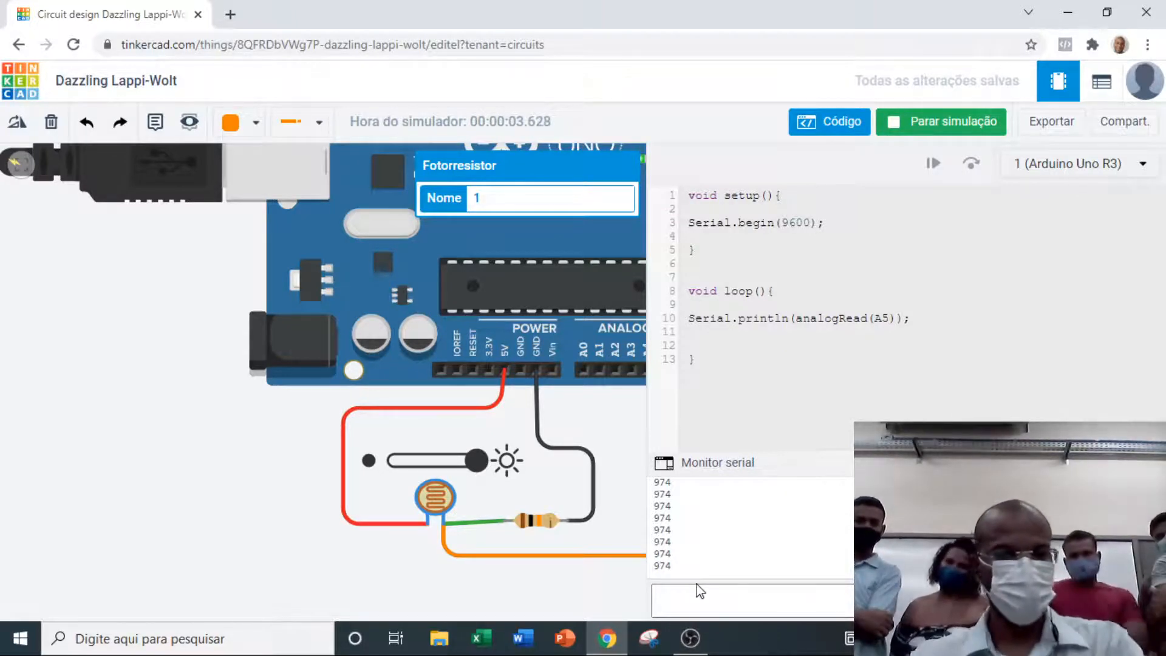
pyautogui.moveTo(480, 462); pyautogui.dragTo(394, 461)
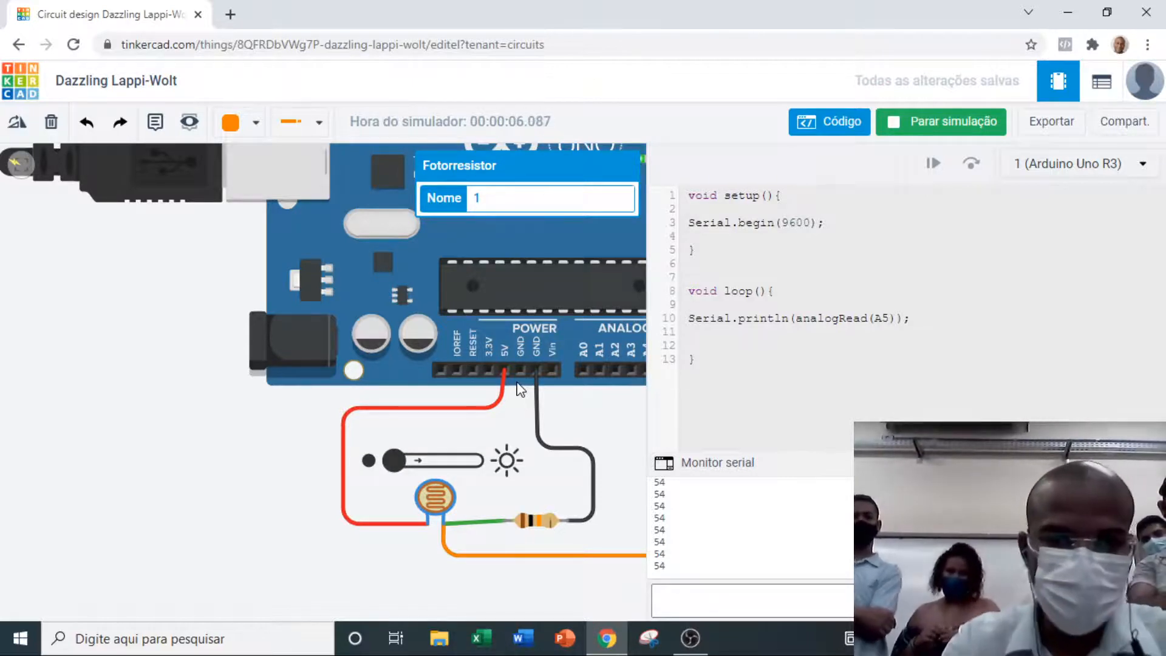
pyautogui.click(512, 402)
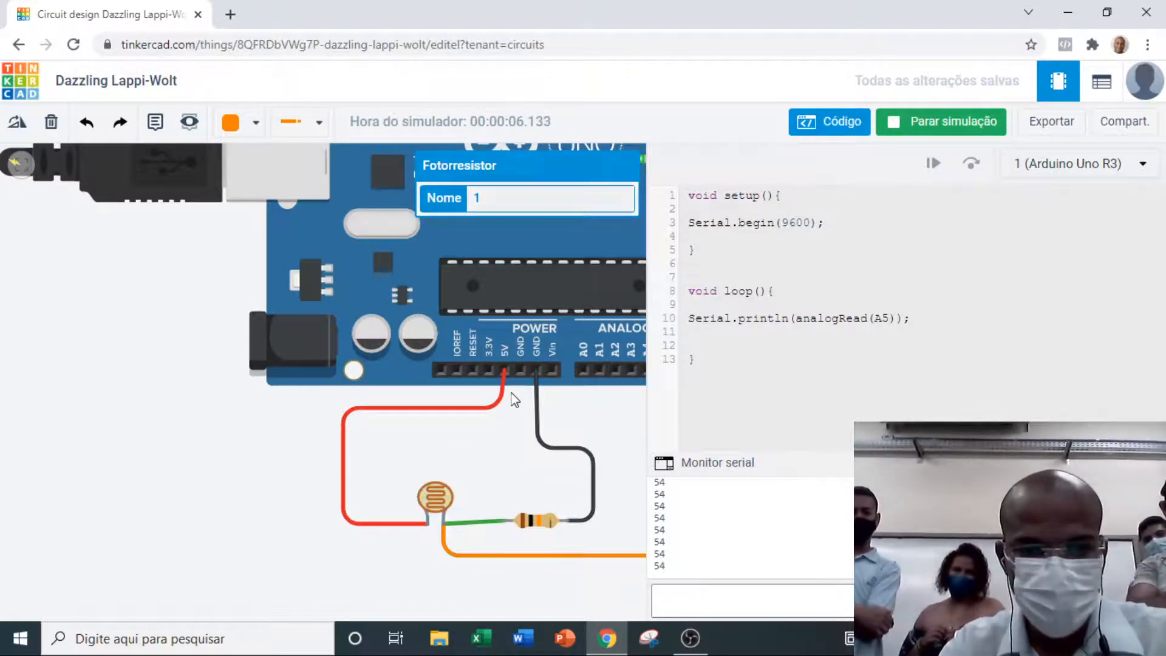
pyautogui.click(991, 124)
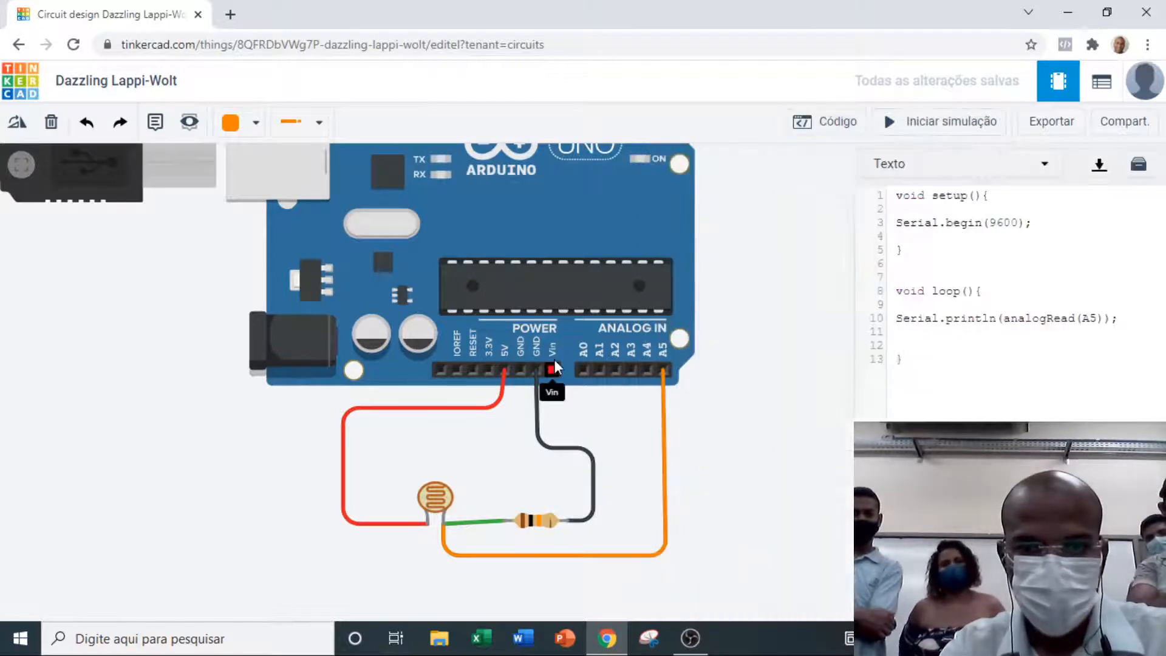
# Step: Move the bend of the black GND wire directly beneath the Arduino slightly down, and deselect the wire
pyautogui.click(537, 383)
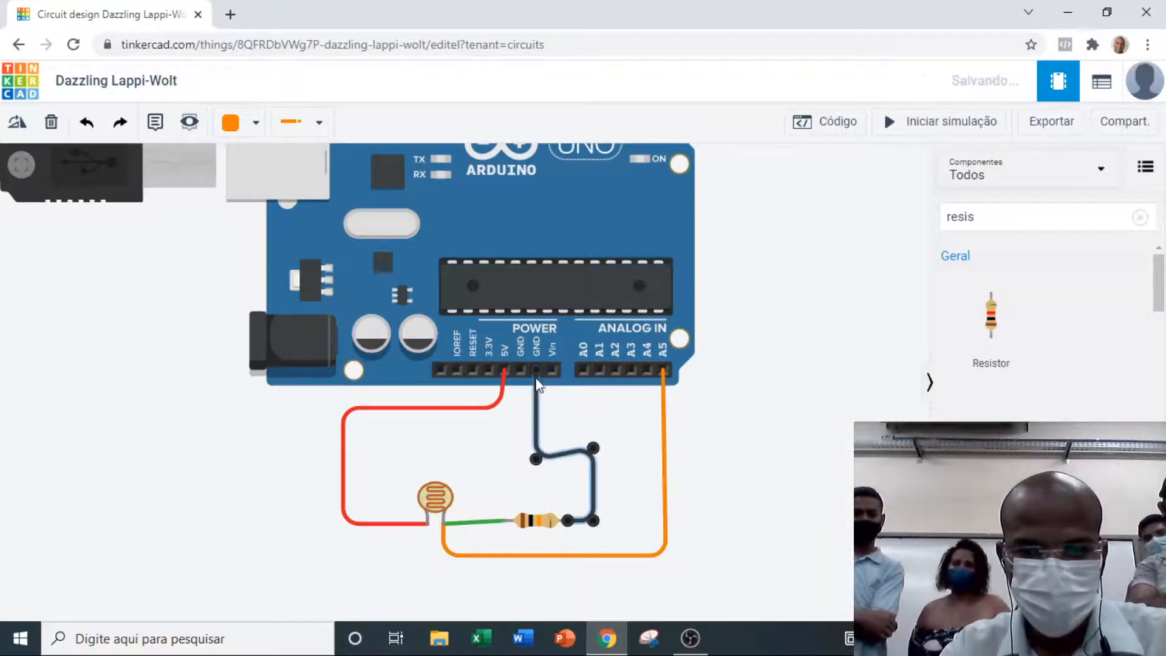
pyautogui.moveTo(538, 382); pyautogui.dragTo(473, 445)
pyautogui.click(474, 445)
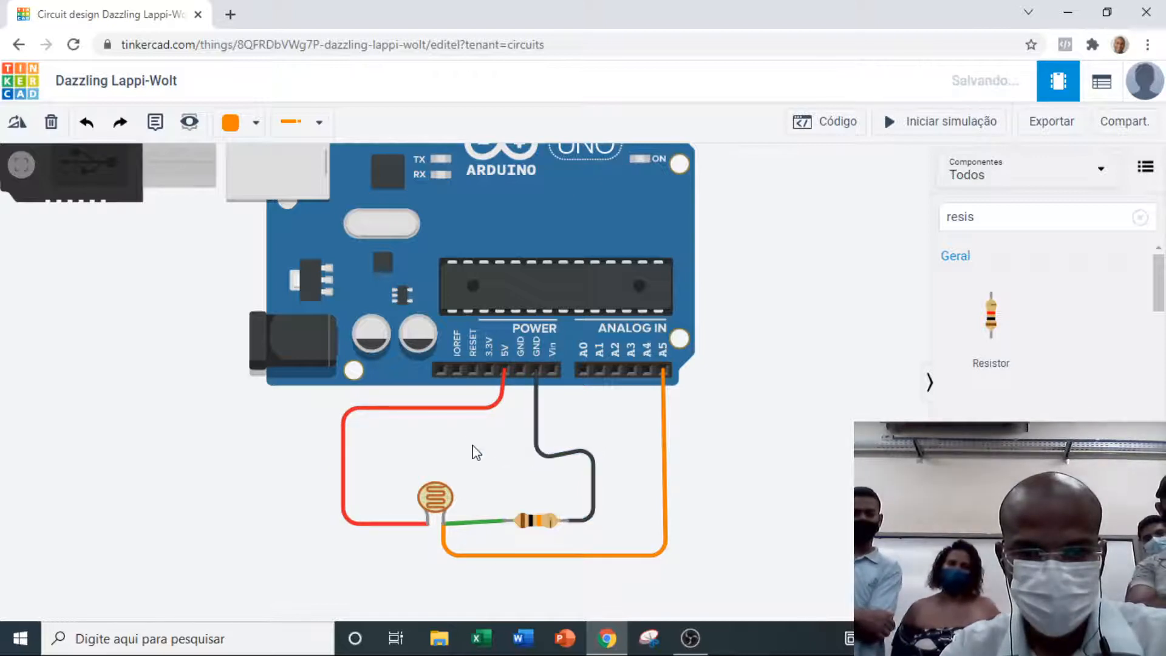
pyautogui.click(535, 369)
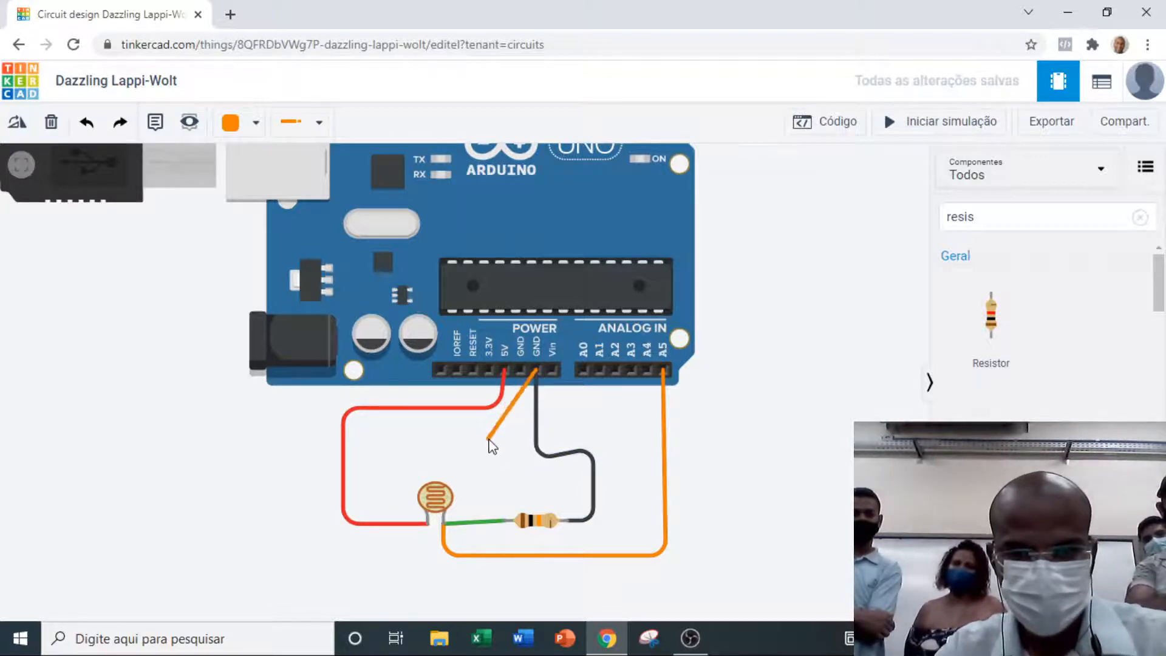
pyautogui.click(493, 436)
pyautogui.click(518, 445)
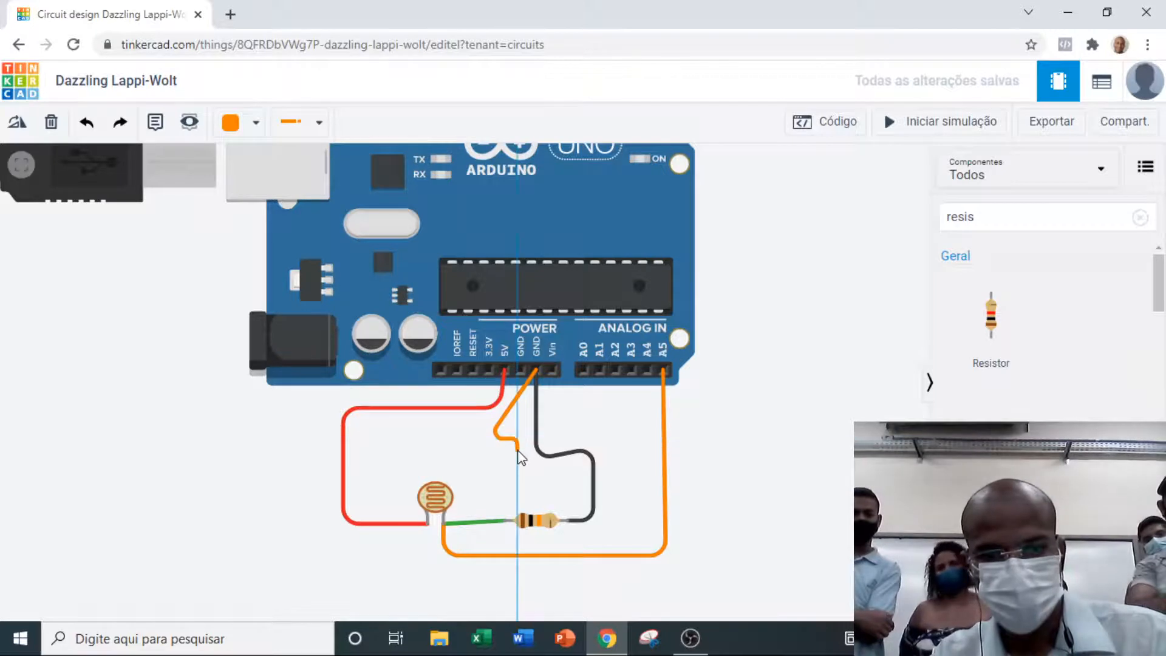
pyautogui.press('Escape')
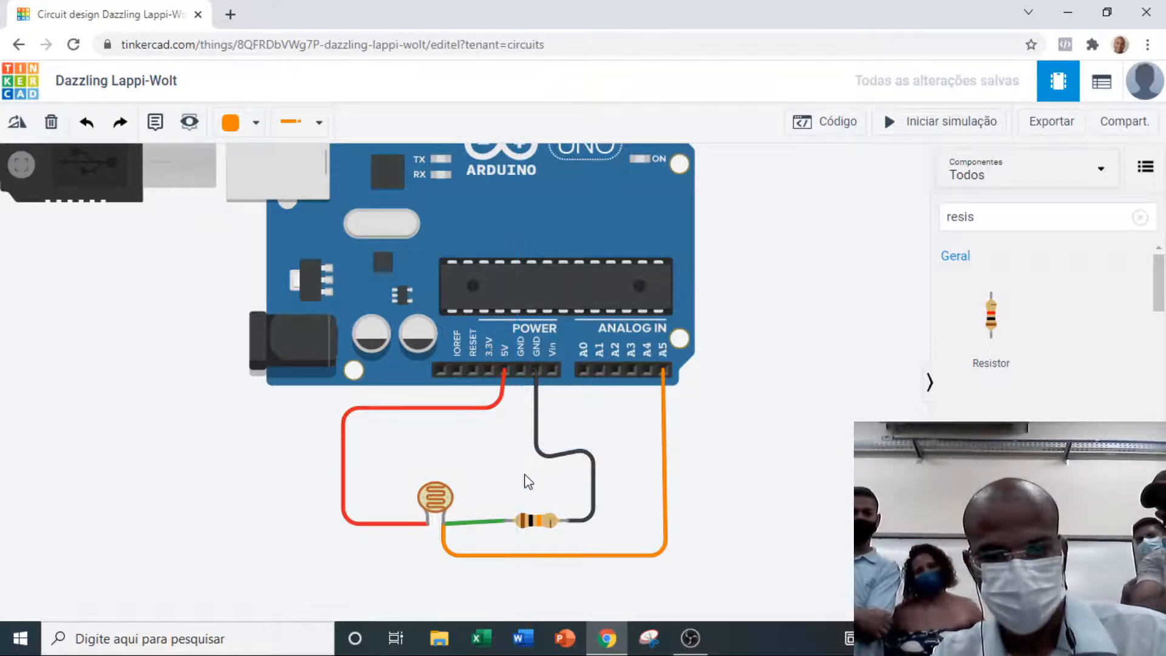
pyautogui.click(536, 385)
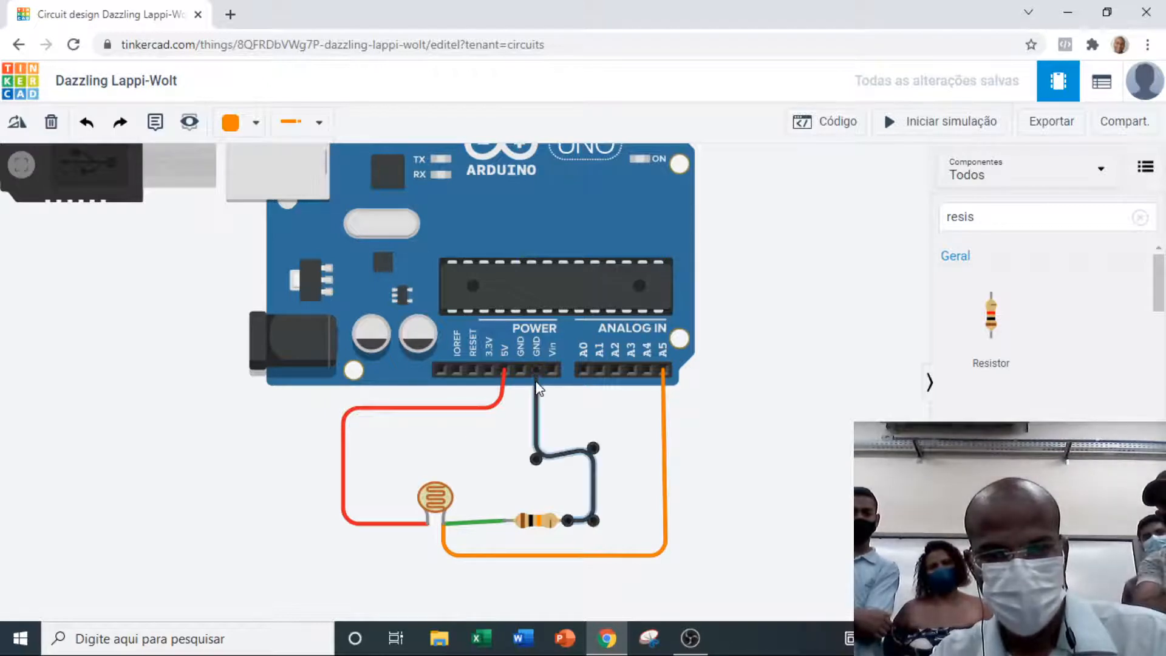
pyautogui.moveTo(537, 371); pyautogui.dragTo(552, 411)
pyautogui.press('Escape')
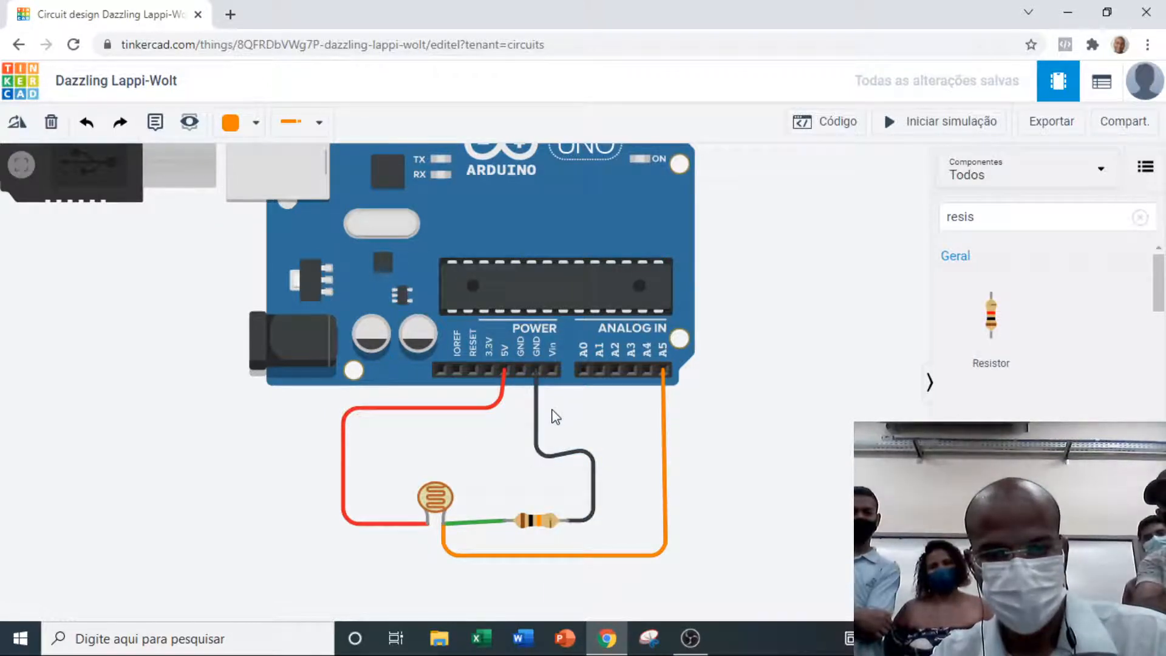
# Step: Delete the black wire between GND and the resistor and the red wire between 5V and the photoresistor
pyautogui.click(540, 380)
pyautogui.press('Delete')
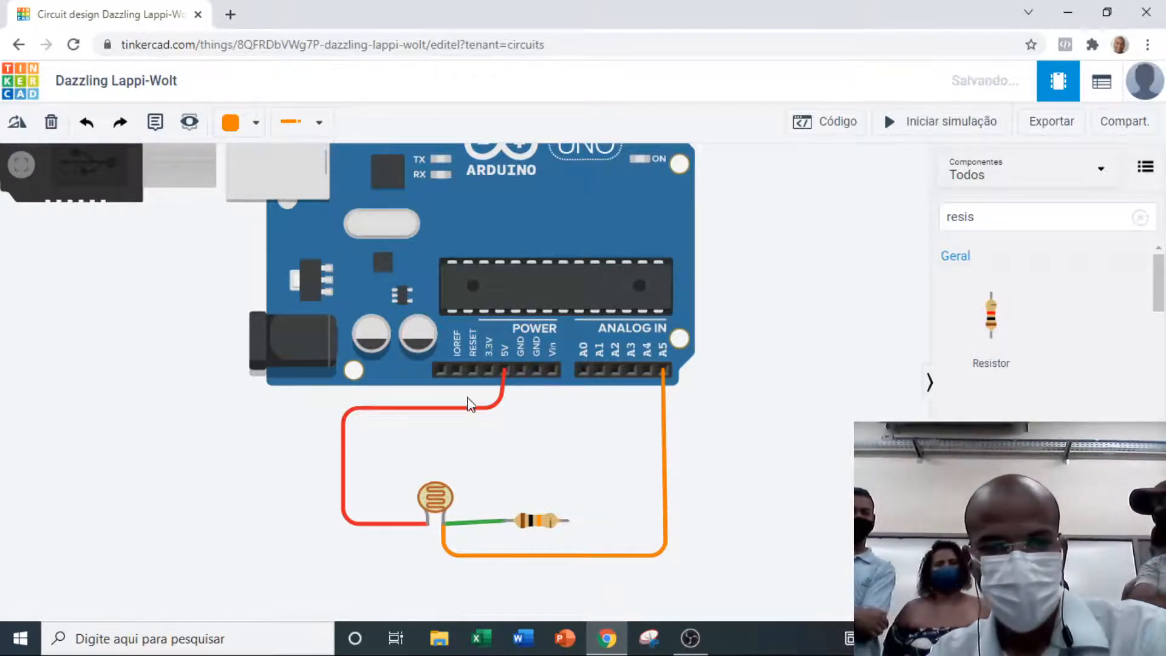
pyautogui.click(497, 408)
pyautogui.press('Delete')
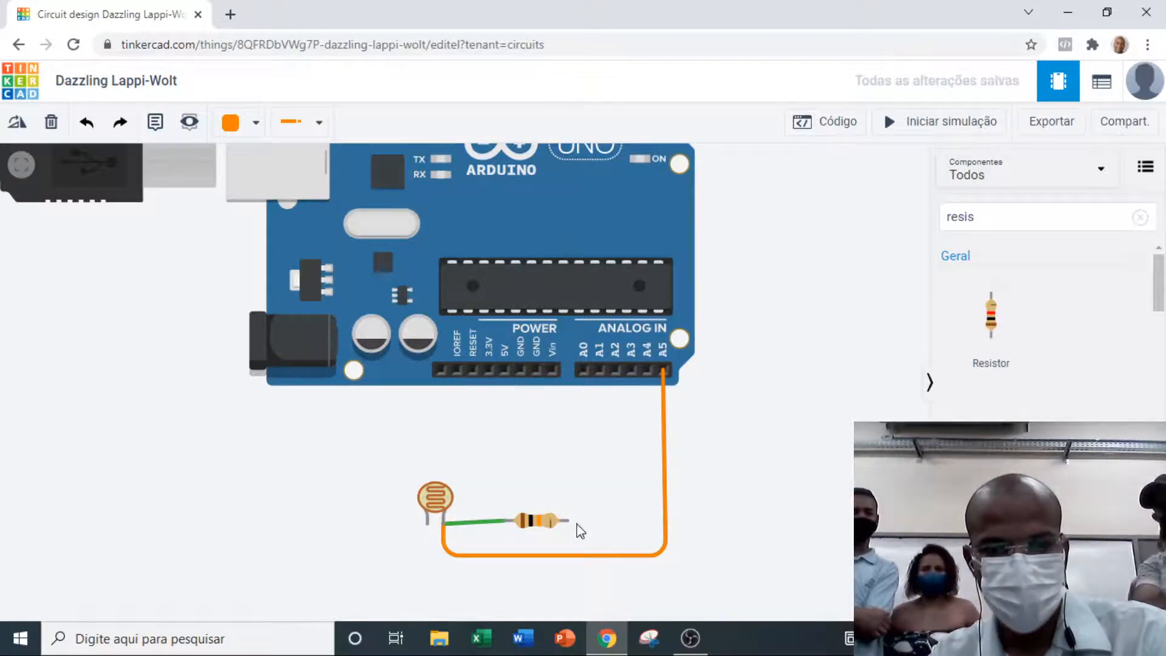
pyautogui.click(567, 519)
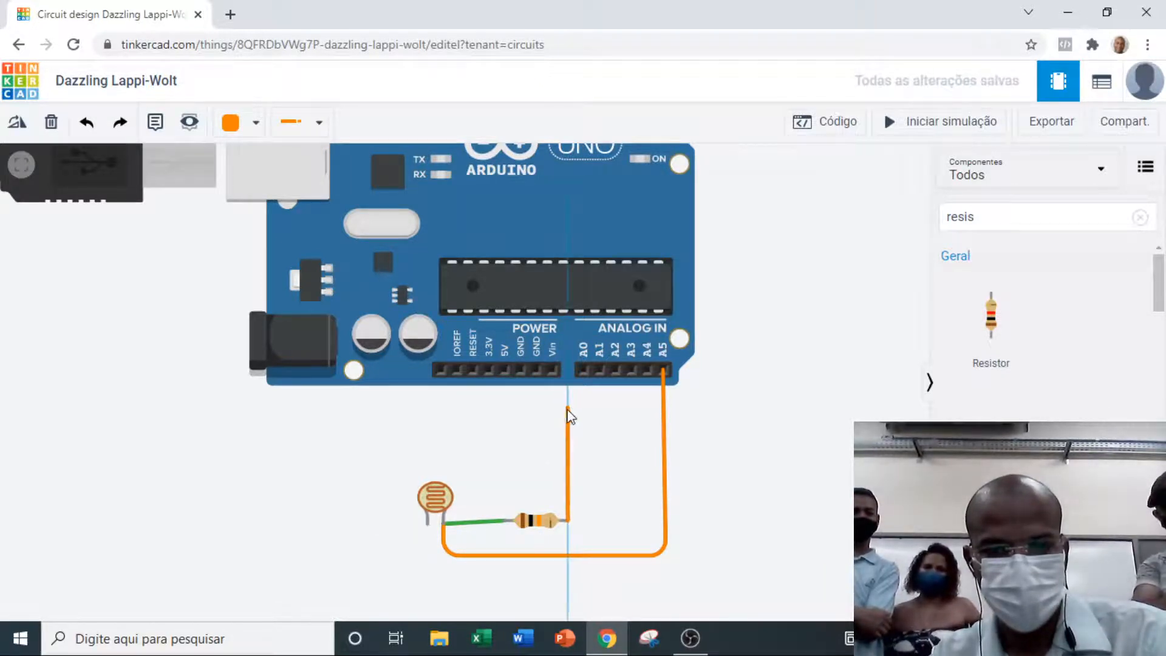
pyautogui.click(569, 411)
pyautogui.click(506, 410)
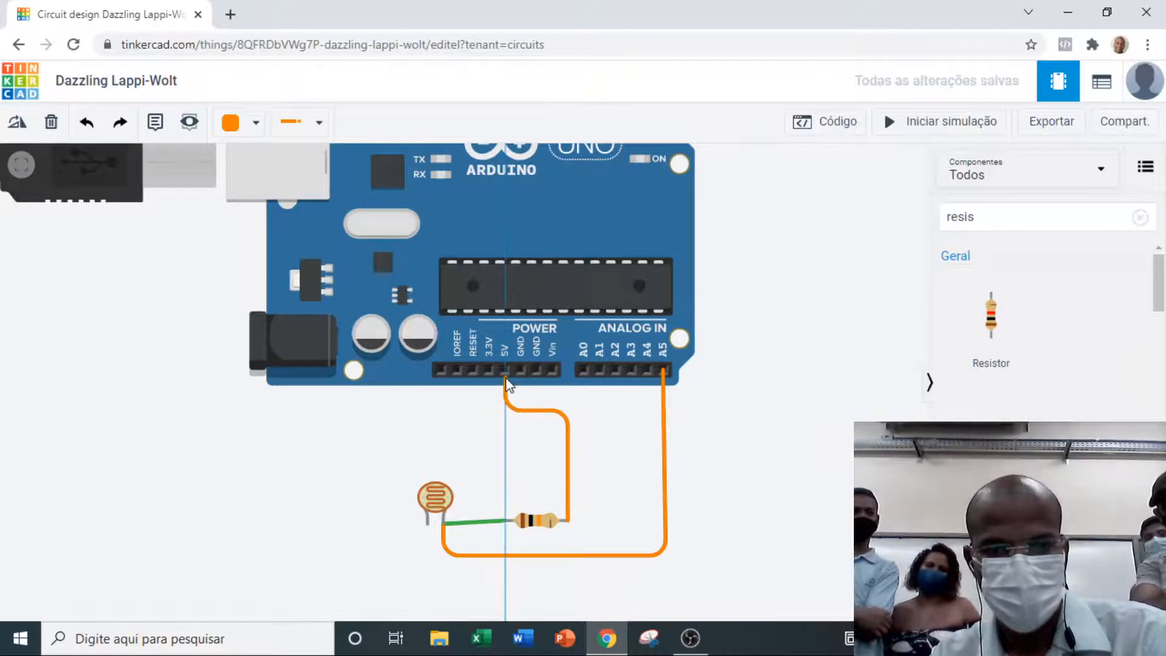
pyautogui.click(506, 371)
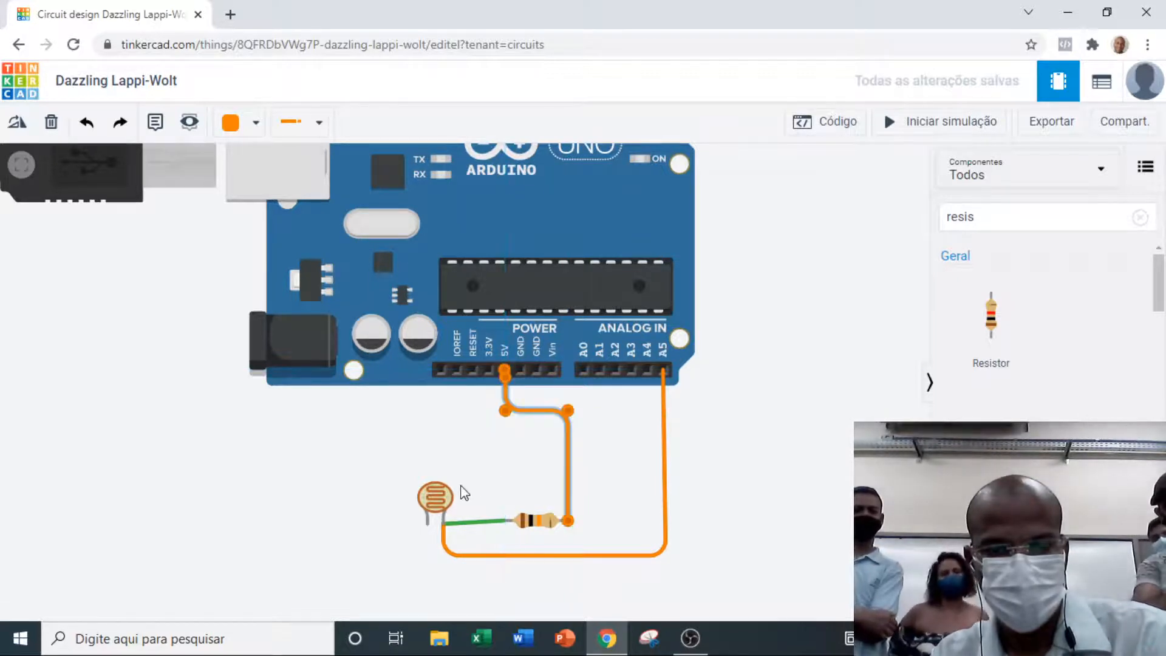
pyautogui.press('Delete')
# Step: Wire the resistor's free end to the Arduino's 5V pin with two right-angle bends
pyautogui.click(568, 521)
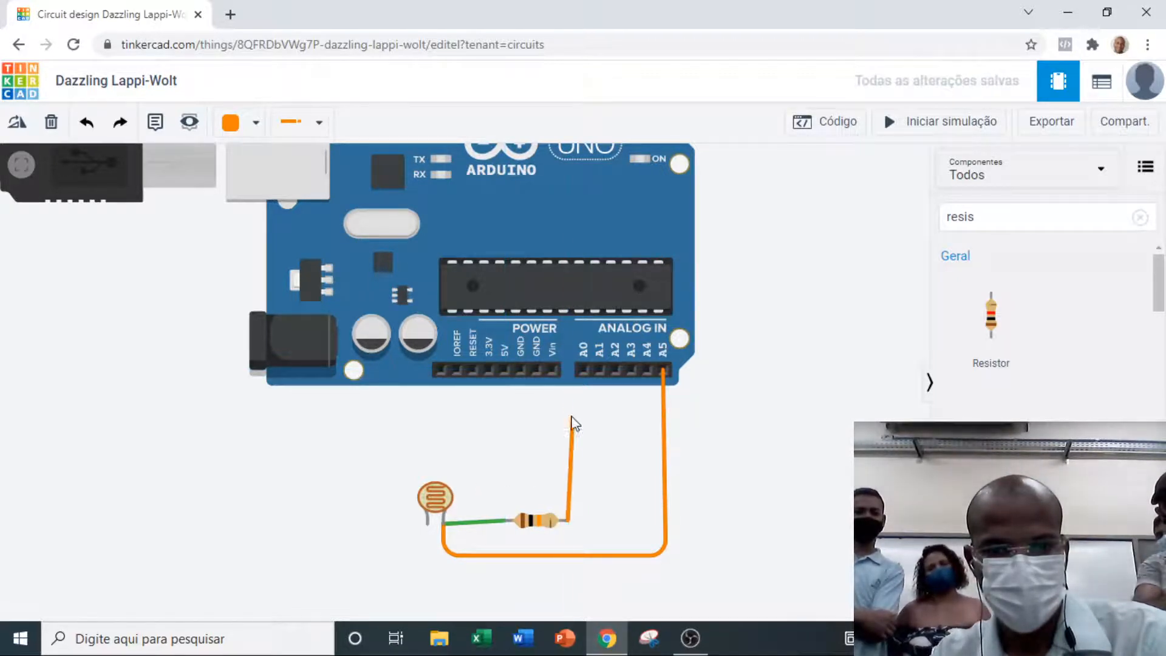
pyautogui.click(569, 409)
pyautogui.click(504, 407)
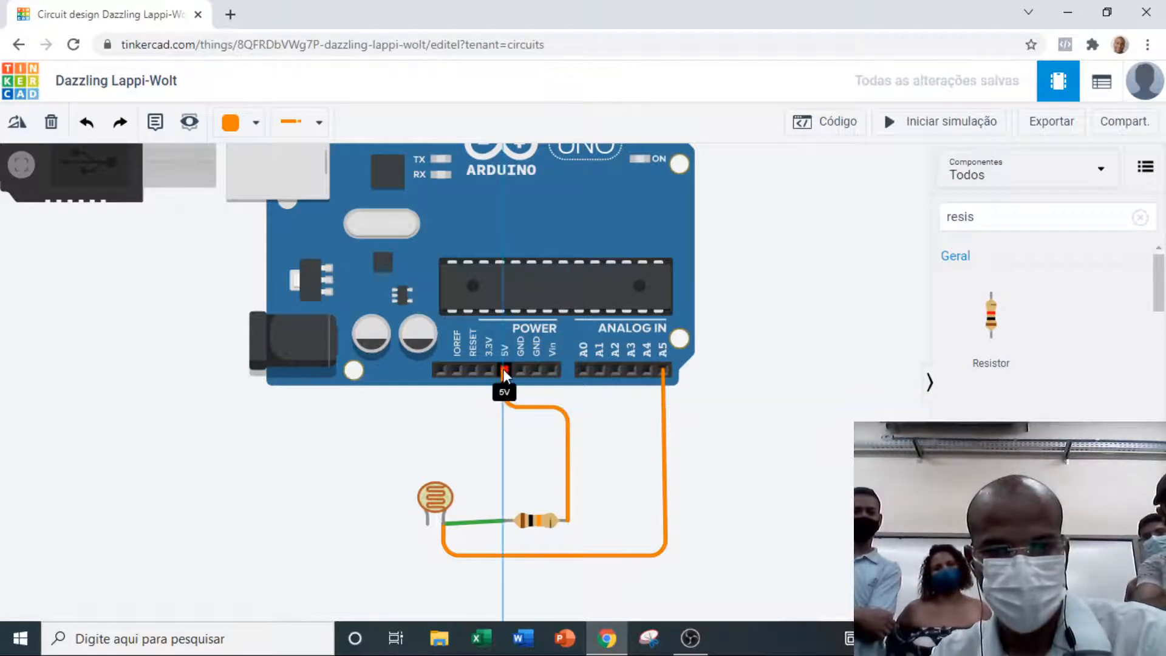
pyautogui.click(503, 370)
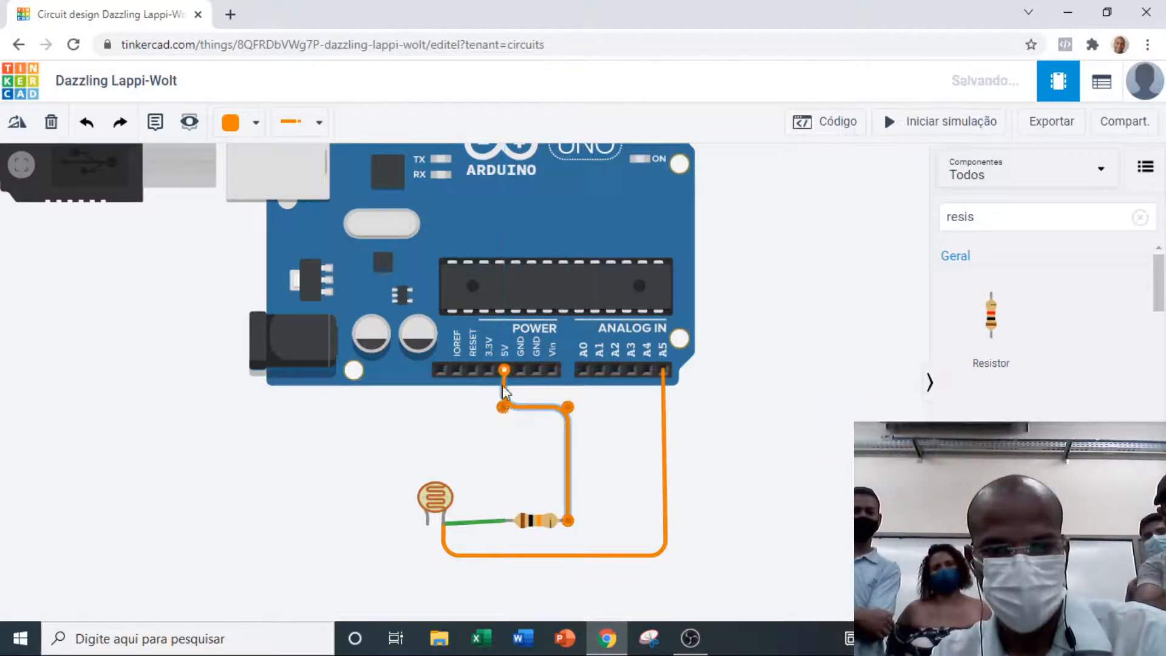
# Step: Wire the photoresistor's free leg to the Arduino's GND pin next to Vin, routing the wire around the photoresistor
pyautogui.click(431, 524)
pyautogui.click(383, 524)
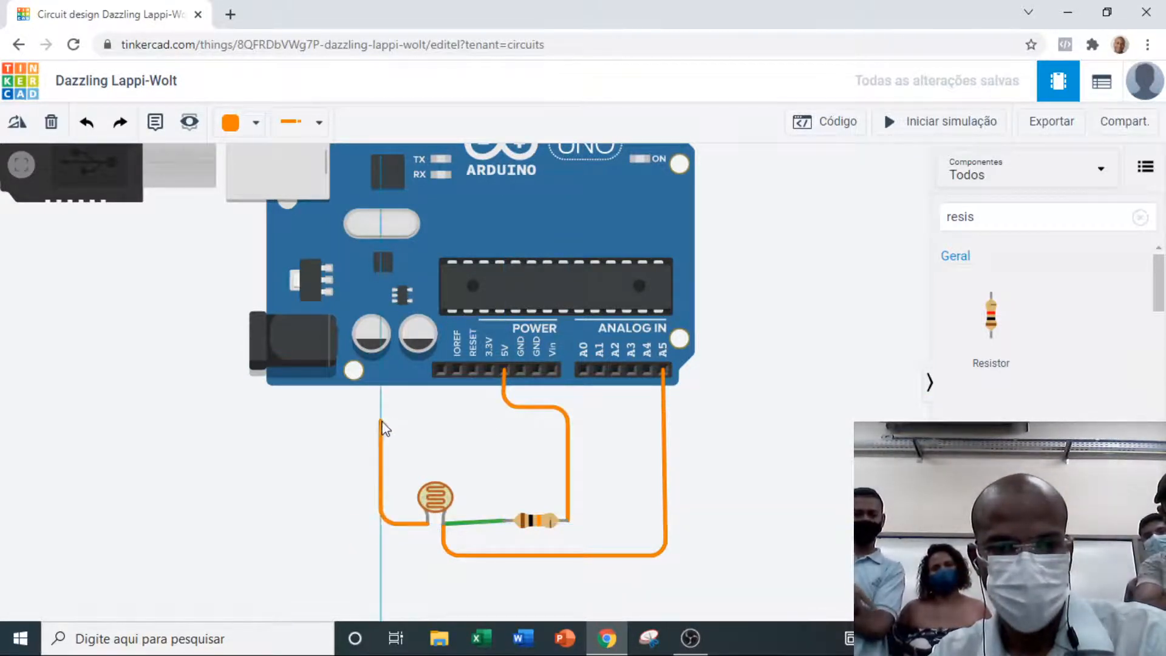
pyautogui.click(386, 430)
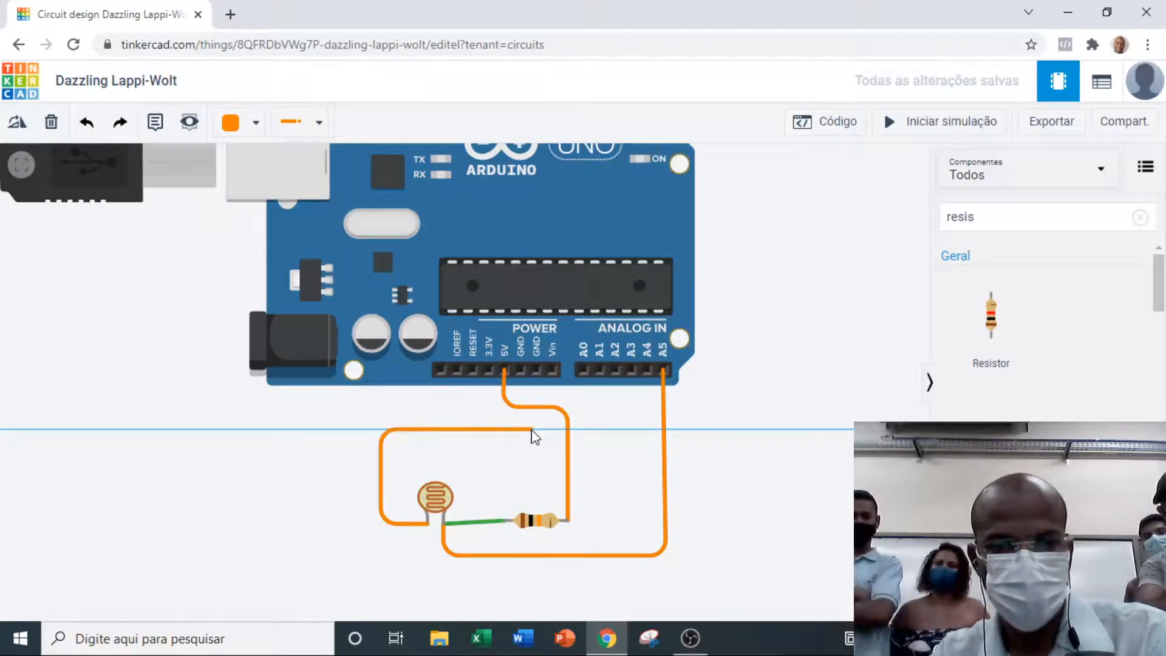
pyautogui.click(533, 429)
pyautogui.click(534, 370)
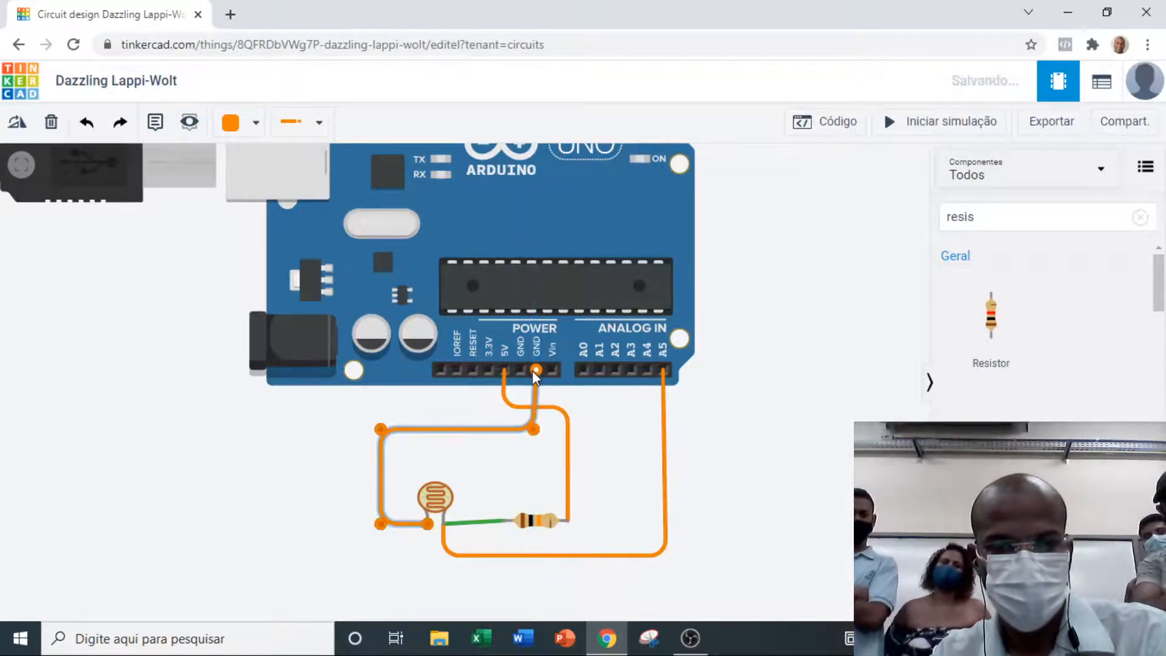
# Step: Colour the photoresistor's GND wire black (Preto) and the resistor's 5V wire red (Vermelho)
pyautogui.click(256, 122)
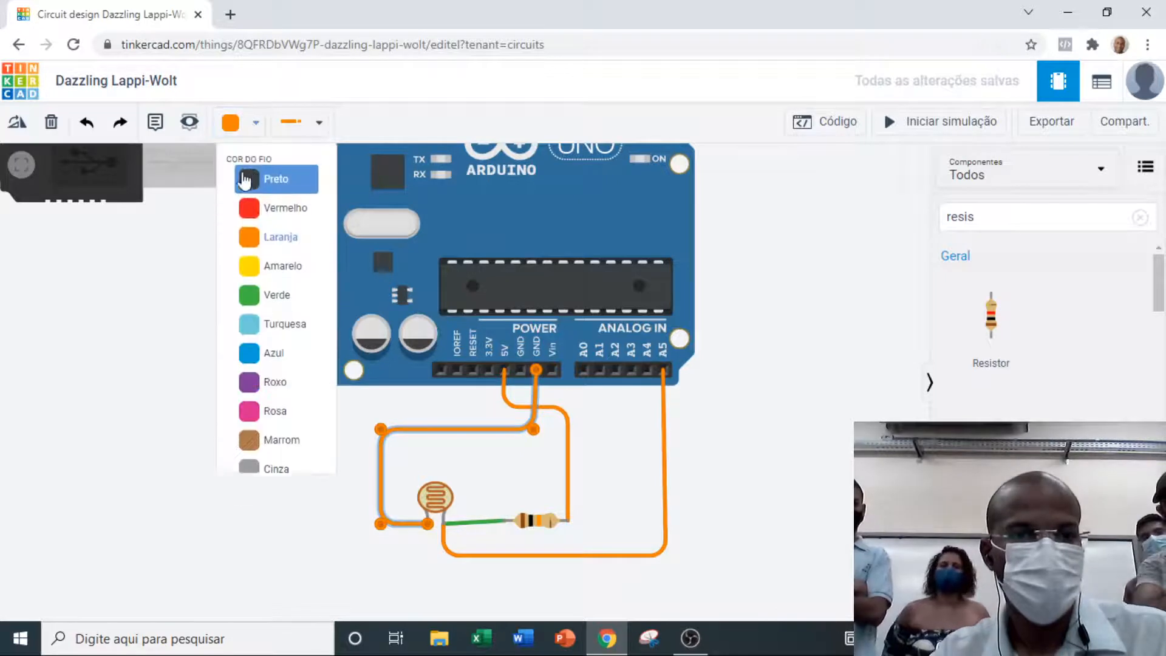
pyautogui.click(261, 189)
pyautogui.click(567, 462)
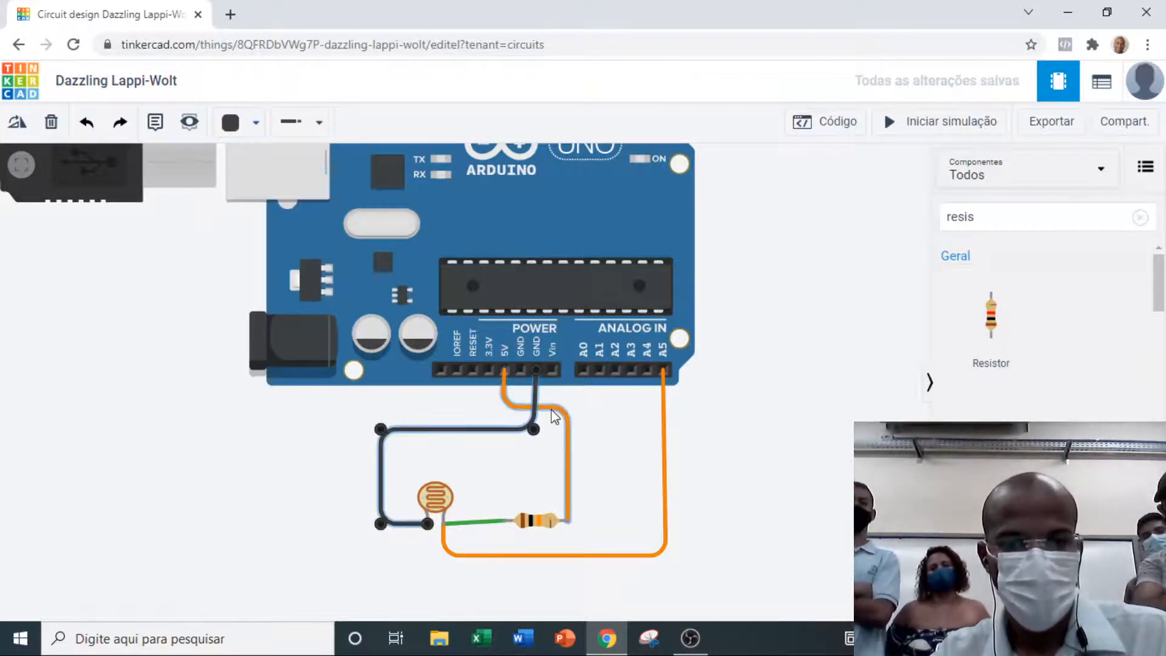
pyautogui.click(256, 122)
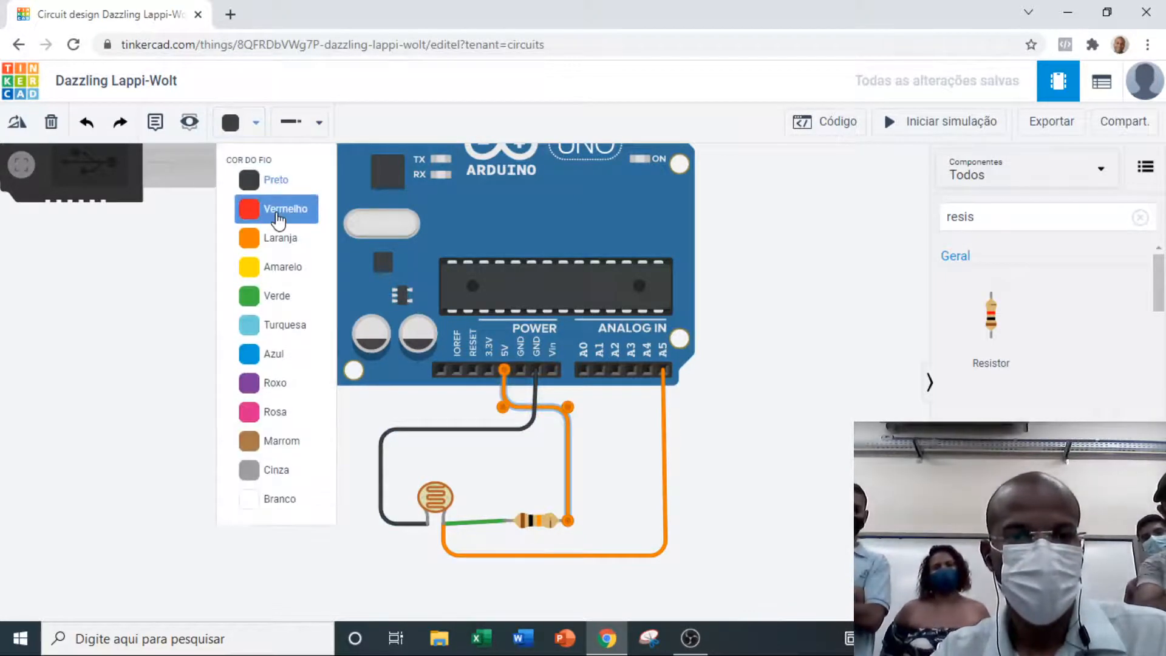
pyautogui.click(276, 207)
# Step: Simulate the circuit with the serial monitor shown, raise the photoresistor's light to maximum, then stop the simulation and hide the code
pyautogui.click(920, 124)
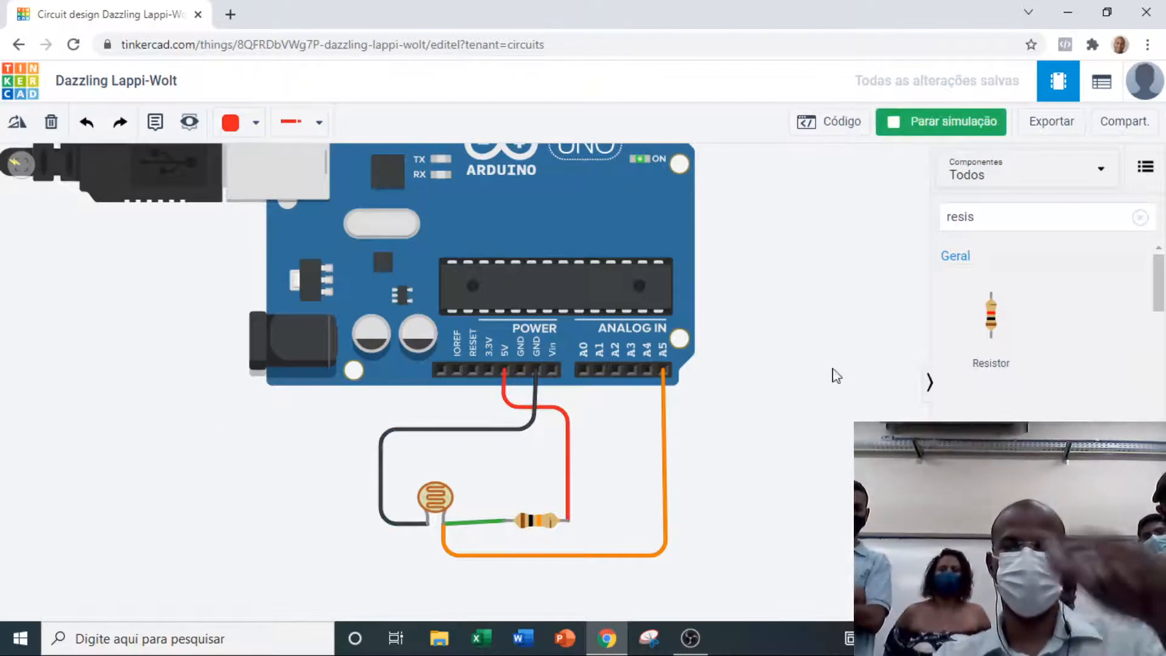
pyautogui.click(837, 125)
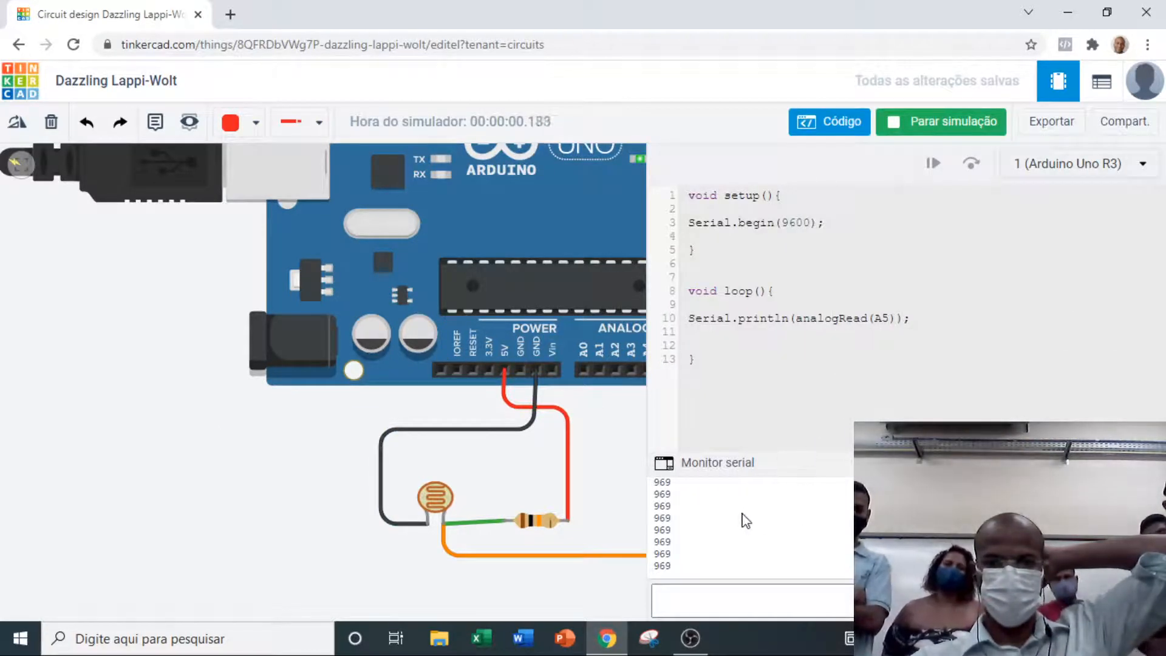
pyautogui.click(436, 499)
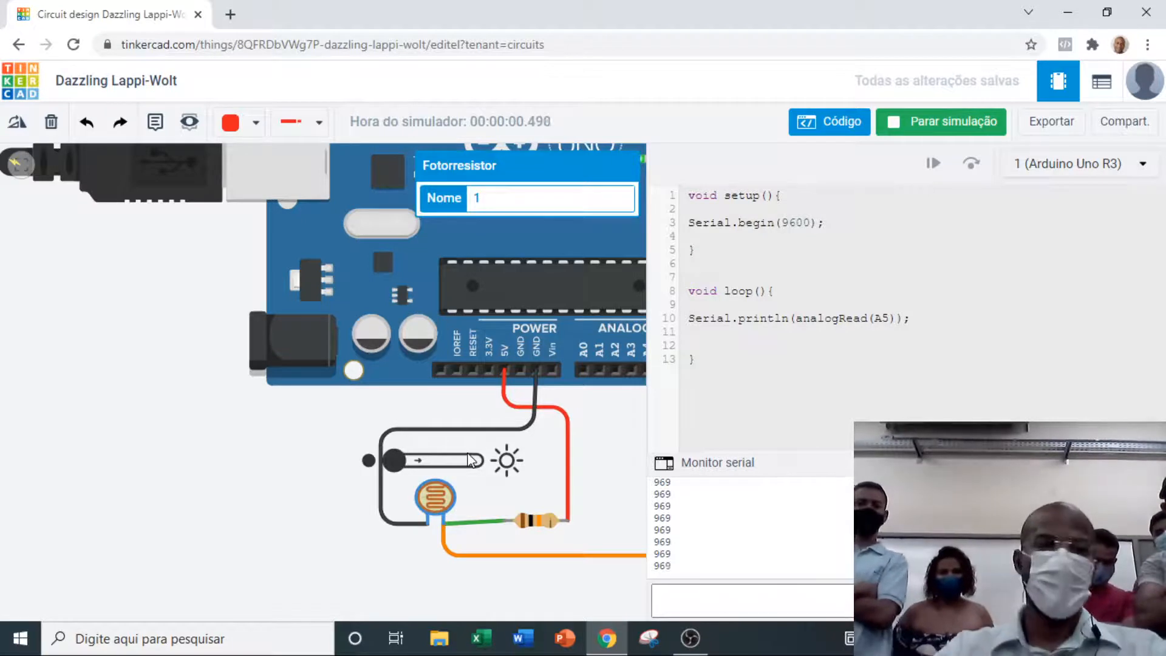
pyautogui.moveTo(452, 469); pyautogui.dragTo(486, 472)
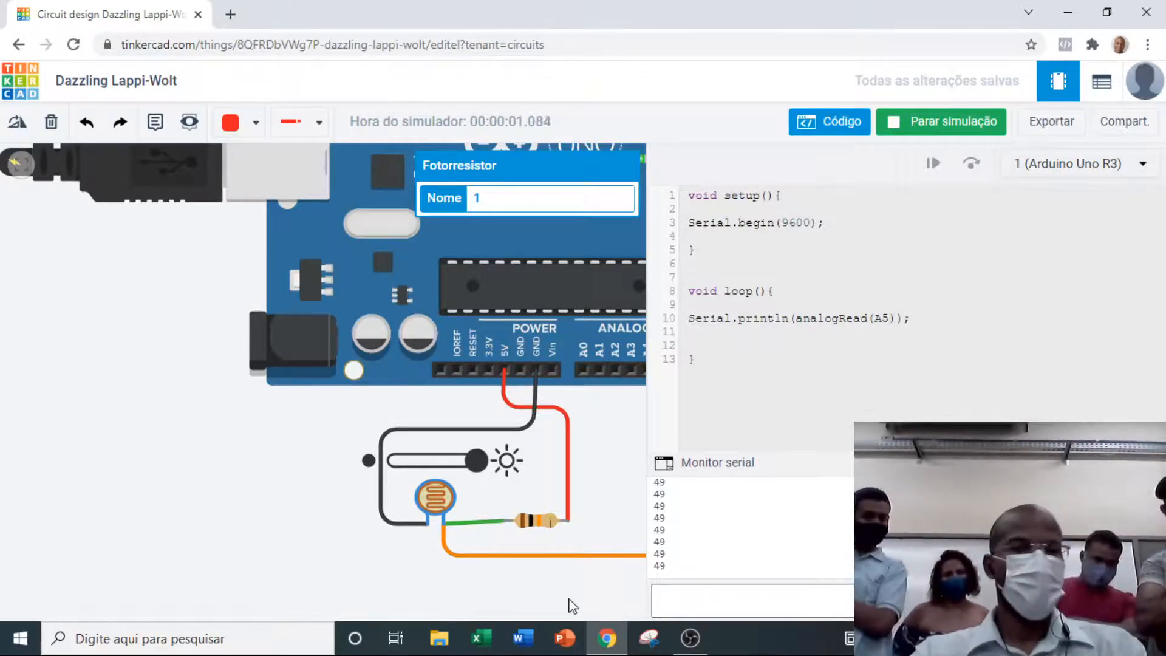
pyautogui.click(940, 124)
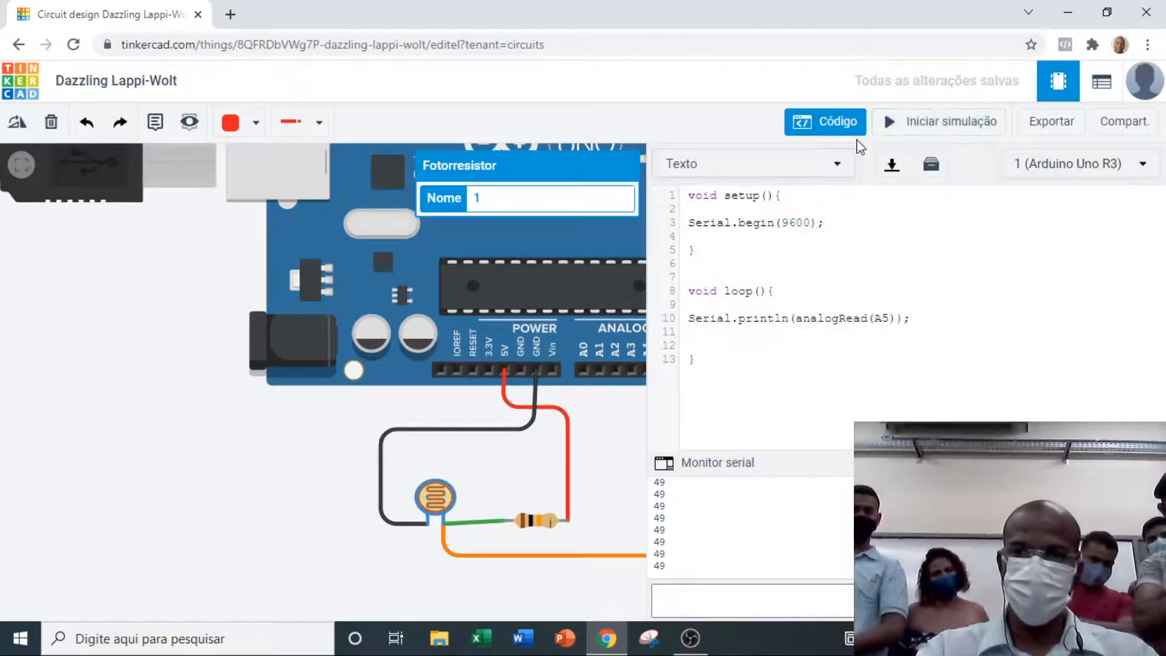
pyautogui.click(843, 122)
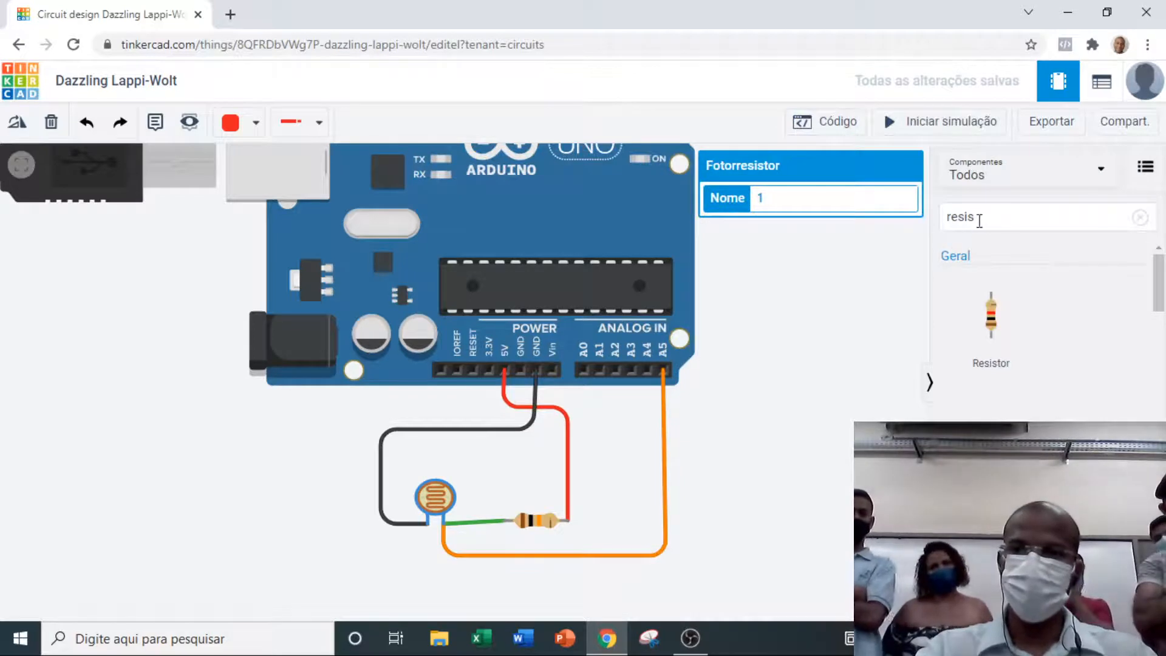
# Step: Search the components for "mul" and place a multimeter below the Arduino, to the left of the photoresistor
pyautogui.click(979, 220)
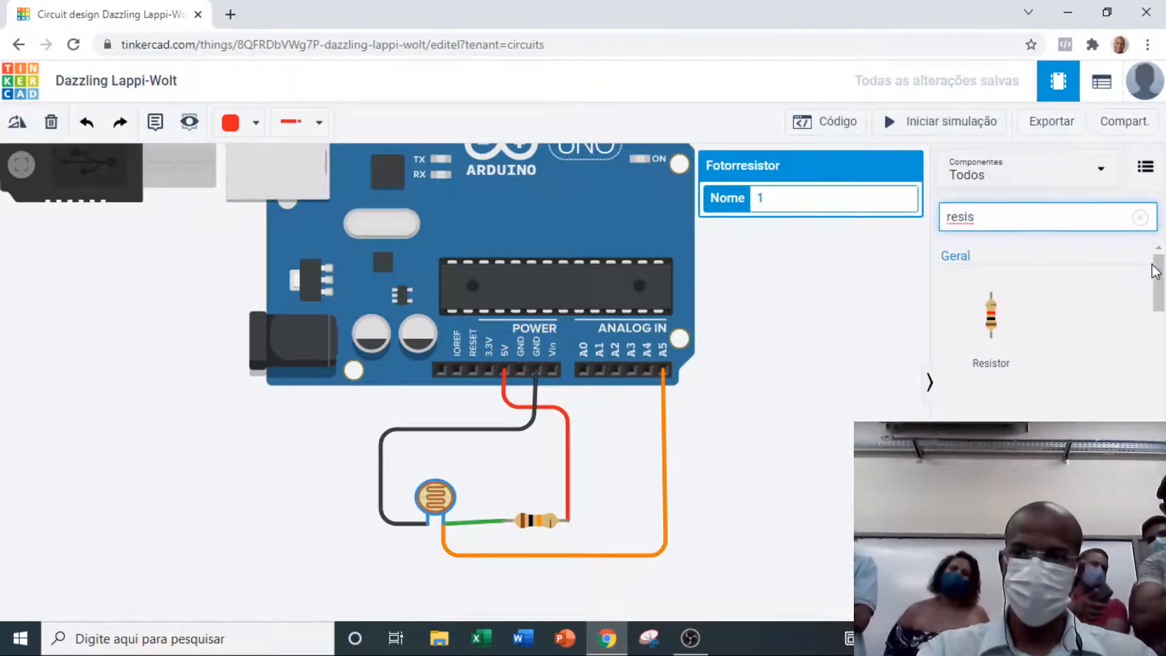
pyautogui.click(918, 198)
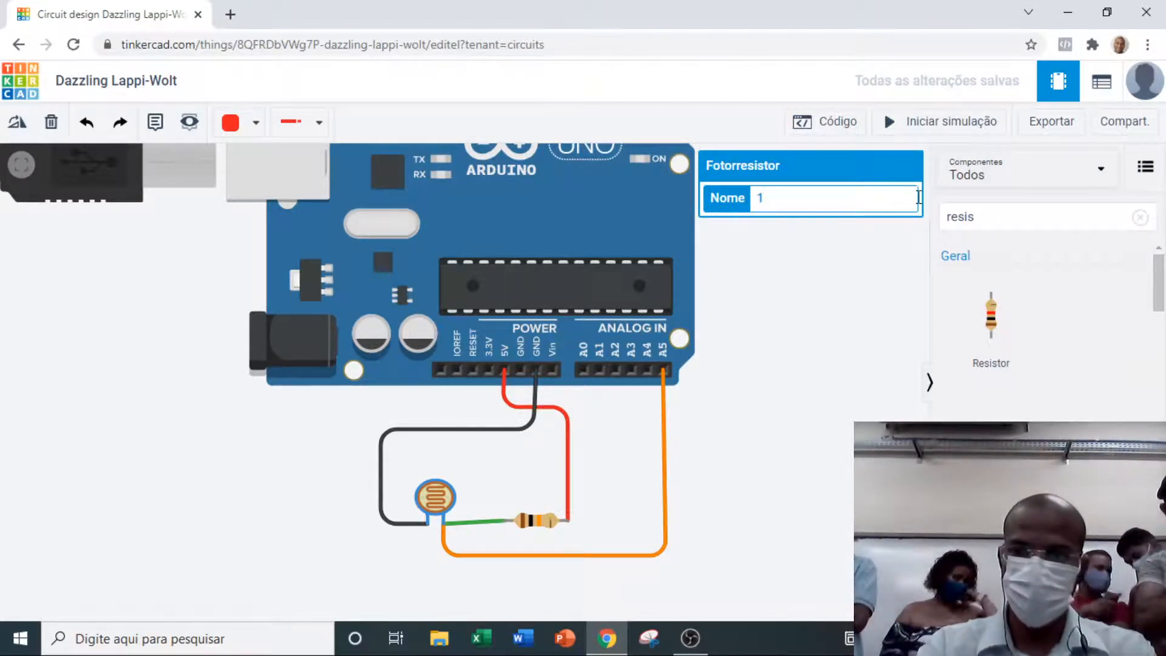
pyautogui.click(977, 216)
pyautogui.doubleClick(978, 217)
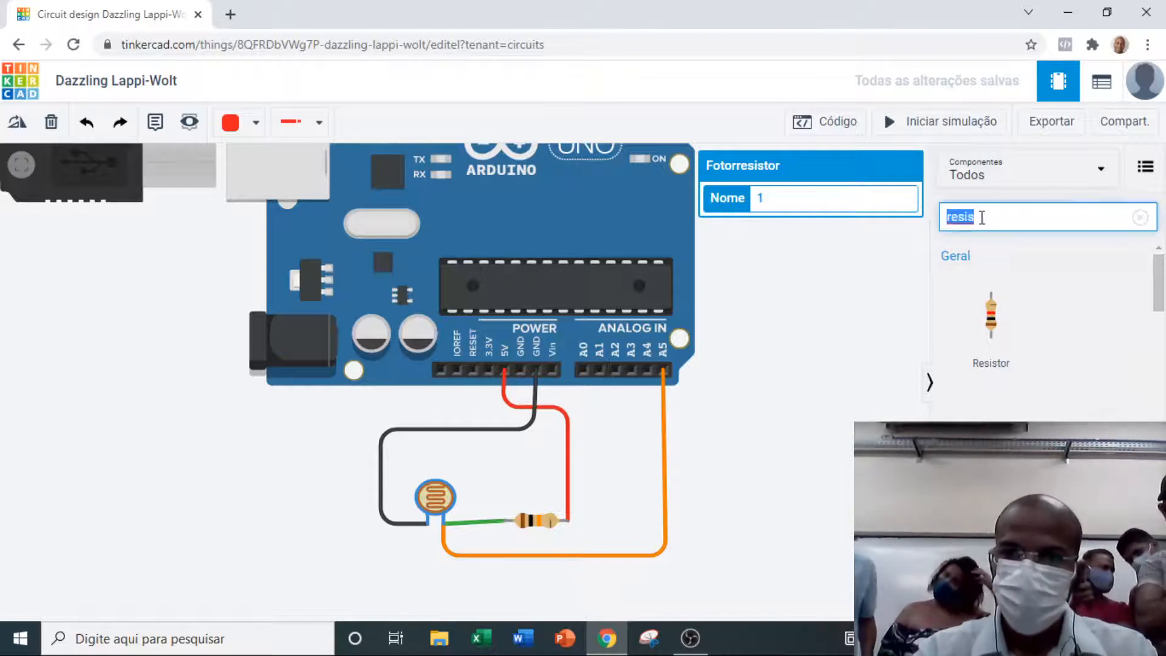
pyautogui.write('mul')
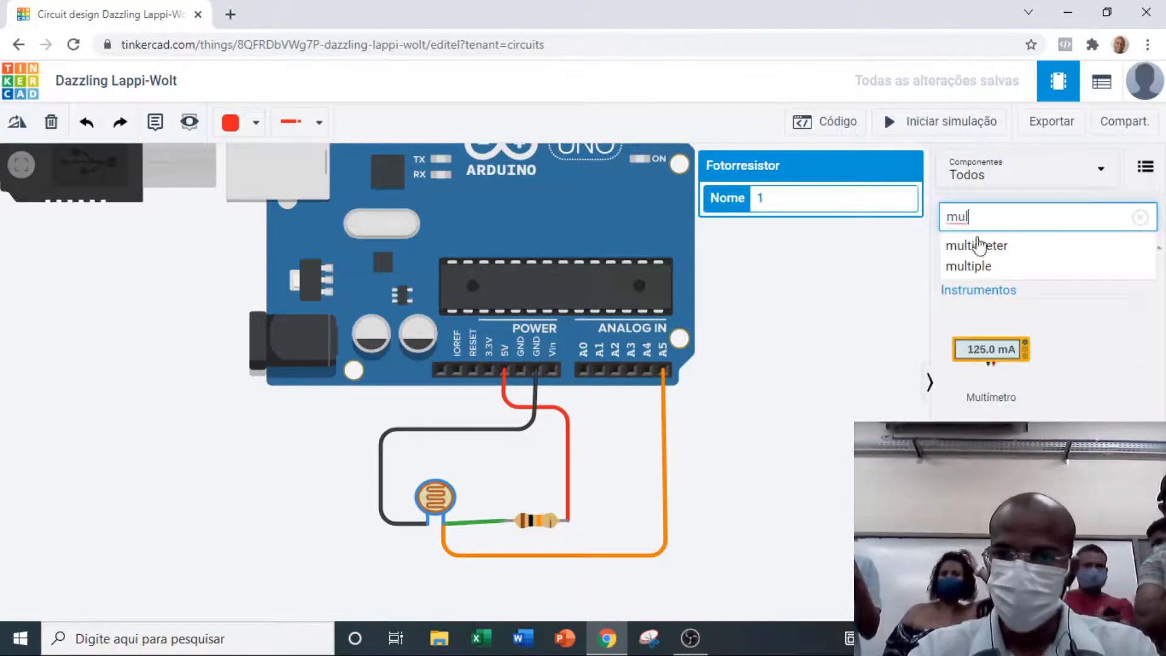
pyautogui.moveTo(992, 358); pyautogui.dragTo(192, 498)
pyautogui.click(189, 493)
pyautogui.click(236, 504)
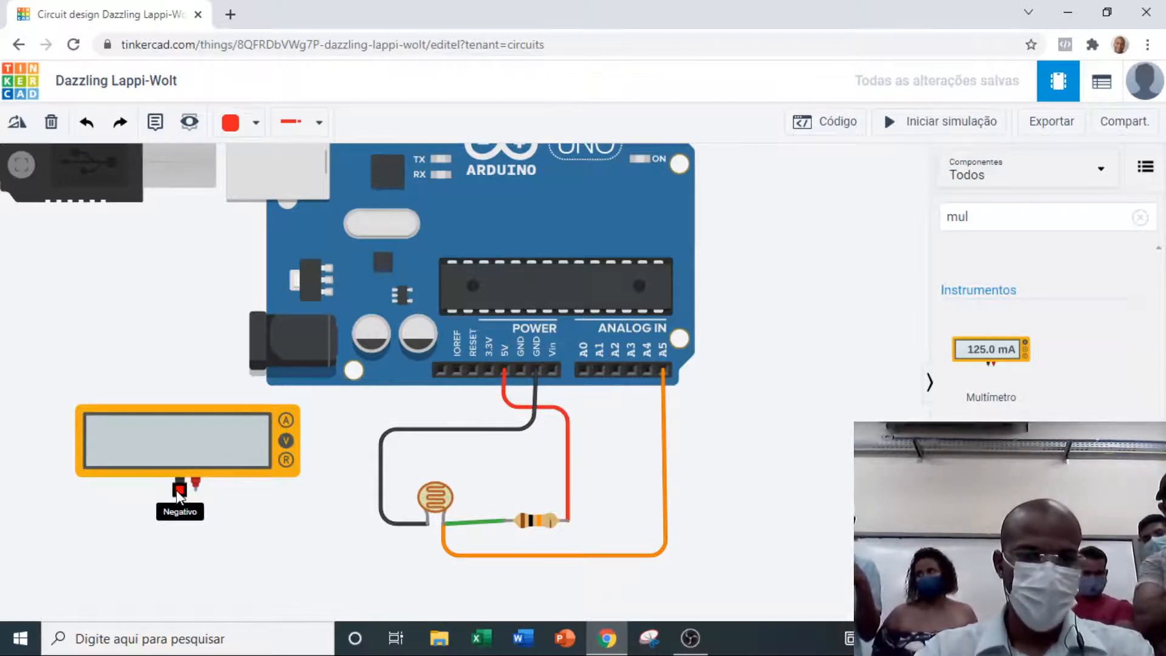
# Step: Move the multimeter directly beneath the photoresistor and resistor, below the orange A5 wire
pyautogui.moveTo(283, 432); pyautogui.dragTo(233, 422)
pyautogui.scroll(-3, 402, 416)
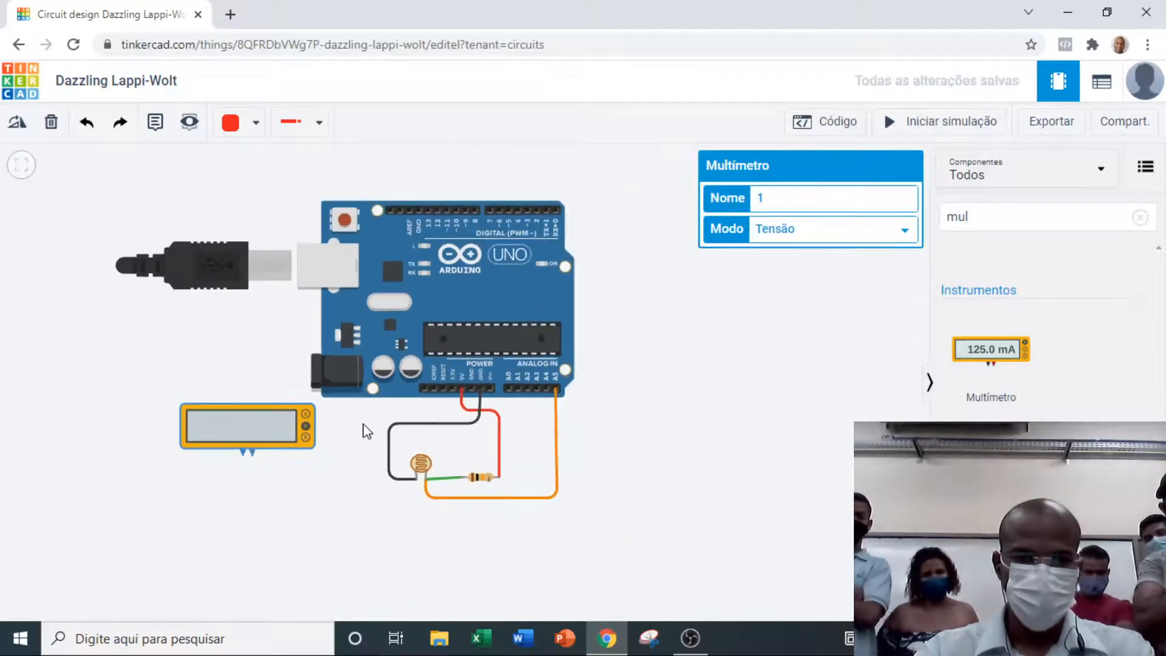
pyautogui.scroll(3, 367, 428)
pyautogui.click(349, 392)
pyautogui.moveTo(350, 392); pyautogui.dragTo(307, 243)
pyautogui.moveTo(182, 270); pyautogui.dragTo(492, 401)
pyautogui.click(465, 456)
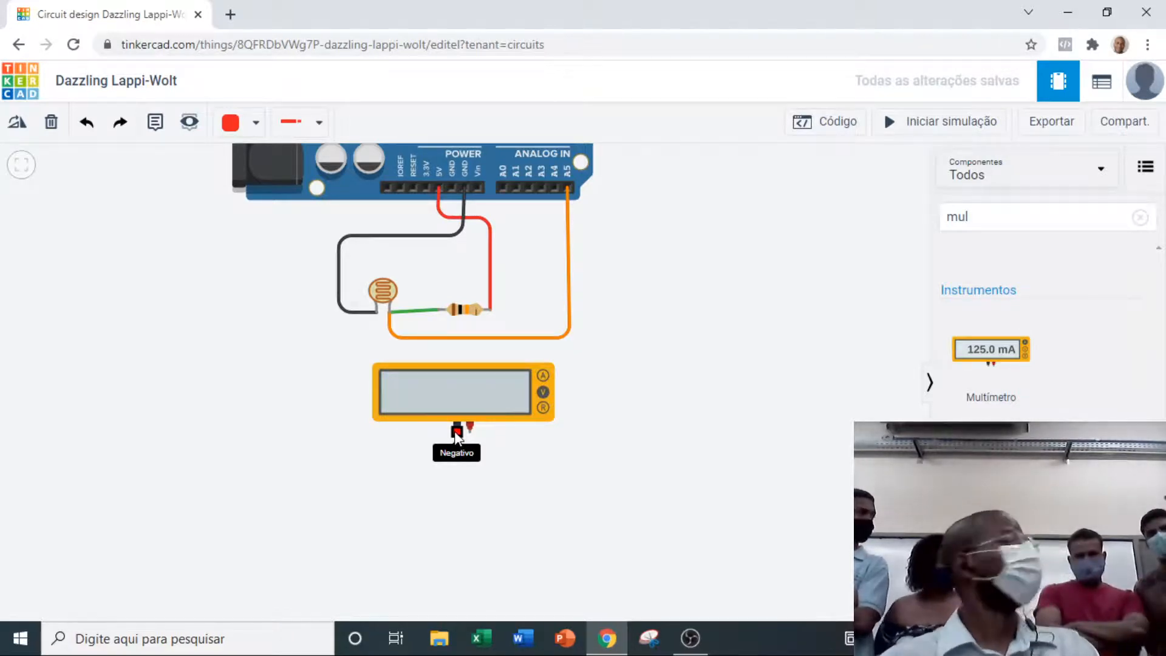
# Step: Wire the multimeter's negative terminal around to the photoresistor's GND-side leg and colour the wire black (Preto)
pyautogui.click(456, 431)
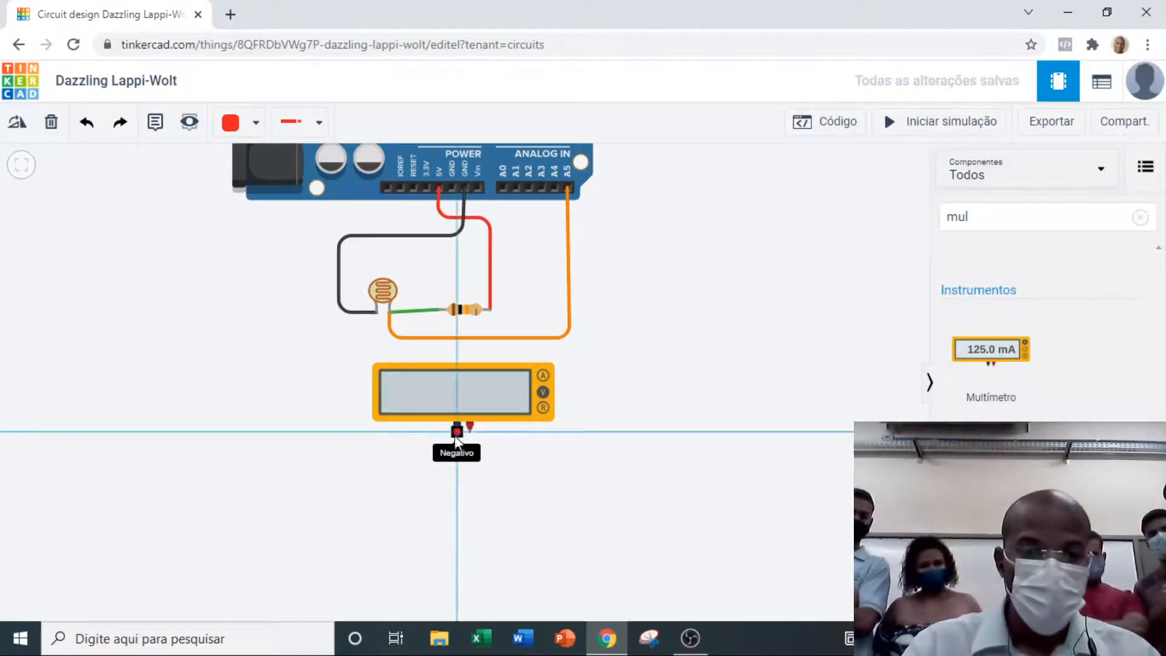
pyautogui.click(457, 475)
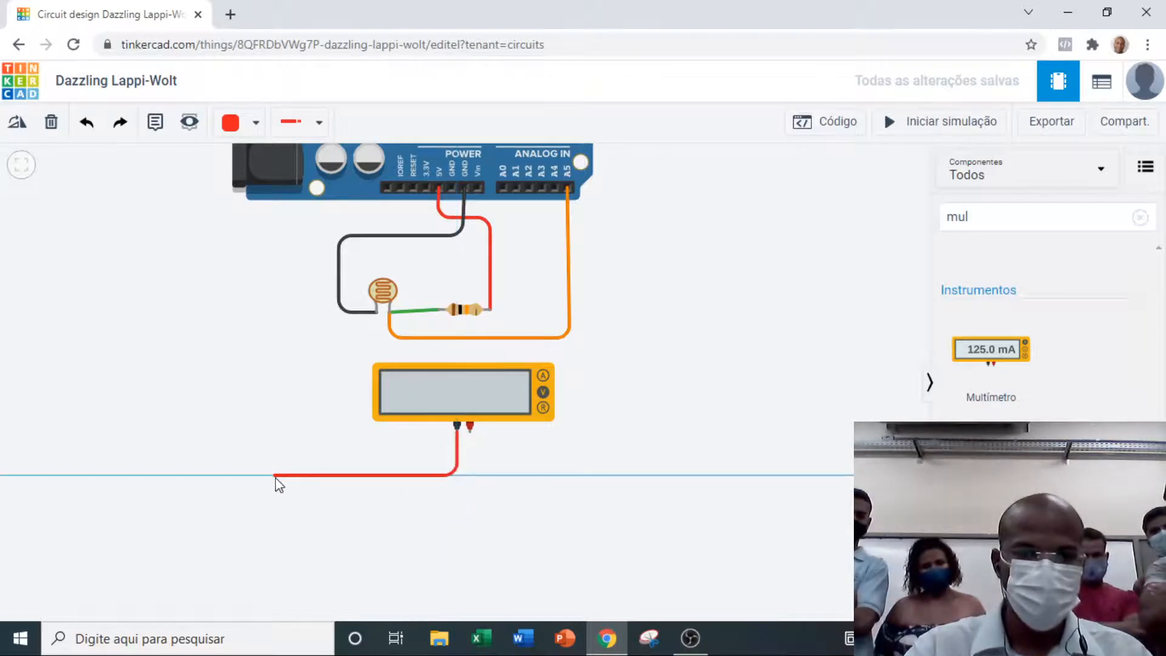
pyautogui.click(260, 475)
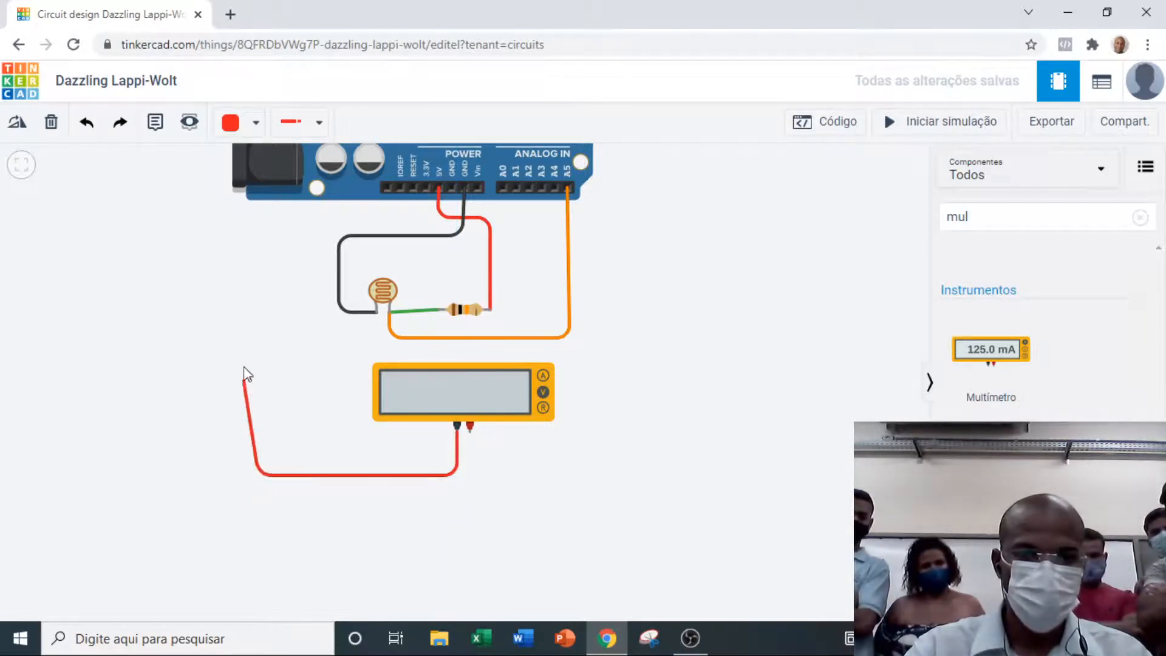
pyautogui.click(261, 311)
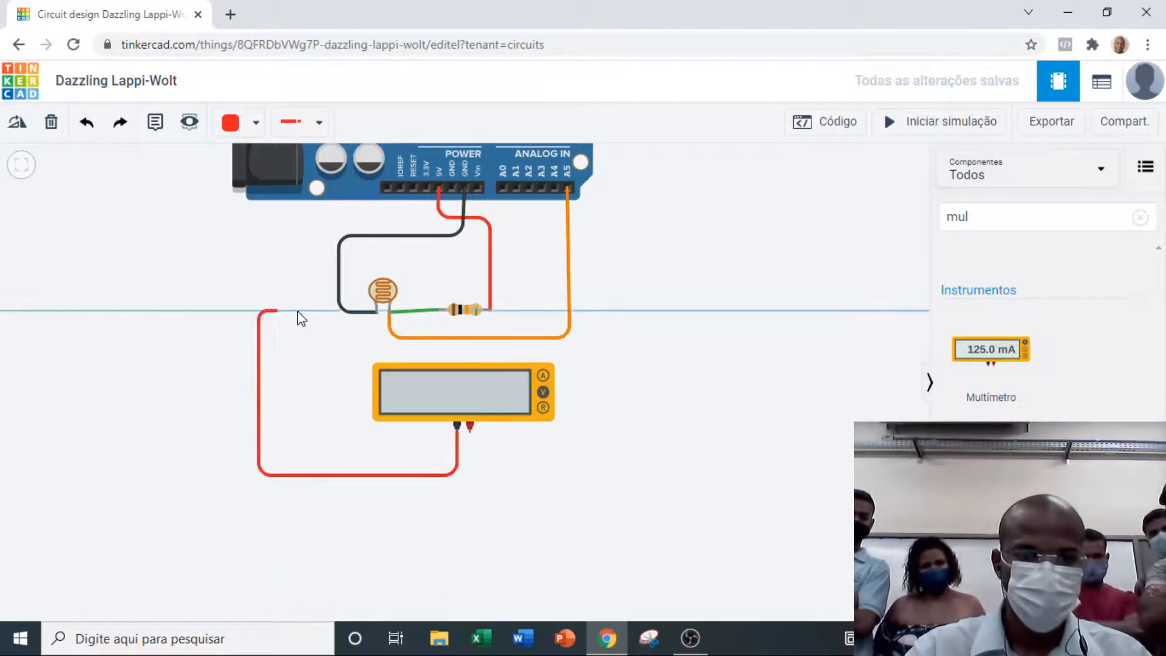
pyautogui.click(375, 310)
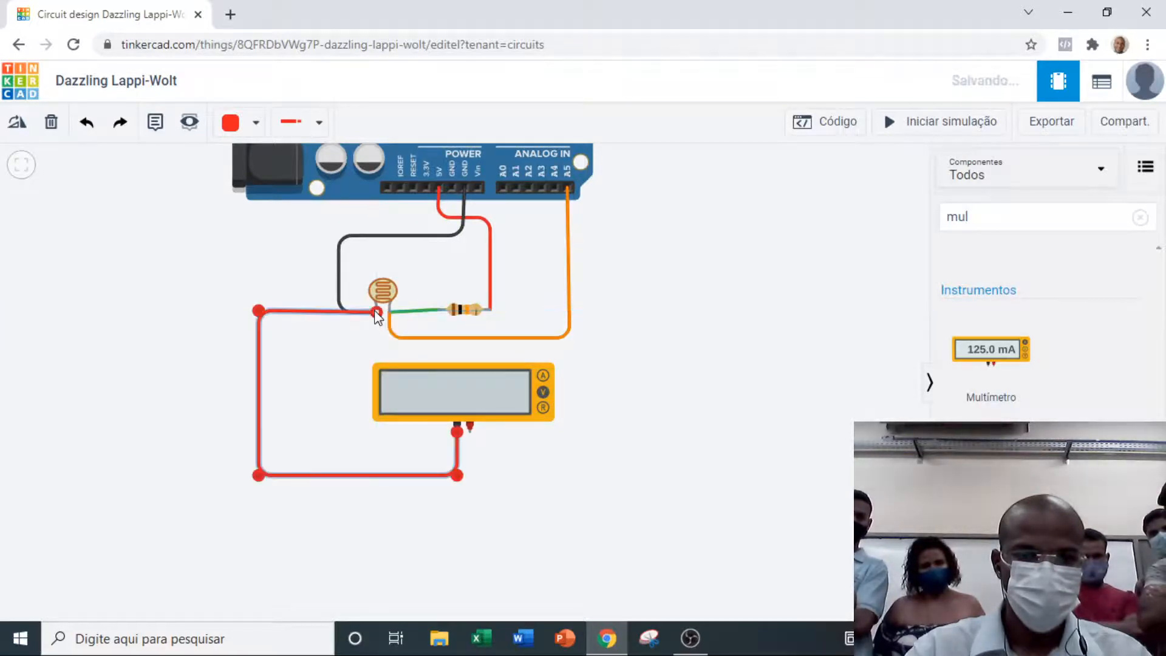
pyautogui.click(256, 123)
pyautogui.click(260, 177)
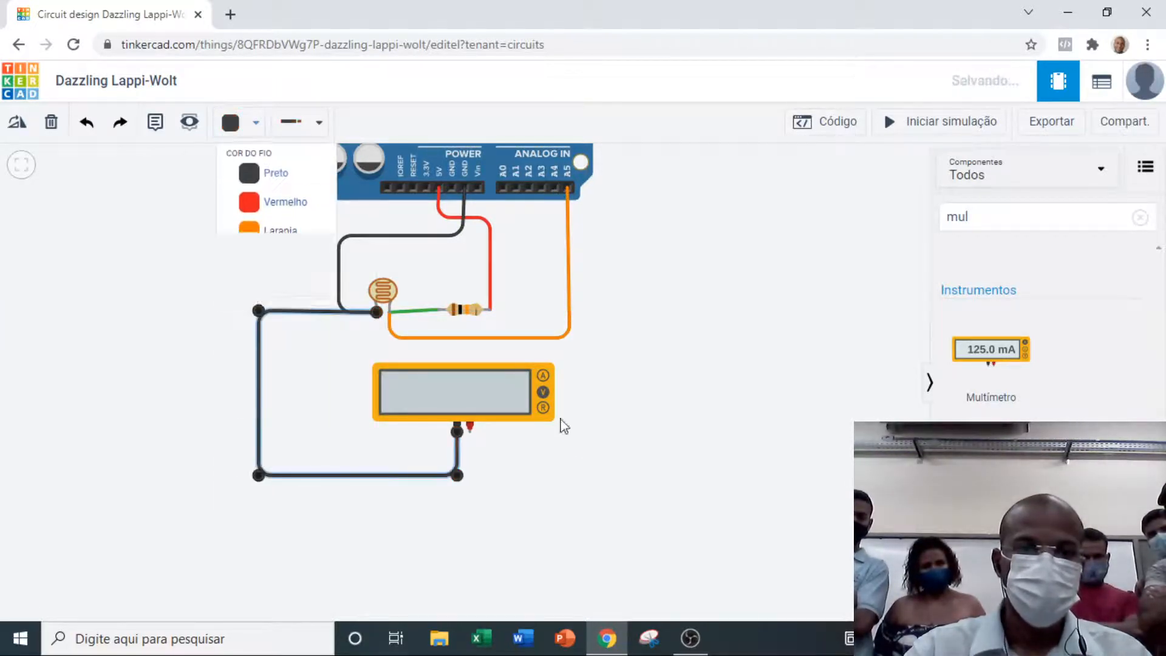
pyautogui.click(470, 427)
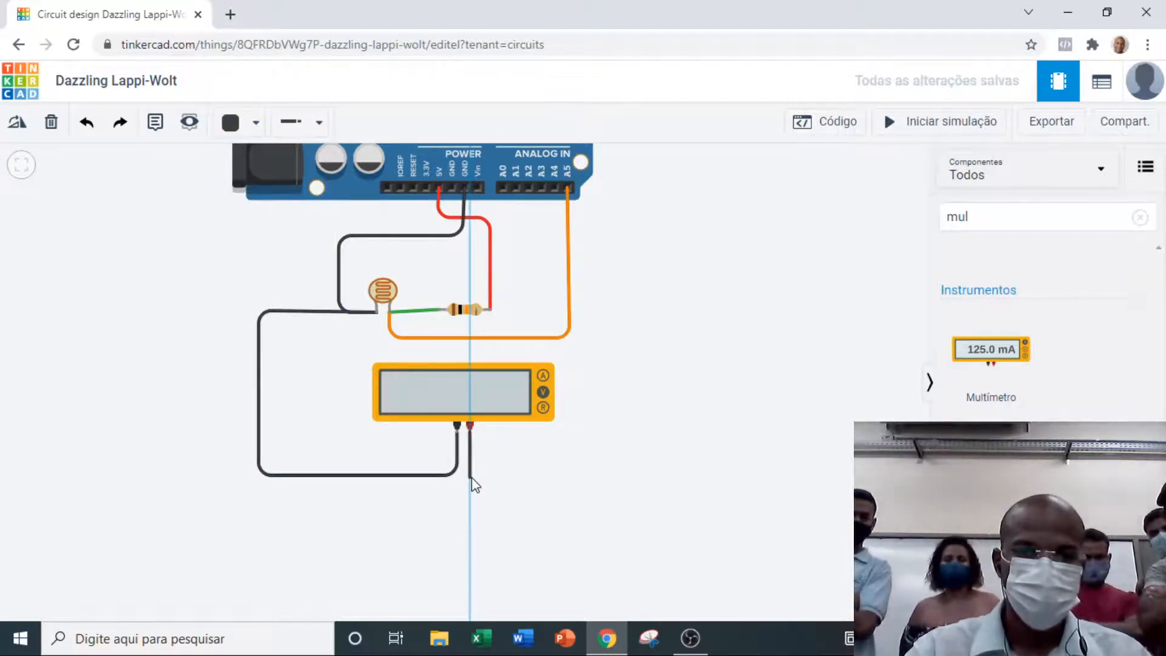
pyautogui.click(471, 477)
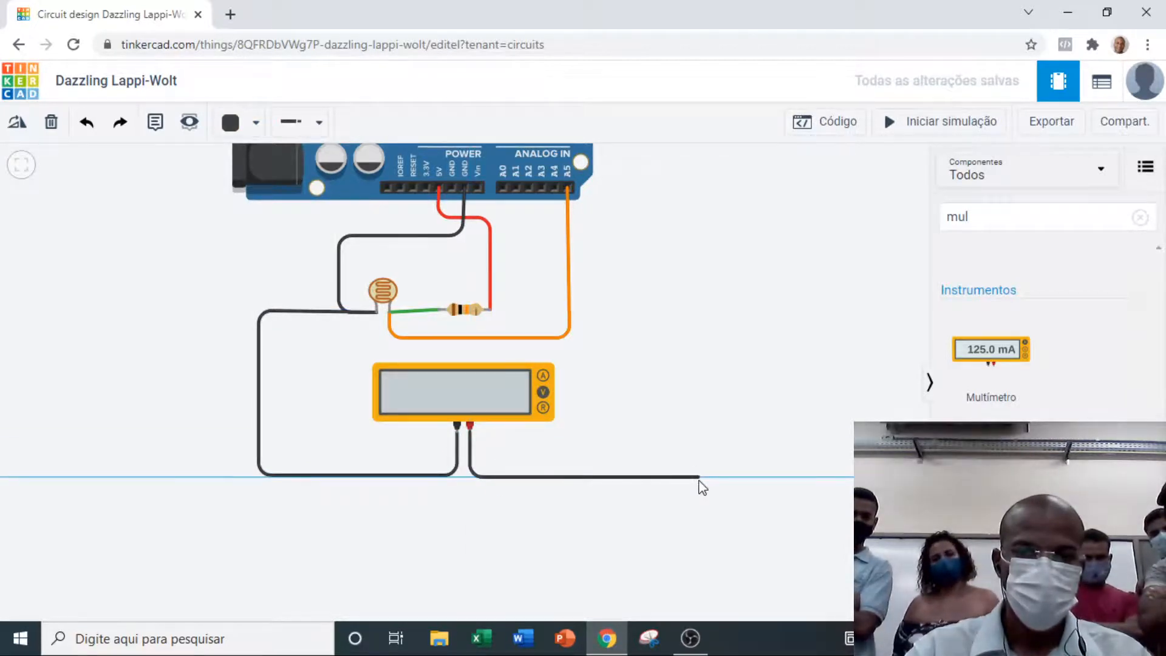
pyautogui.click(699, 478)
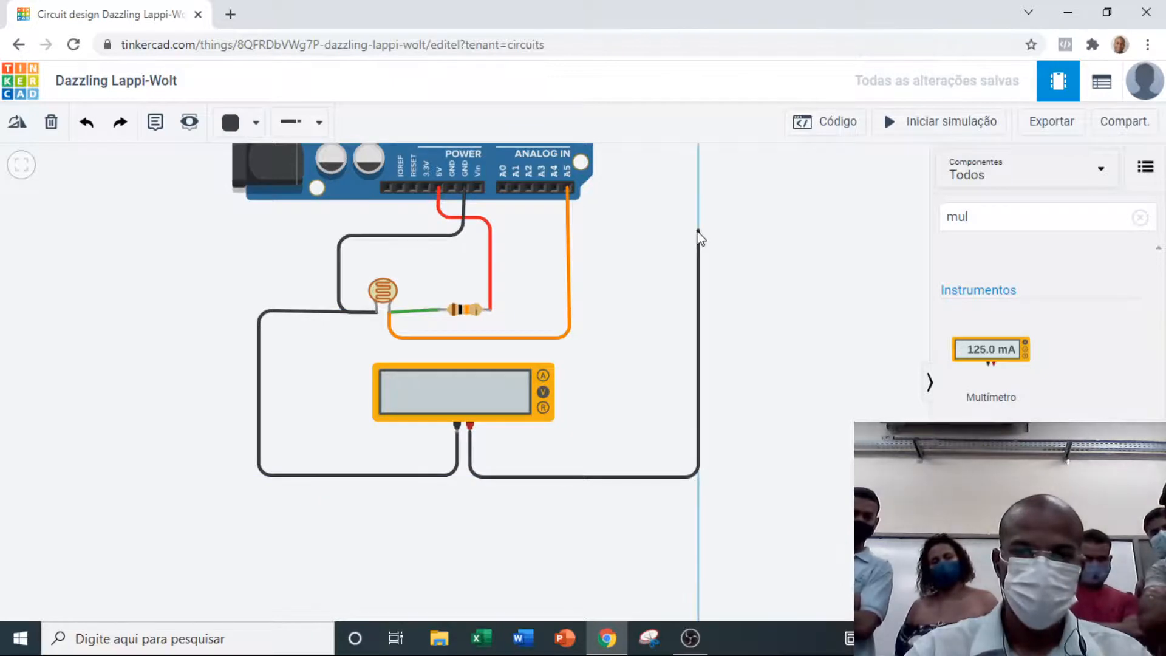
pyautogui.click(699, 232)
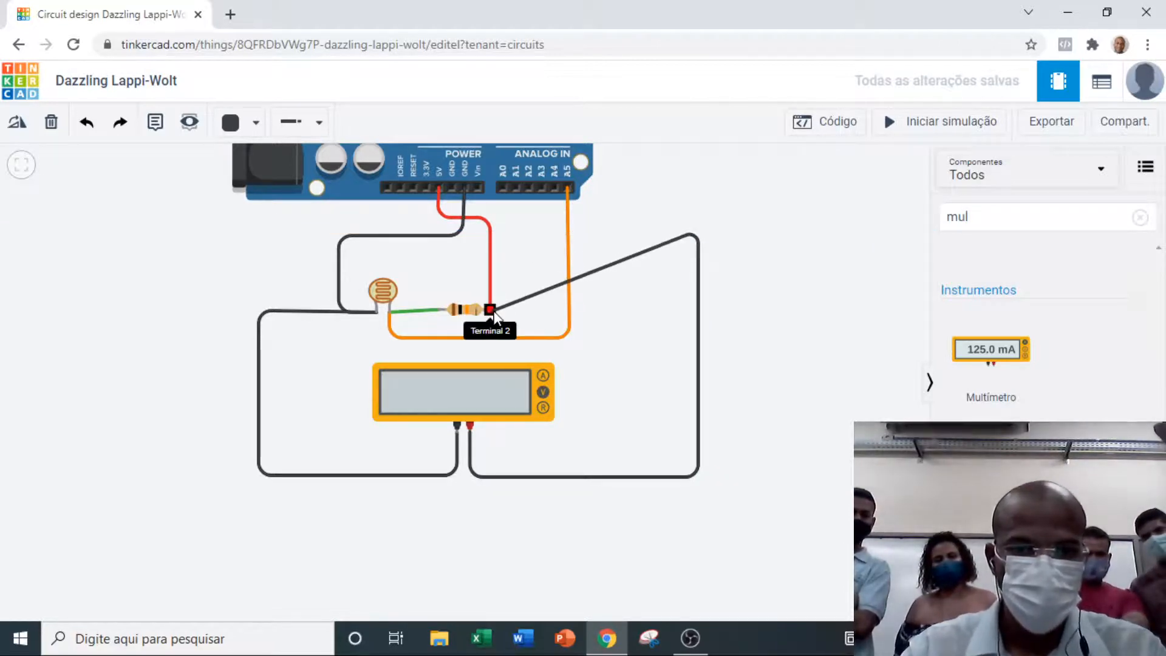
pyautogui.press('Escape')
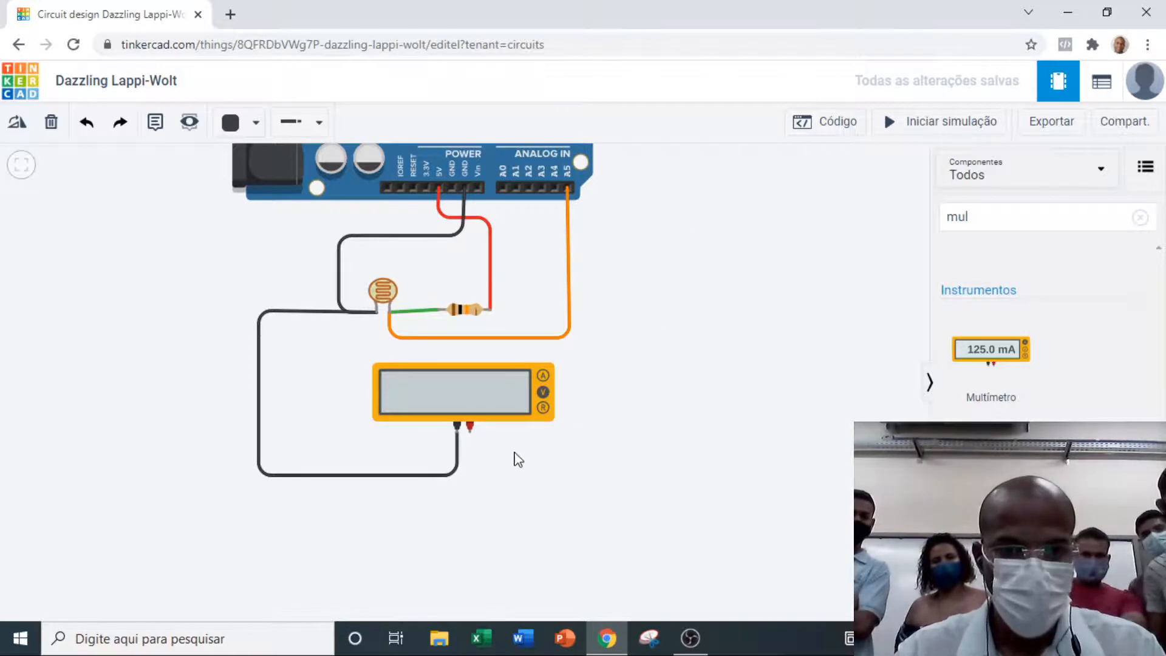
pyautogui.click(473, 436)
pyautogui.click(472, 464)
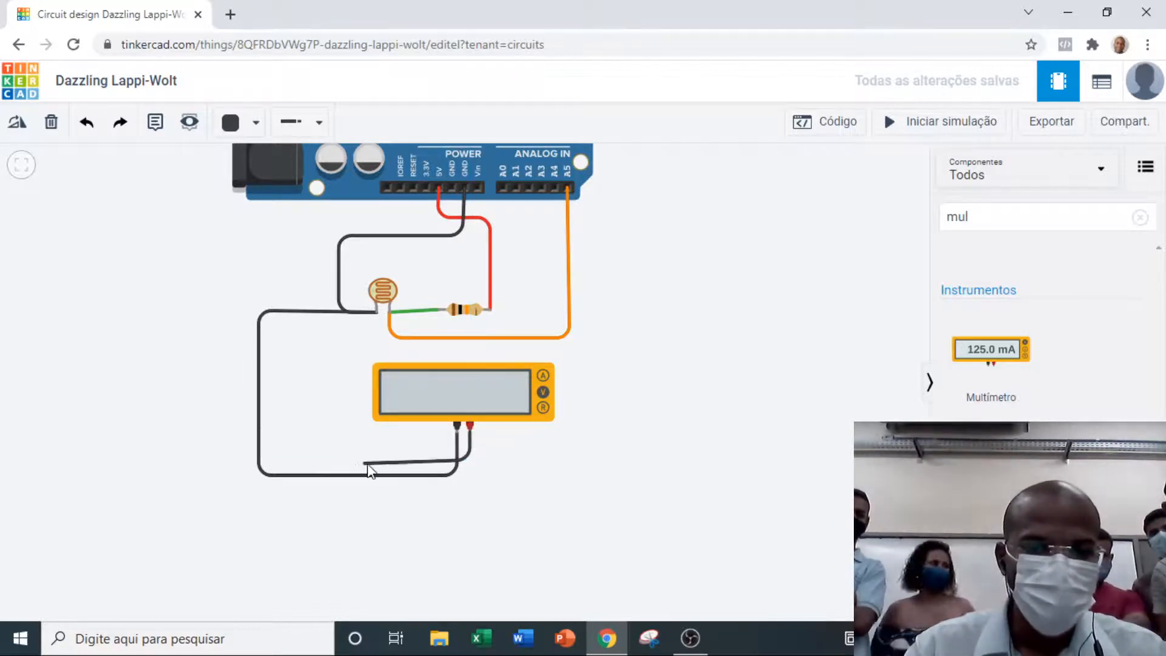
pyautogui.click(338, 460)
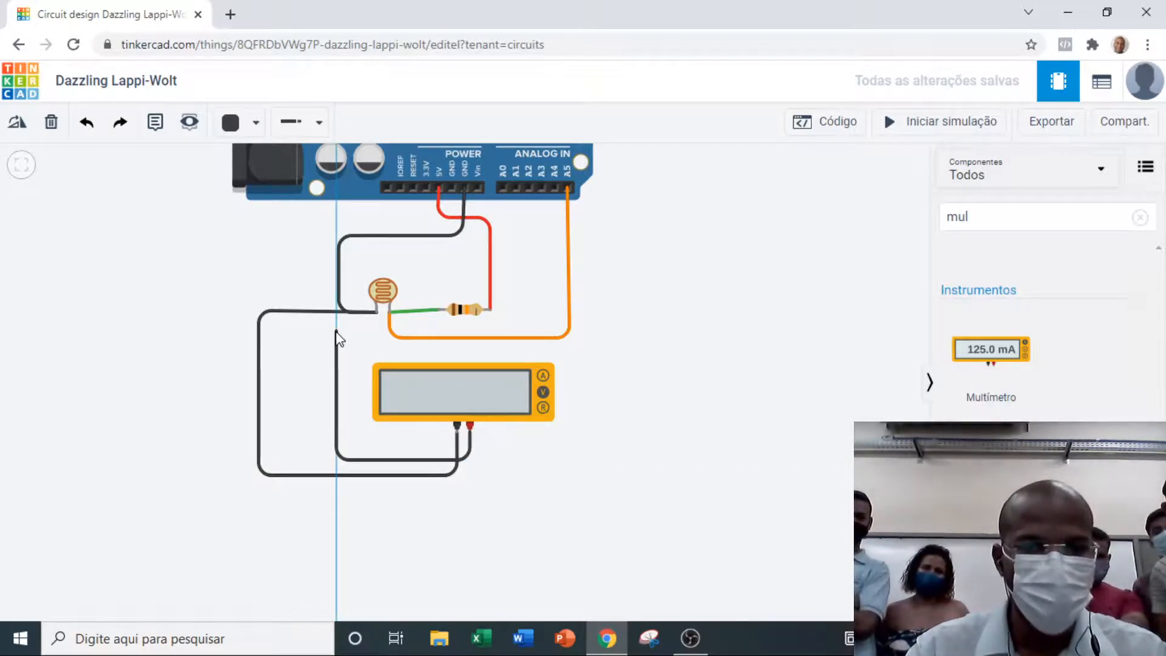
pyautogui.click(337, 332)
pyautogui.click(390, 320)
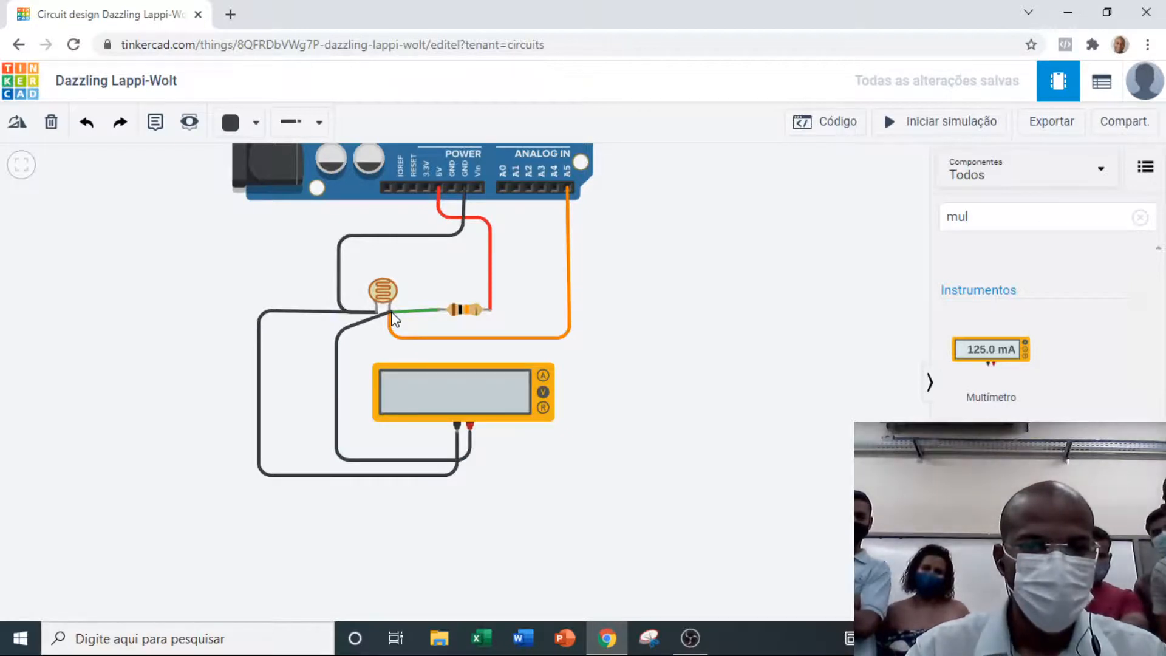
pyautogui.press('Escape')
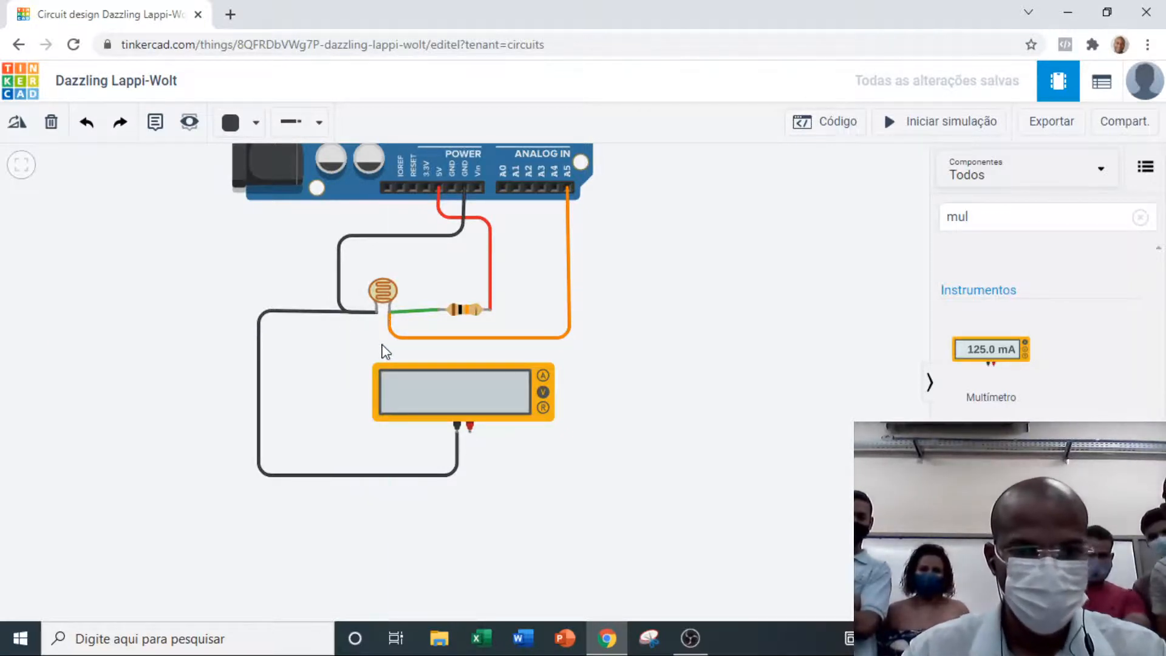
# Step: Wire the photoresistor leg shared with the green and orange wires to the multimeter's positive terminal and colour the wire yellow (Amarelo)
pyautogui.click(388, 313)
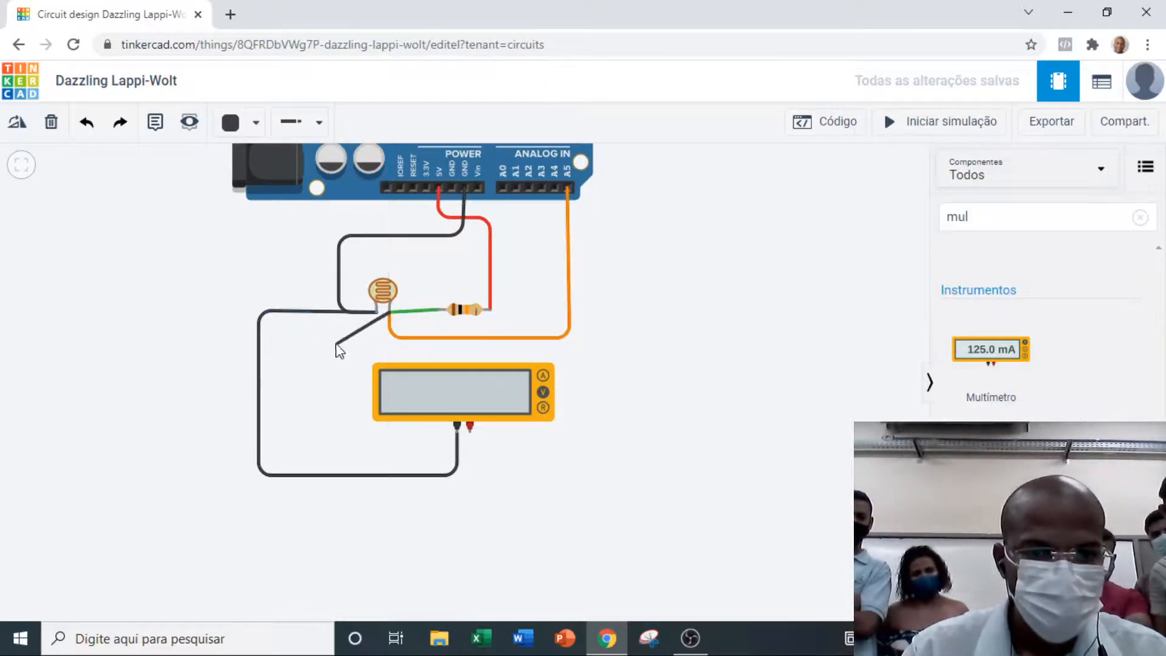
pyautogui.click(312, 364)
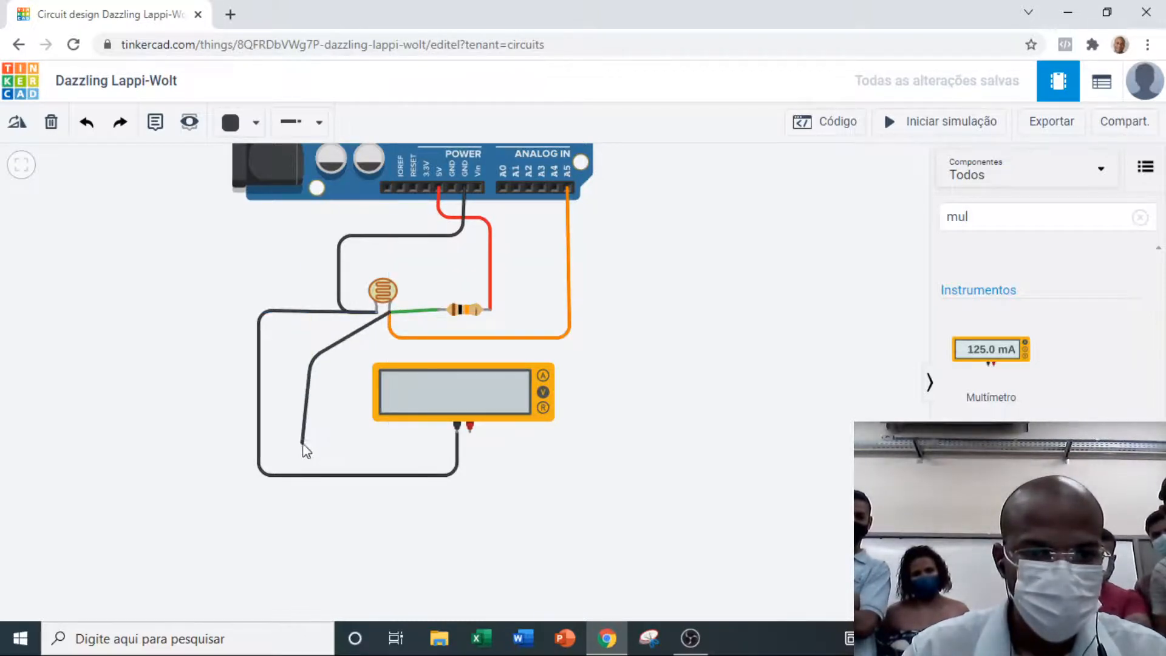
pyautogui.click(313, 455)
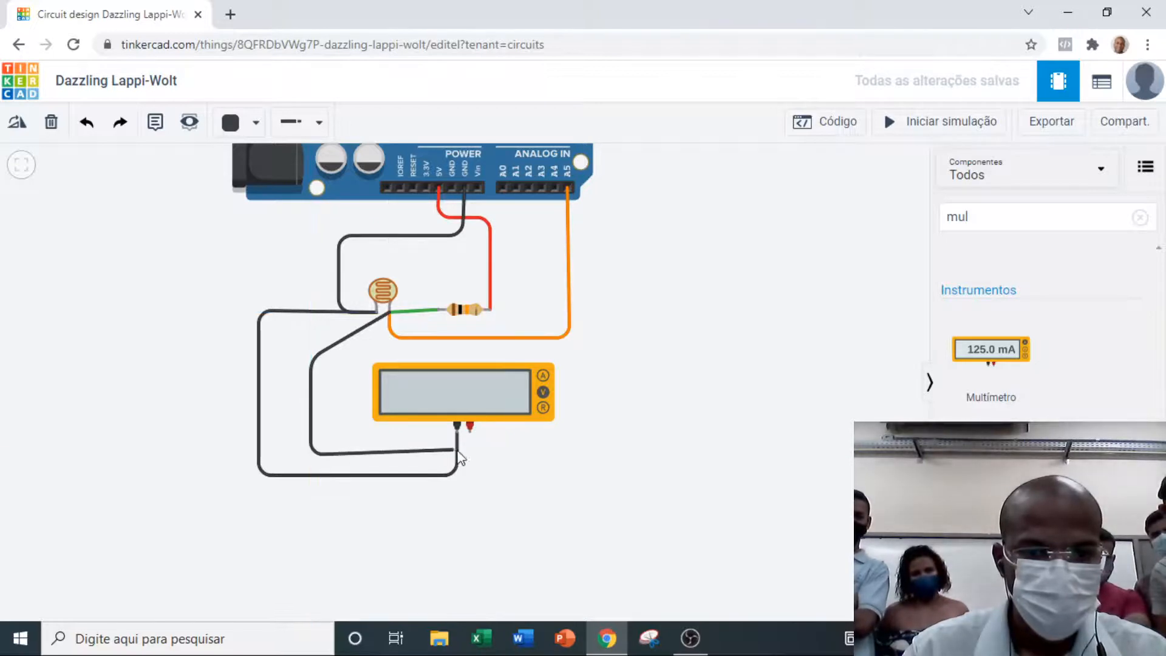
pyautogui.click(469, 455)
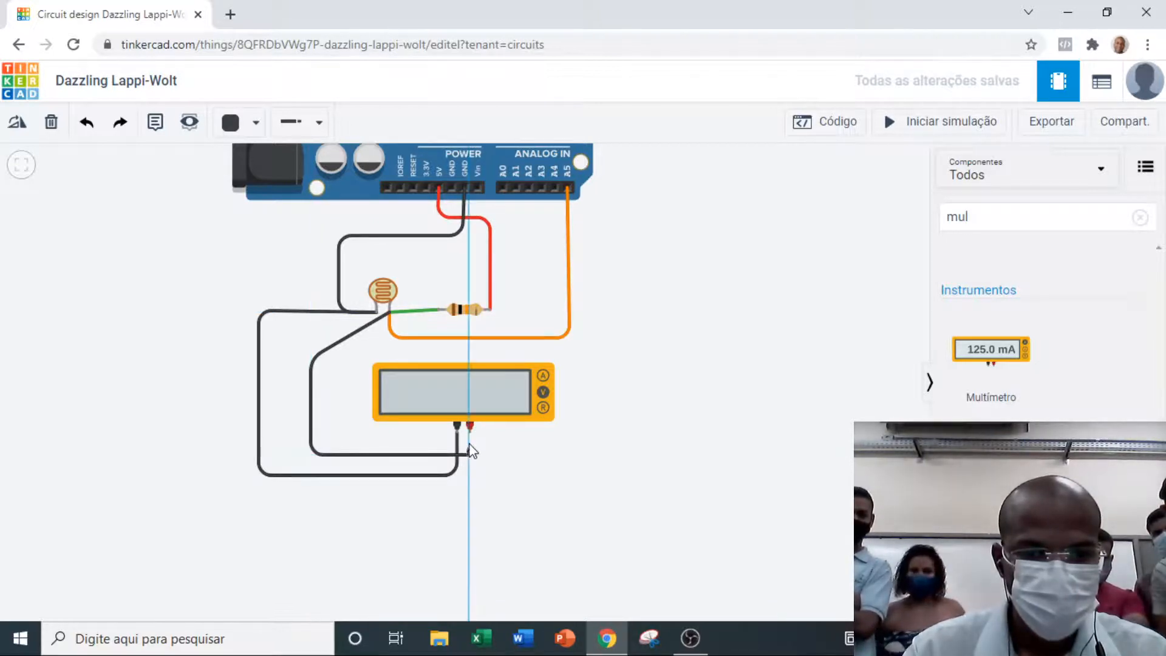
pyautogui.click(470, 432)
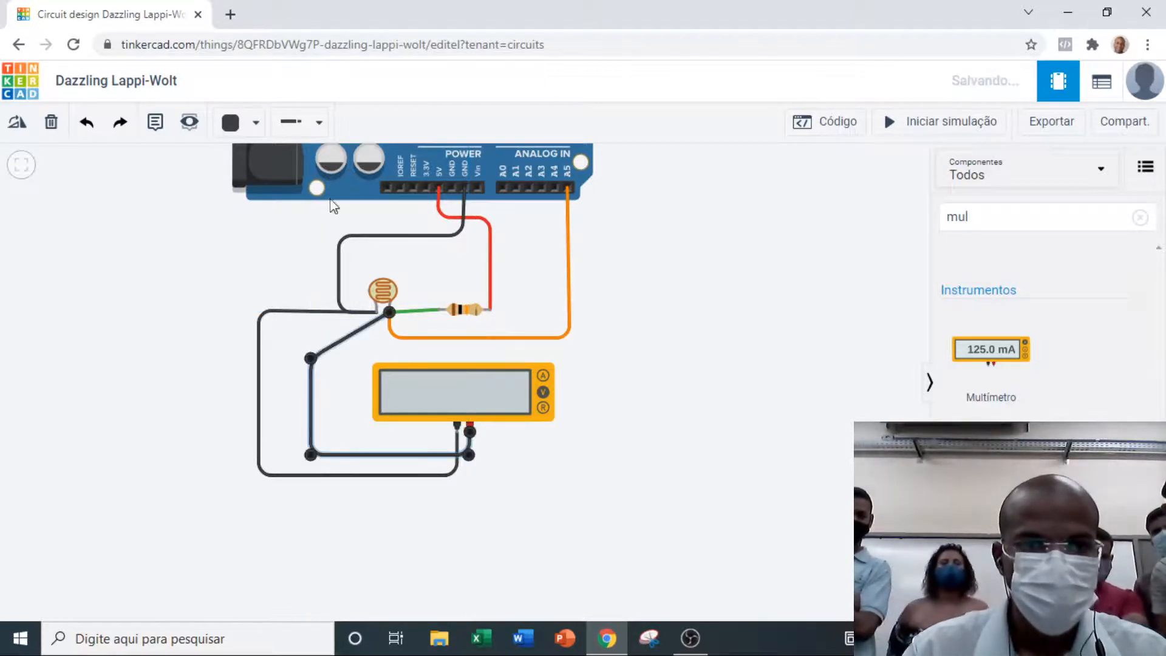
pyautogui.click(253, 128)
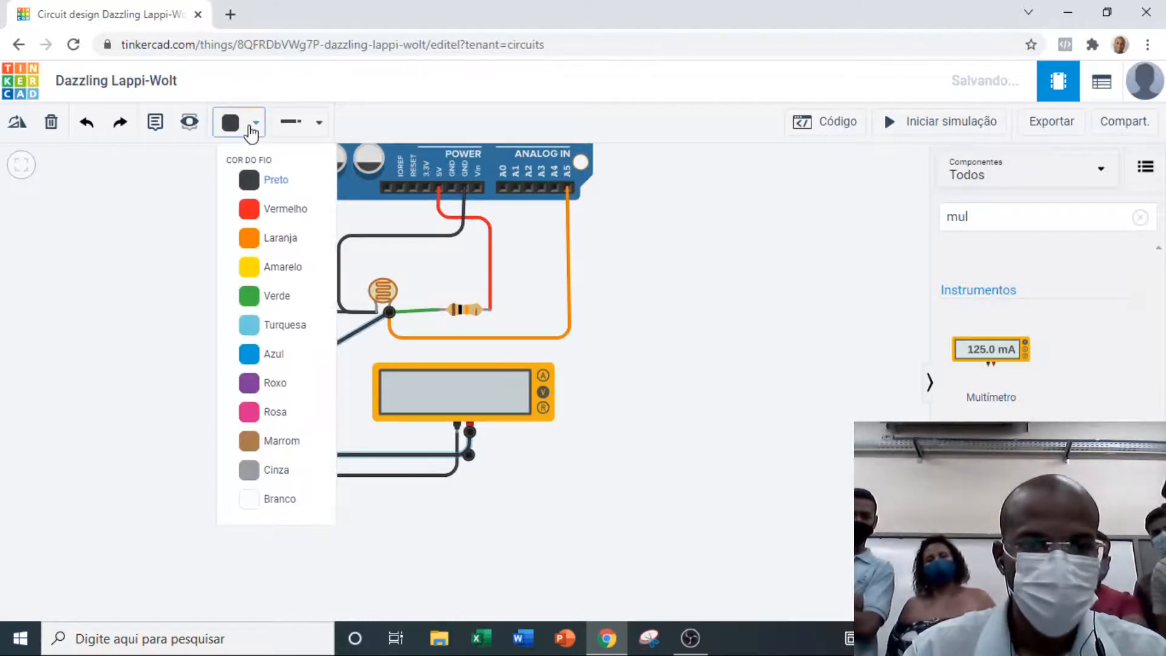
pyautogui.click(278, 267)
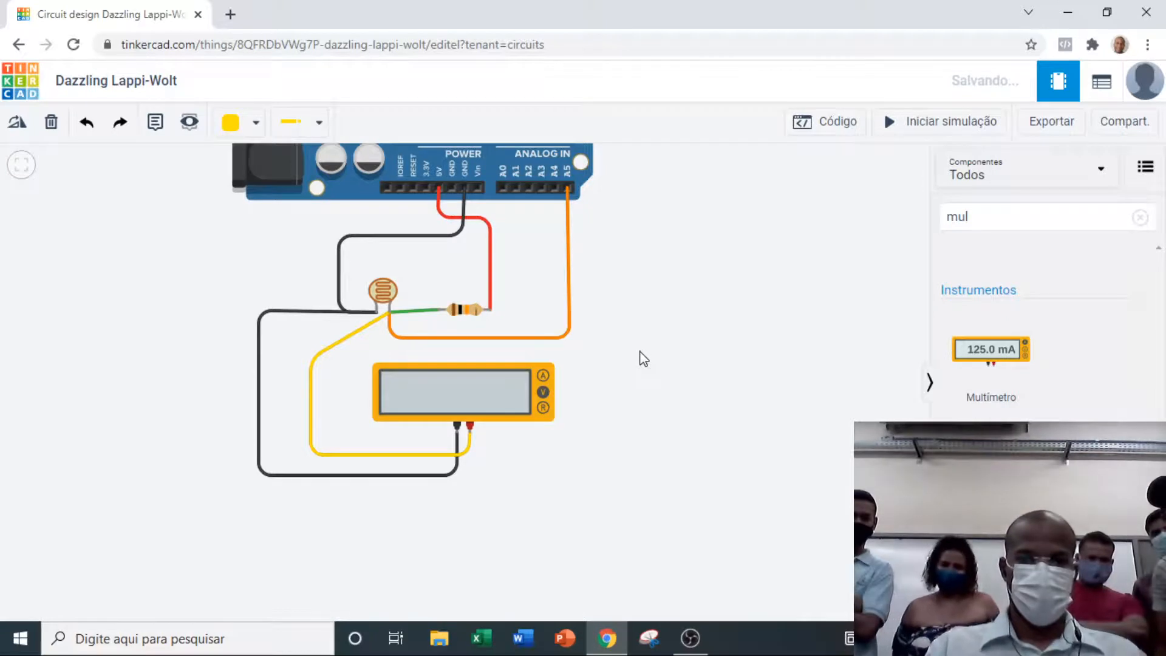
# Step: Simulate the circuit and raise the photoresistor's light to maximum to read the voltage on the multimeter
pyautogui.click(938, 121)
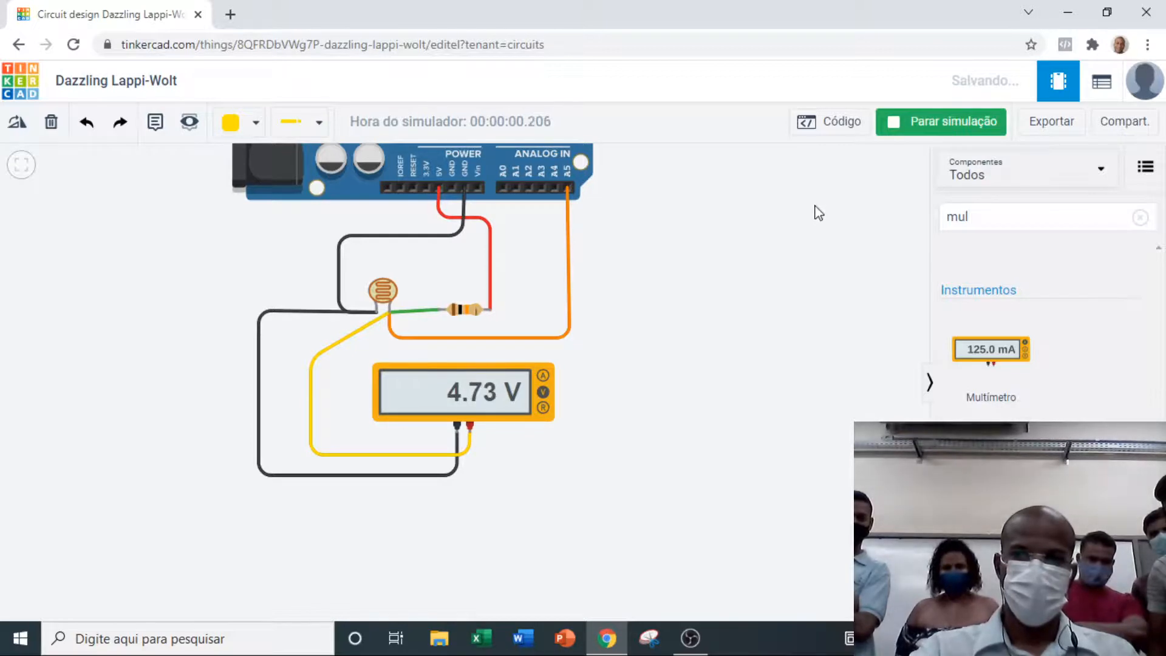
pyautogui.click(382, 290)
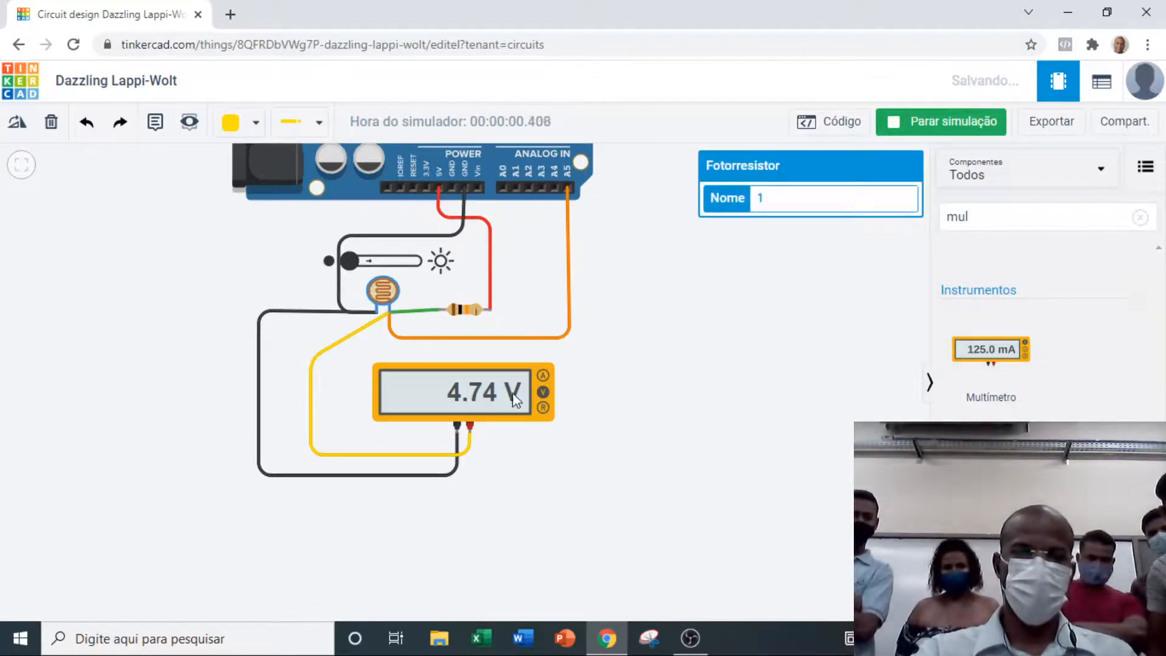
pyautogui.moveTo(349, 261); pyautogui.dragTo(479, 272)
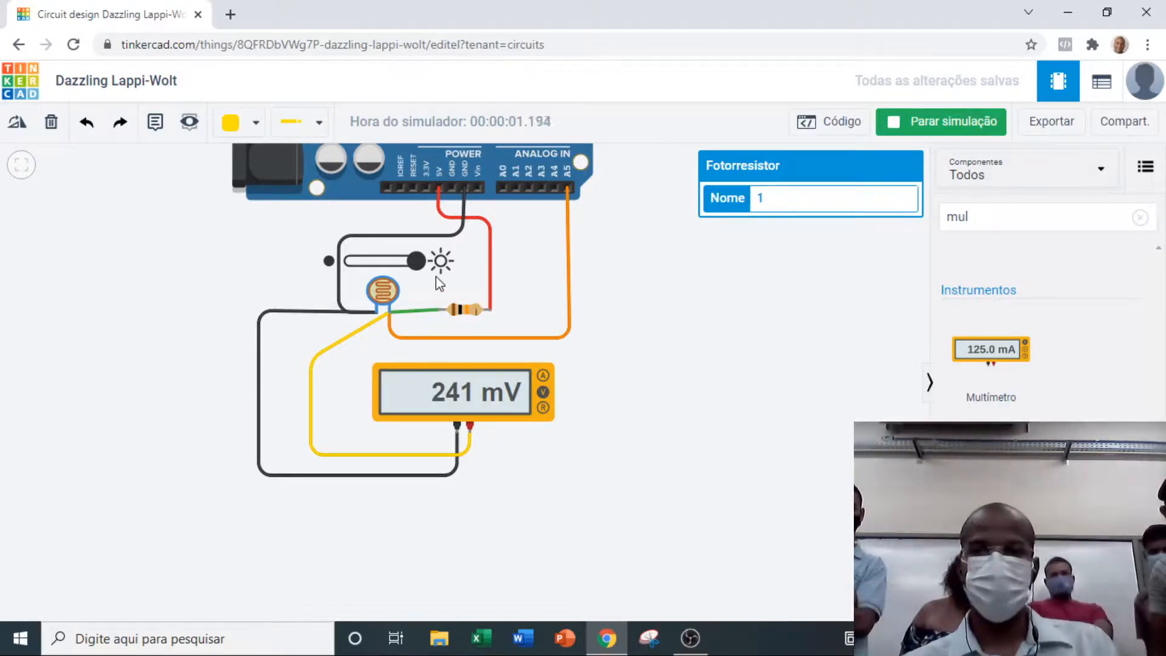
# Step: With the code and serial monitor shown, lower the photoresistor's light to just below the middle of its range, then stop the simulation
pyautogui.click(816, 124)
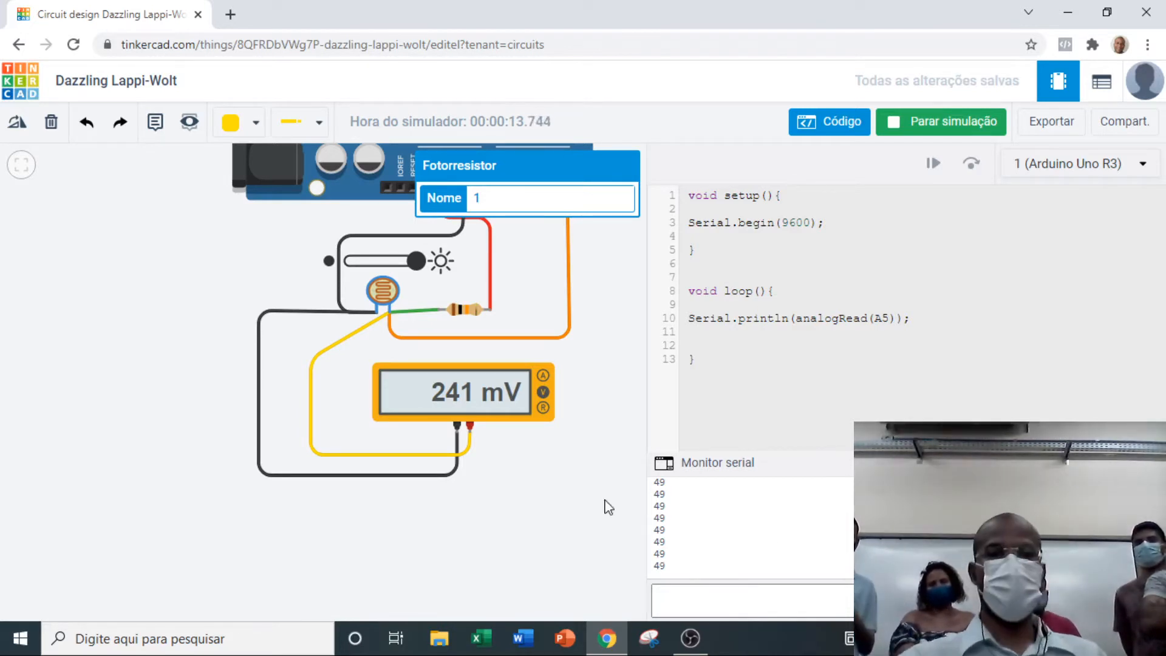
pyautogui.moveTo(416, 261); pyautogui.dragTo(388, 264)
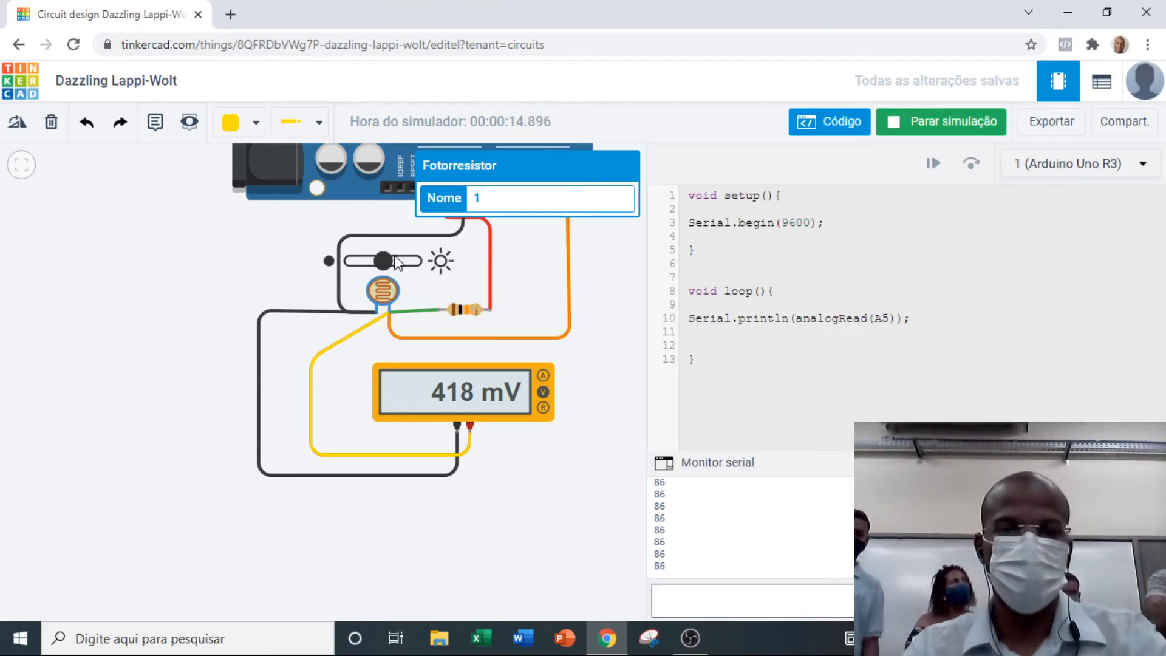
pyautogui.moveTo(367, 262)
pyautogui.mouseDown()
pyautogui.moveTo(356, 262)
pyautogui.moveTo(379, 266)
pyautogui.mouseUp()
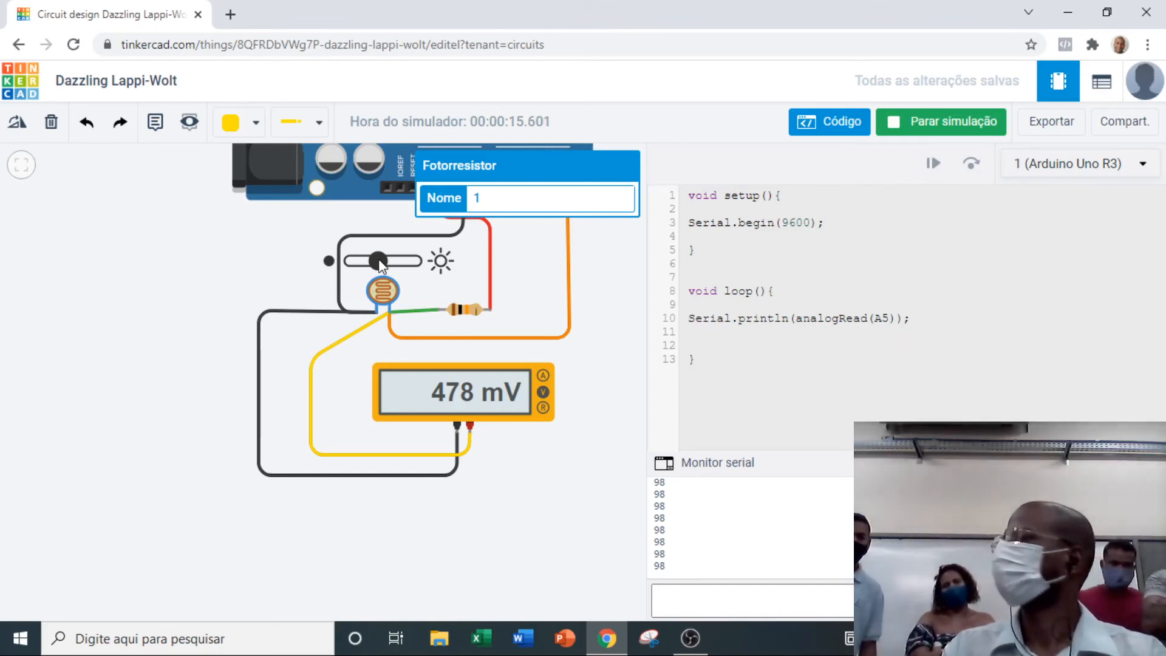
pyautogui.click(951, 125)
pyautogui.click(619, 317)
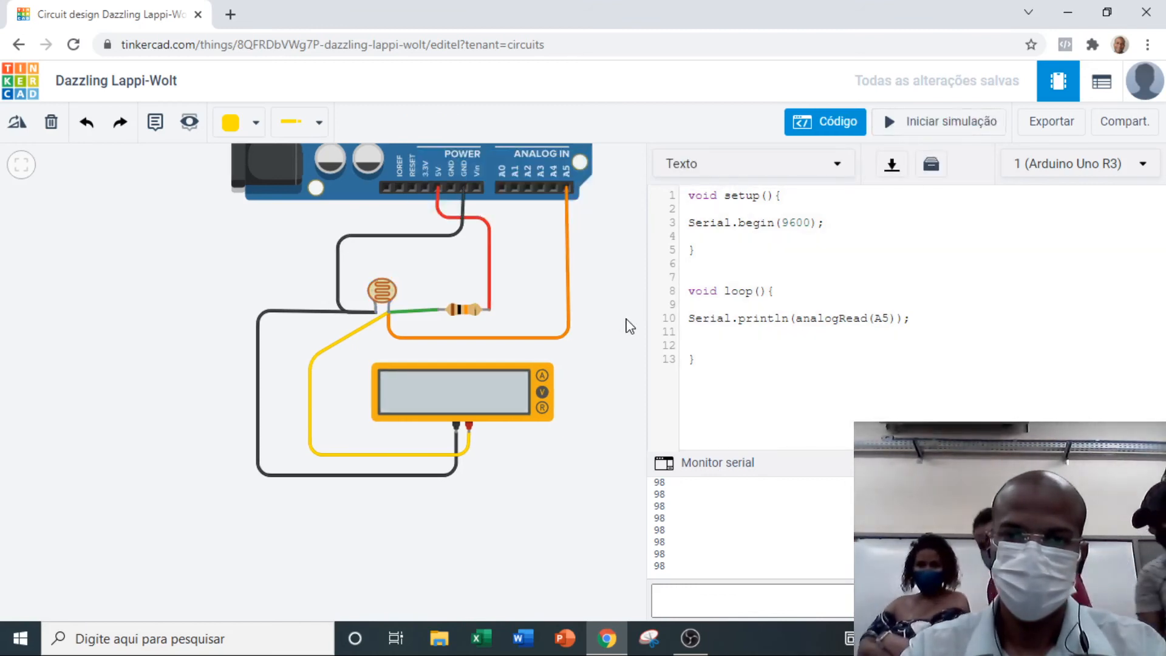
pyautogui.scroll(1, 628, 331)
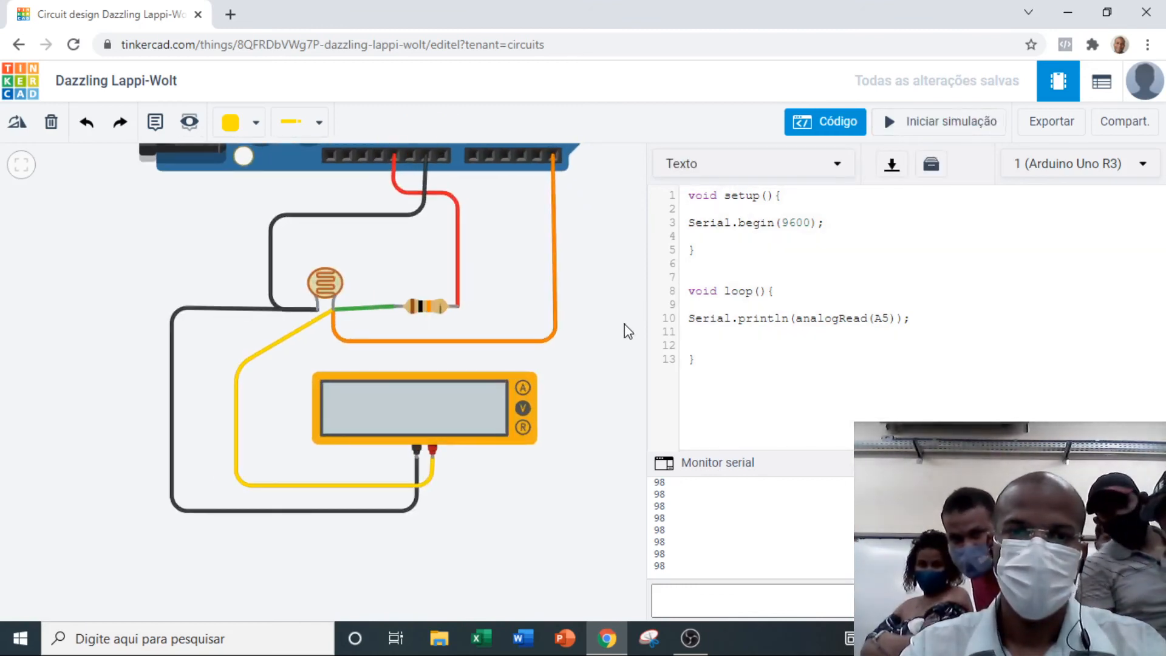